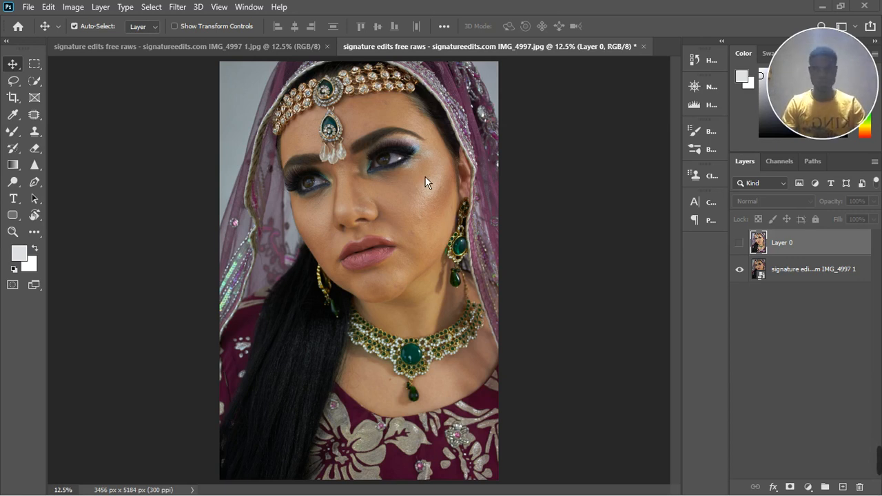
Step: Compare the portrait with Layer 0 shown and hidden, examining the face and necklace up close
scroll(425, 182, "up", 2)
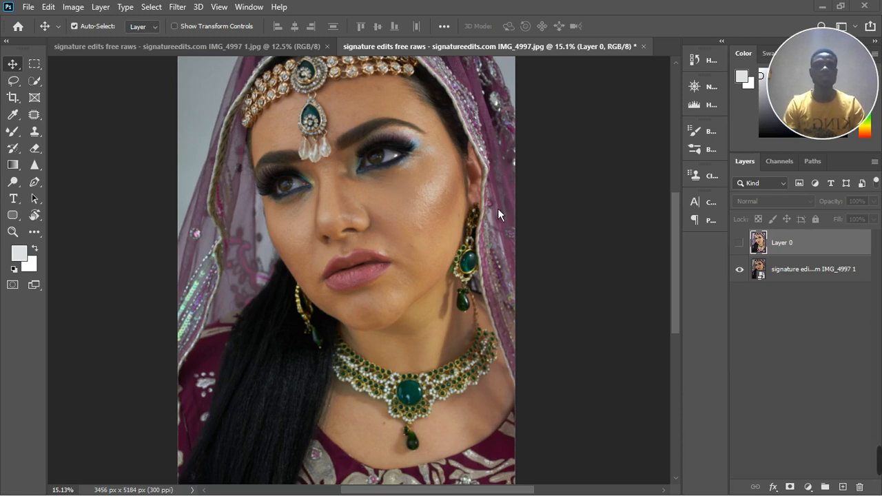
key("ctrl+minus")
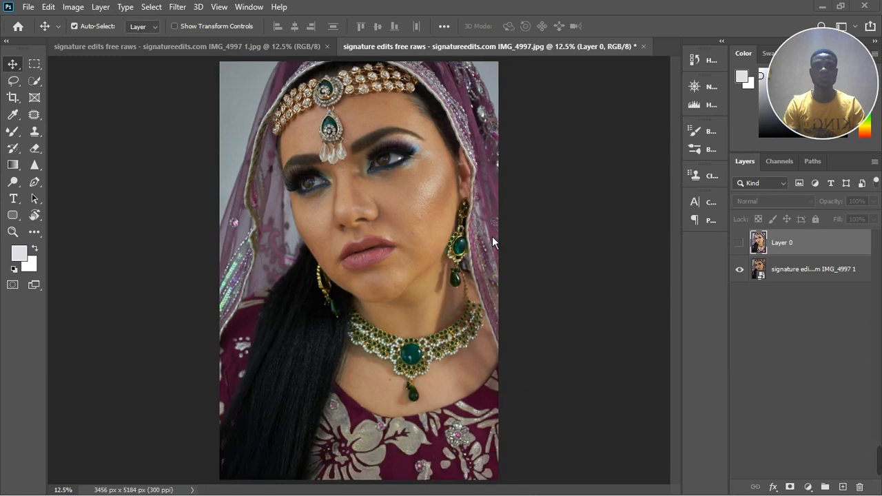
left_click(741, 243)
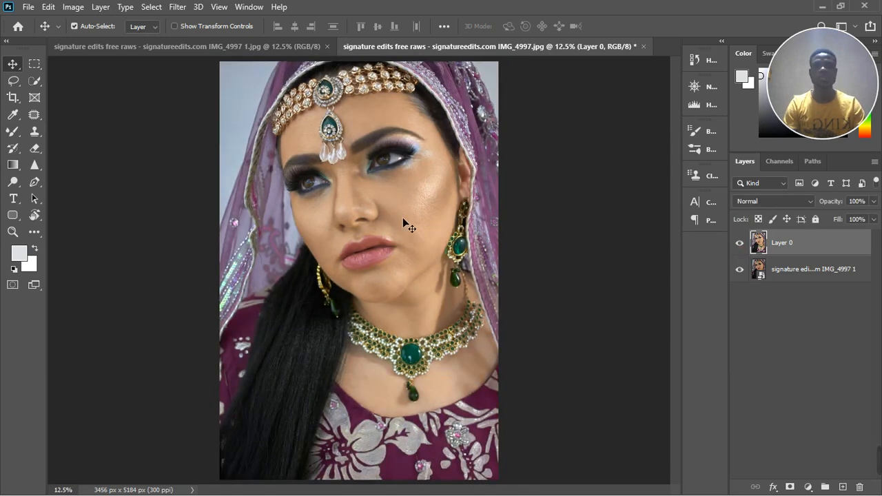
scroll(356, 164, "up", 3)
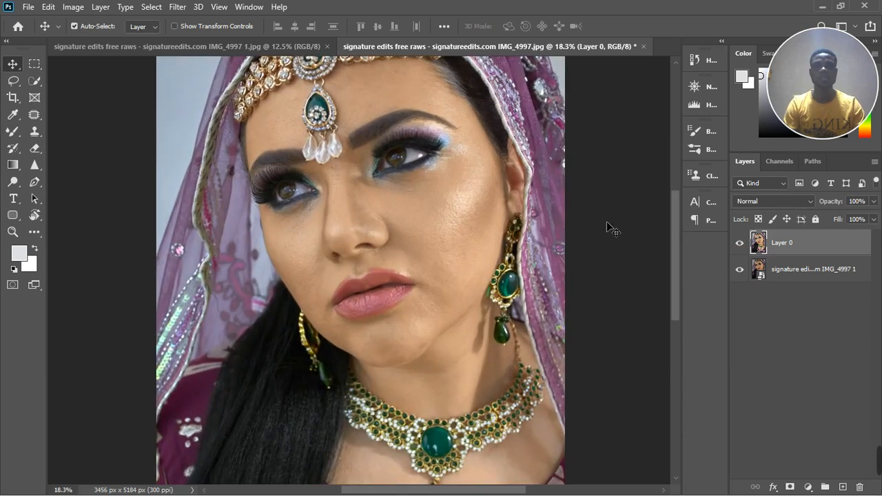
left_click(741, 243)
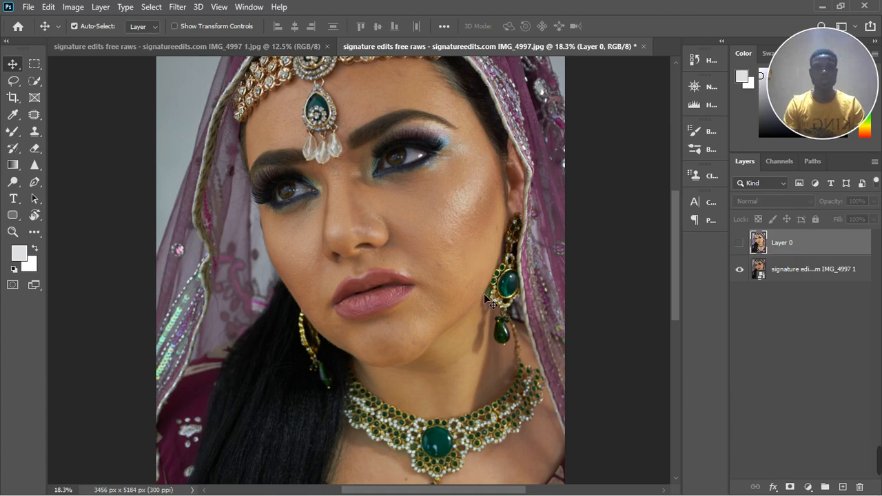
scroll(484, 294, "up", 1)
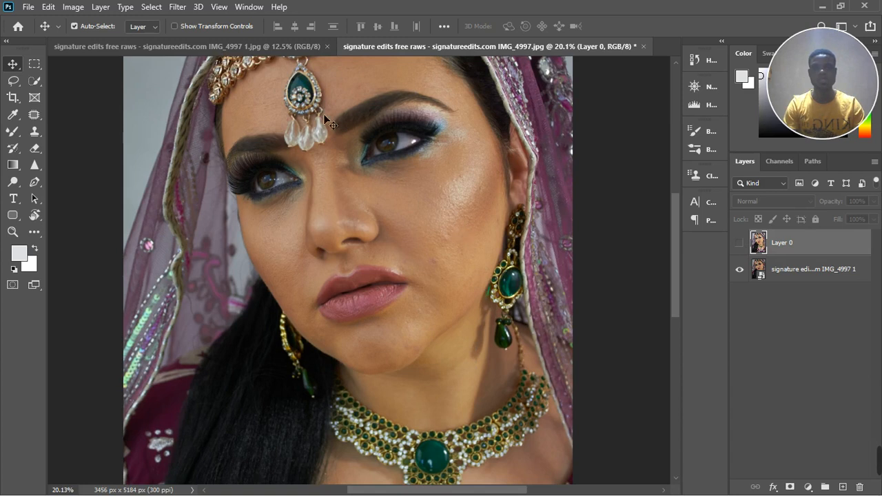
scroll(481, 320, "down", 2)
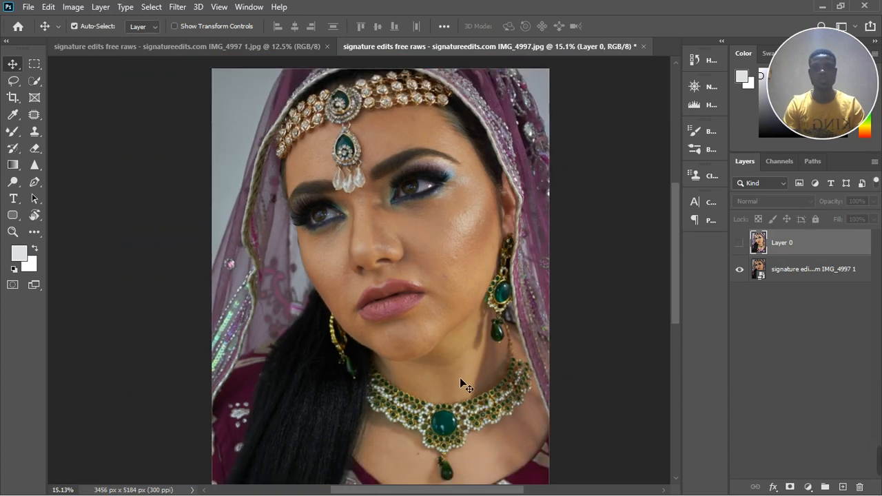
scroll(463, 395, "up", 3)
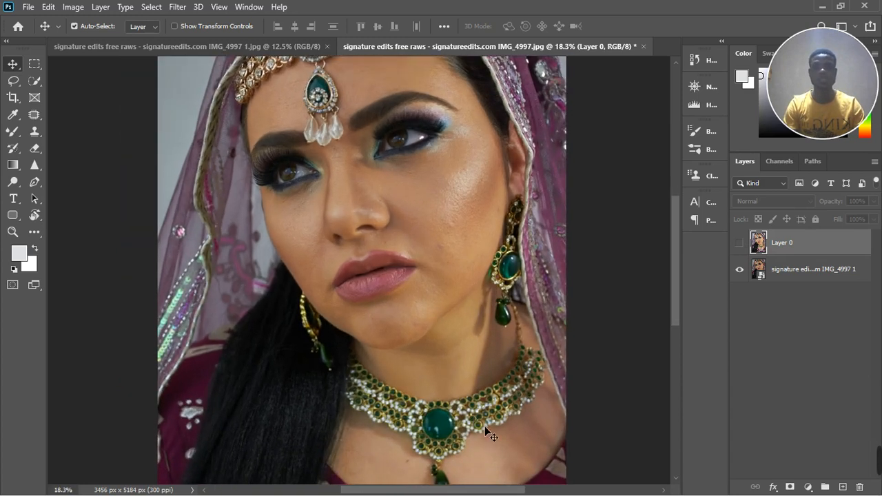
scroll(499, 437, "up", 1)
scroll(499, 437, "down", 1)
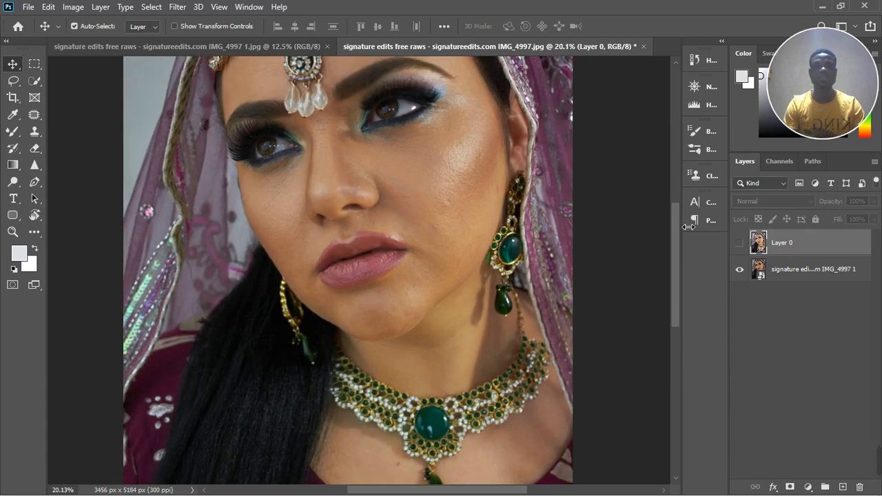
Step: Show Layer 0 and examine its skin, eye makeup and overall look at different magnifications
left_click(740, 243)
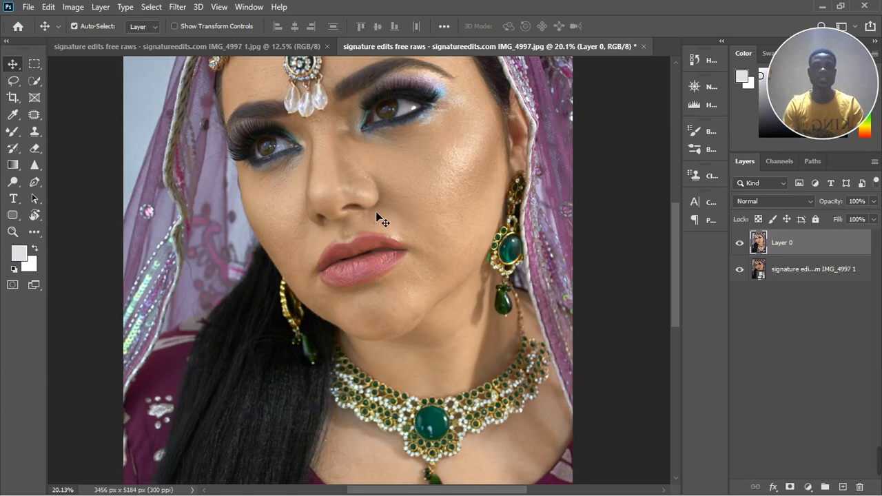
scroll(464, 221, "down", 3)
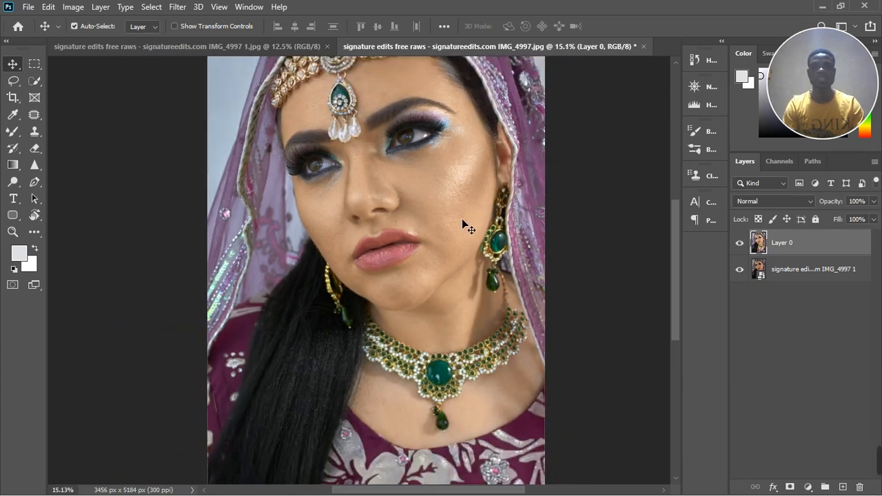
scroll(348, 118, "up", 2)
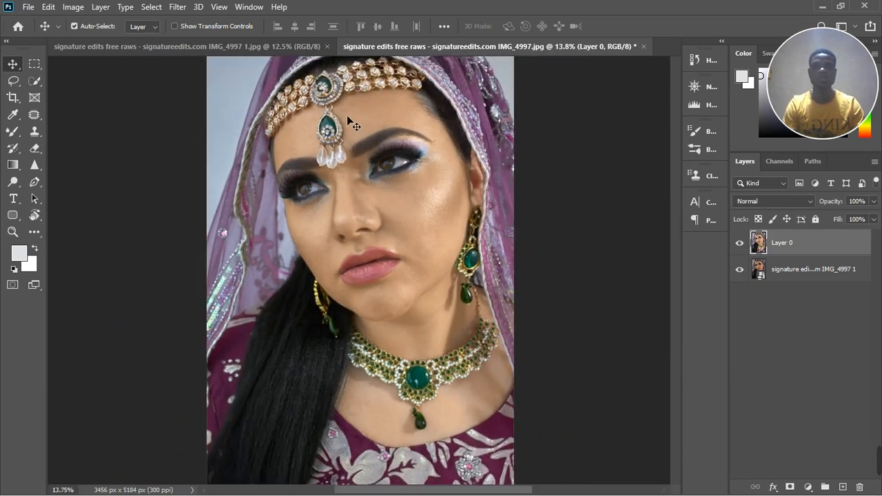
scroll(367, 153, "up", 4)
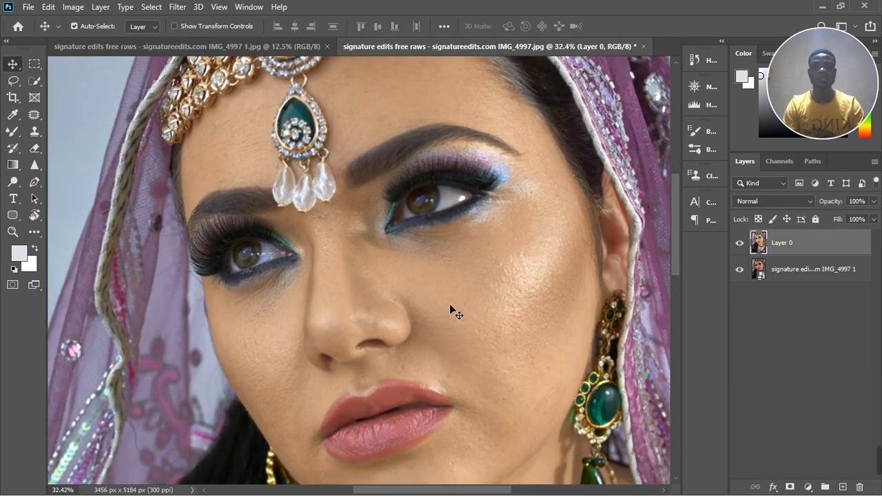
scroll(450, 304, "up", 1)
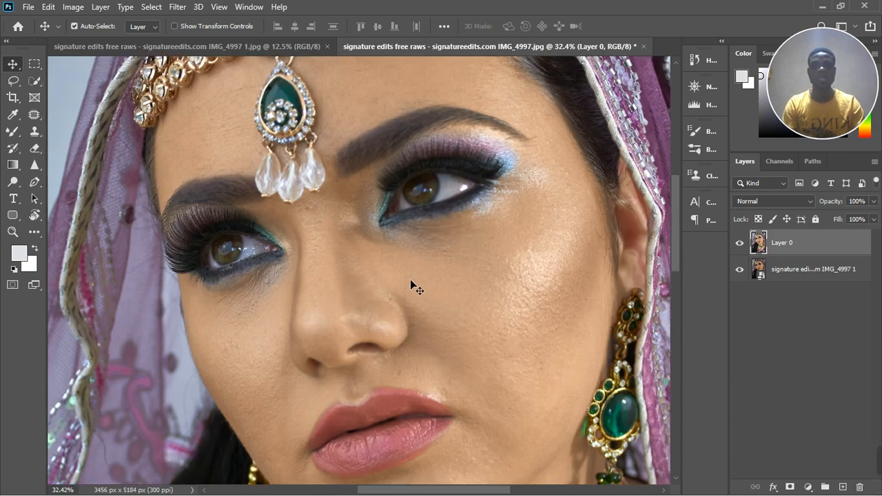
scroll(496, 276, "down", 8)
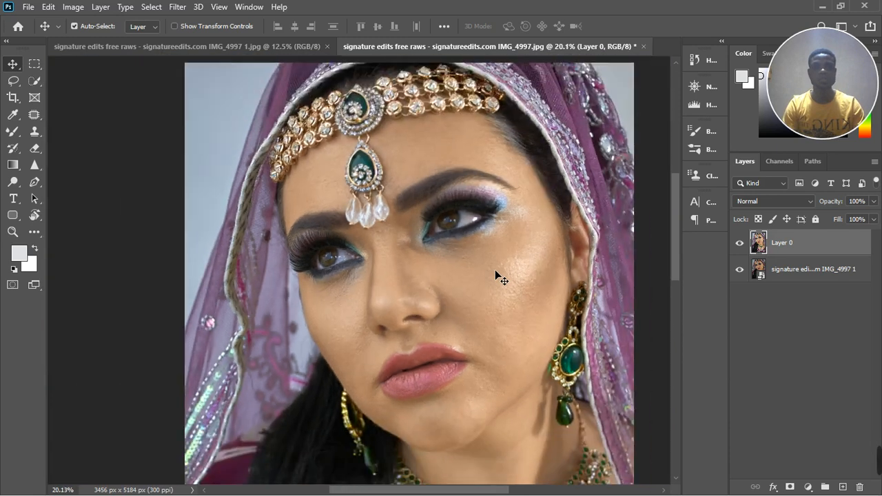
scroll(377, 212, "up", 3)
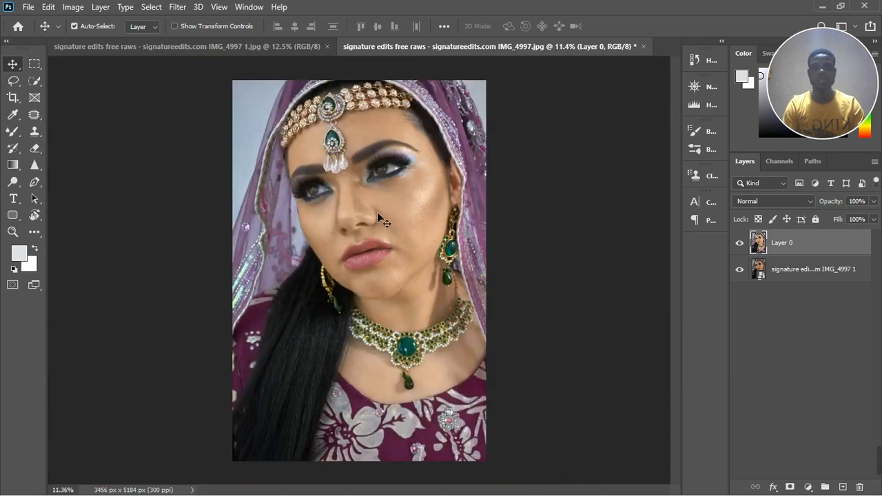
scroll(392, 198, "down", 2)
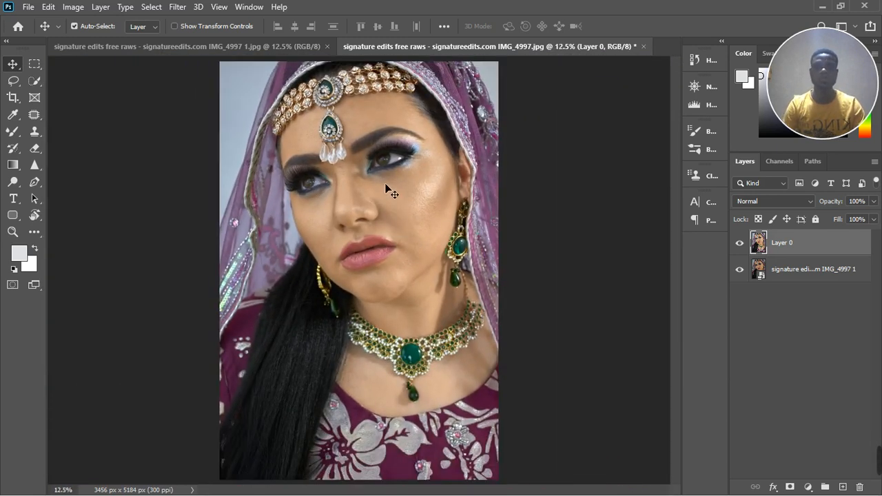
scroll(372, 123, "up", 1)
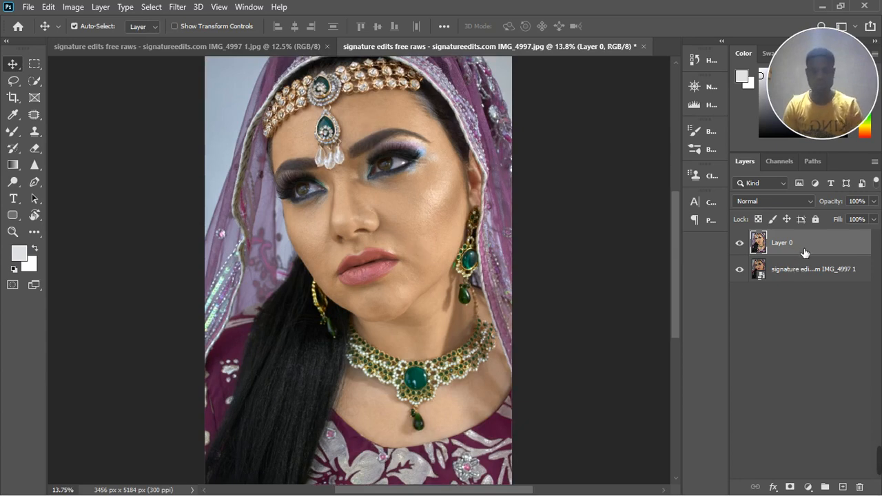
Step: Hide the original photo layer beneath Layer 0 and rename Layer 0 as "ref"
left_click(740, 270)
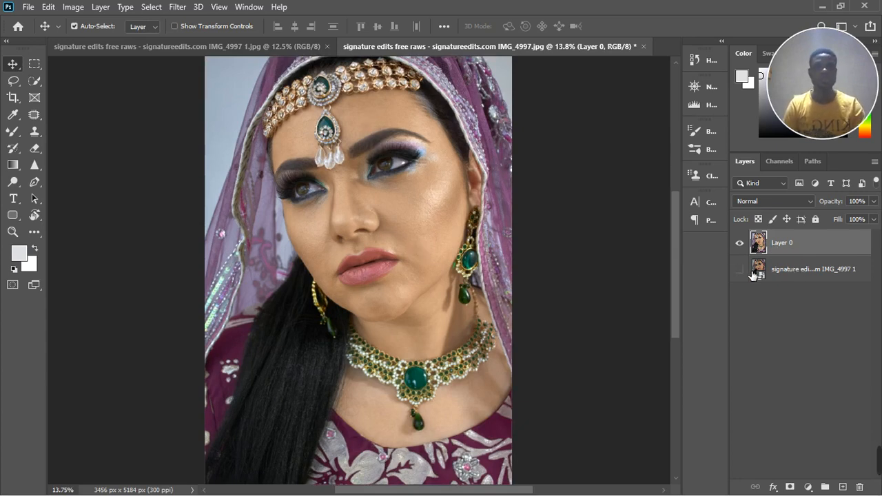
double_click(783, 243)
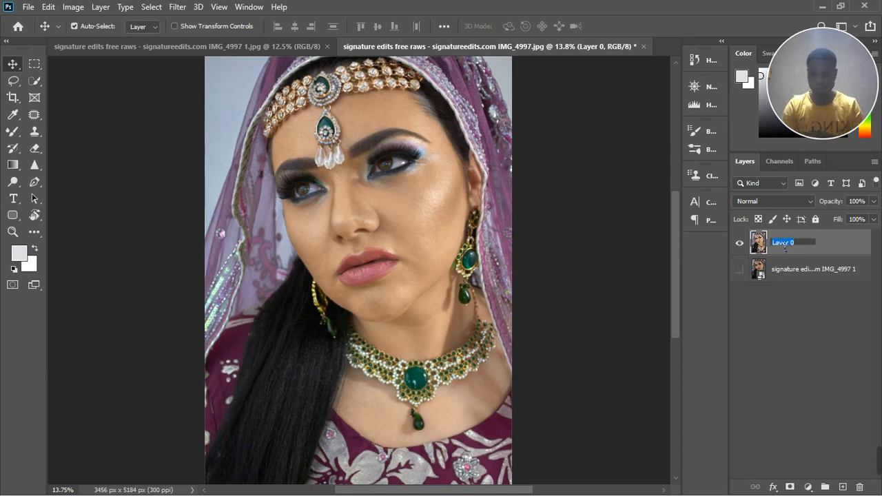
type("ref")
key("Return")
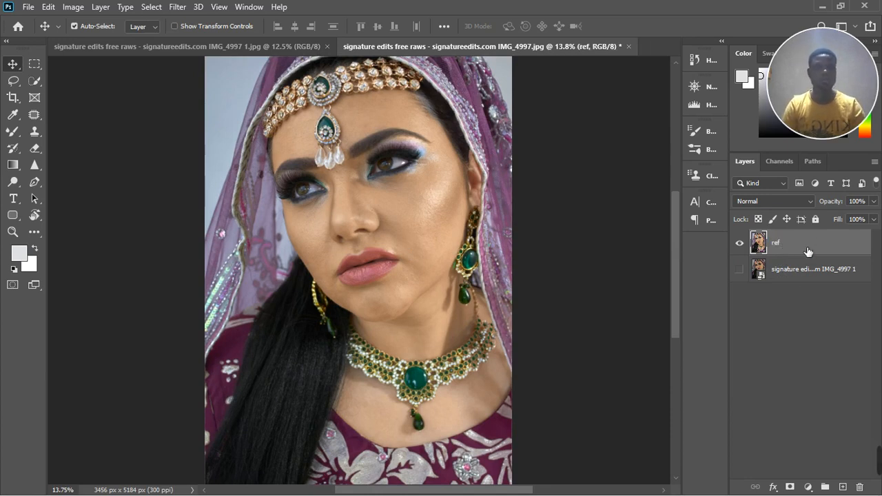
Step: Duplicate the ref layer twice and rename the lower copy as "color"
key("ctrl+j")
key("ctrl+j")
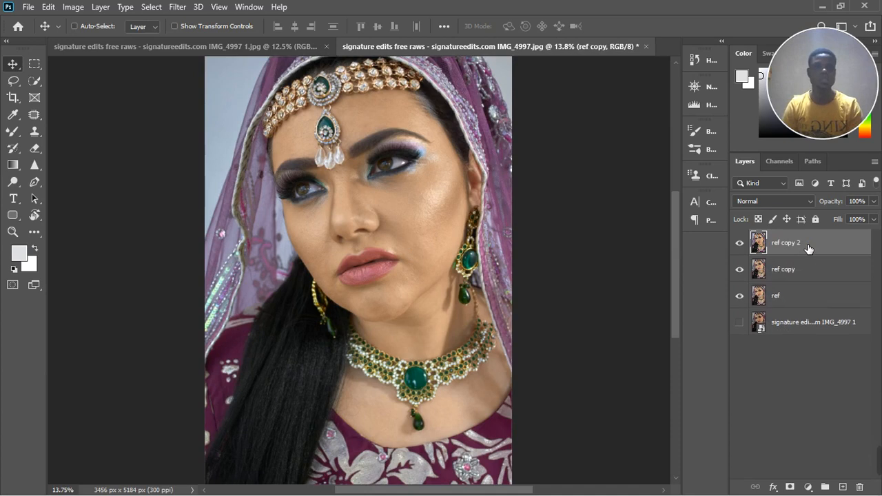
double_click(801, 274)
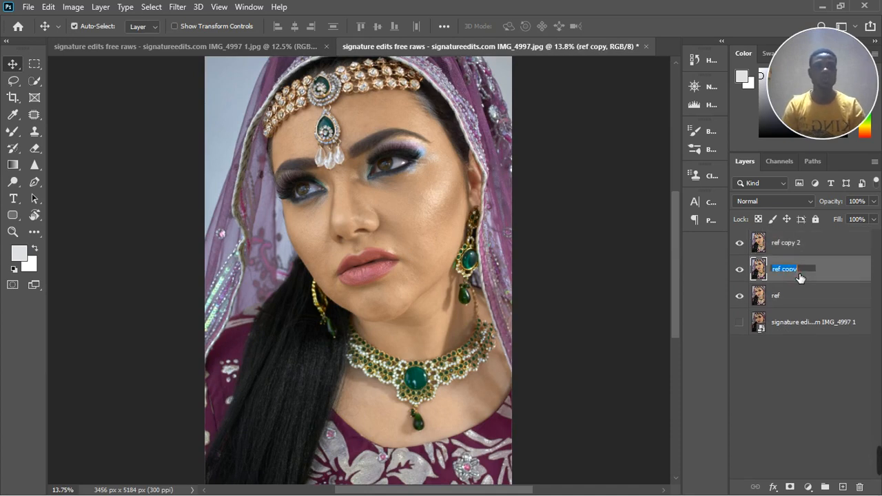
type("color")
key("Return")
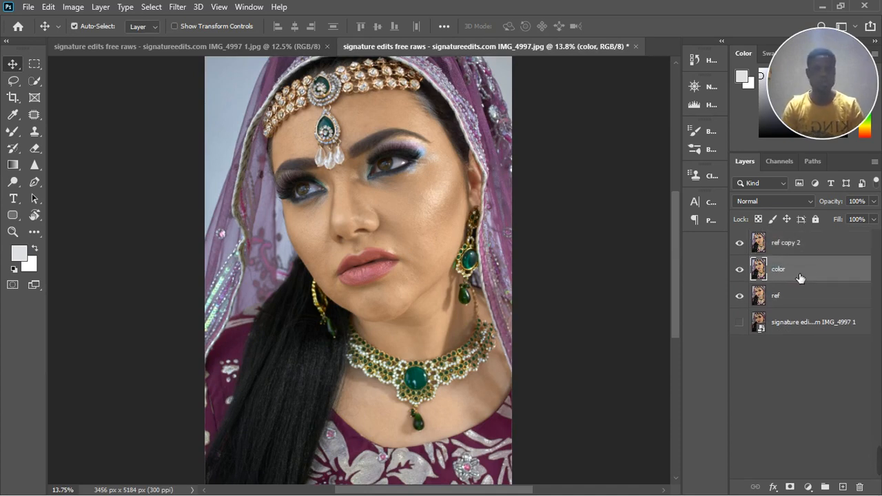
Step: Rename the topmost copy of the ref layer as "texture"
double_click(793, 248)
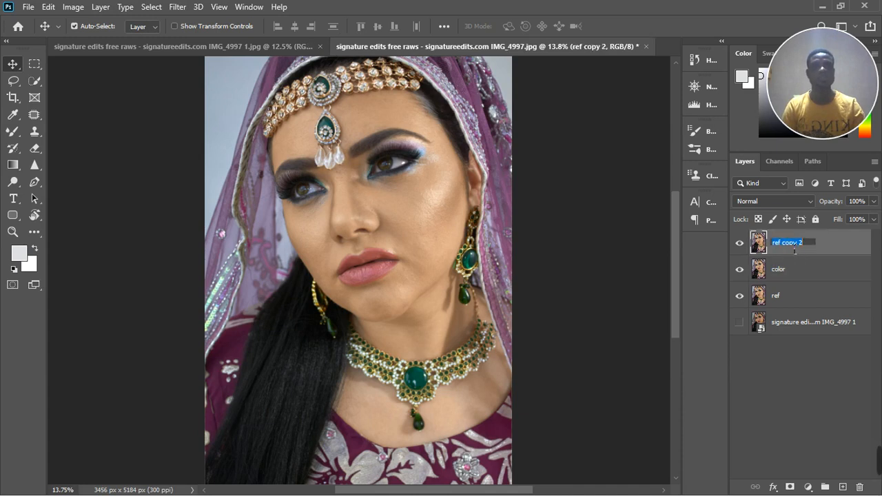
mouse_move(861, 481)
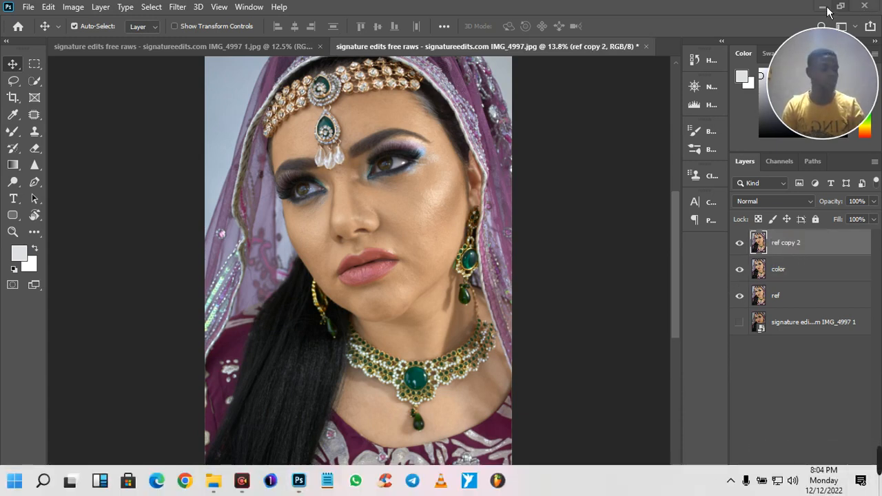
double_click(793, 248)
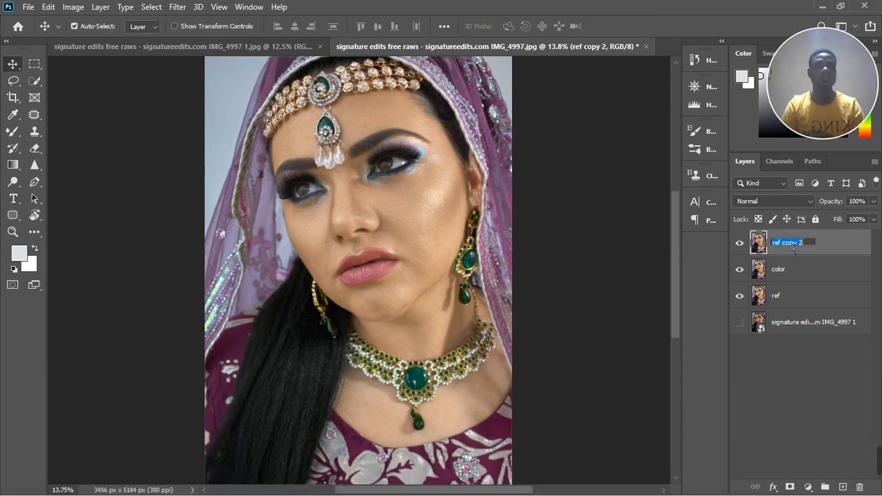
type("texture")
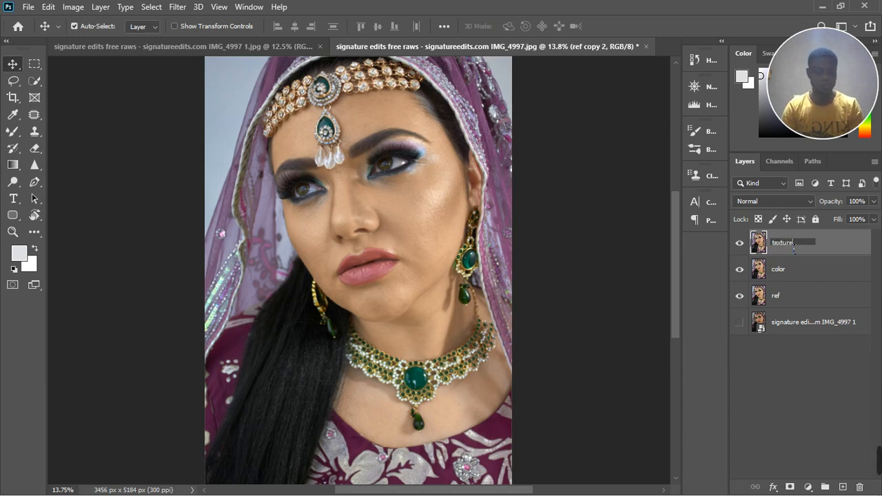
key("Return")
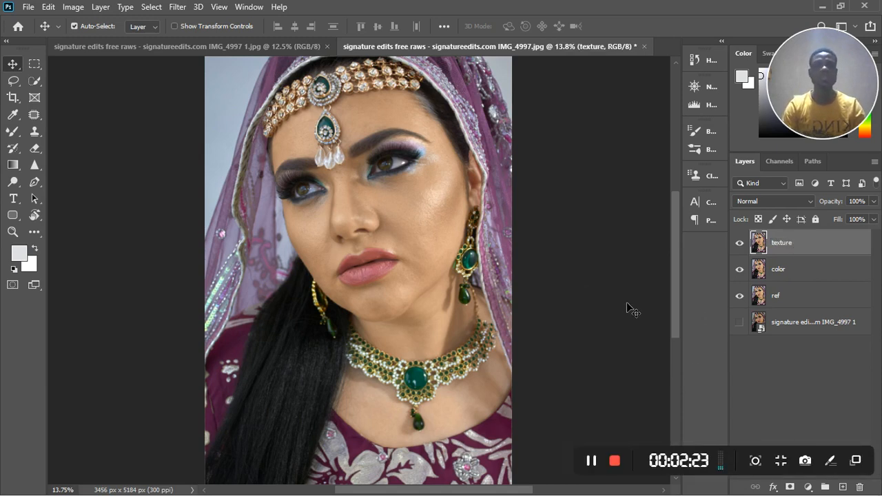
Step: Select the color layer and hide the texture layer above it, keeping the ref layer shown
left_click(739, 382)
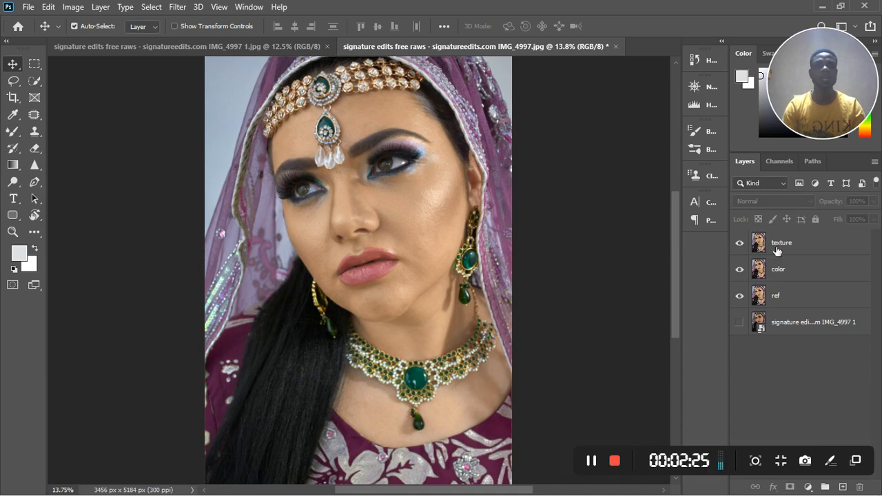
left_click(794, 273)
left_click(741, 244)
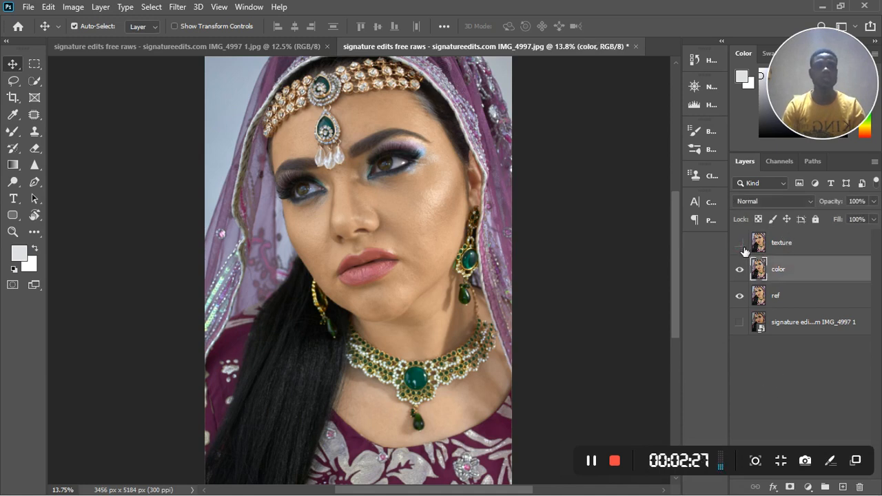
left_click(740, 297)
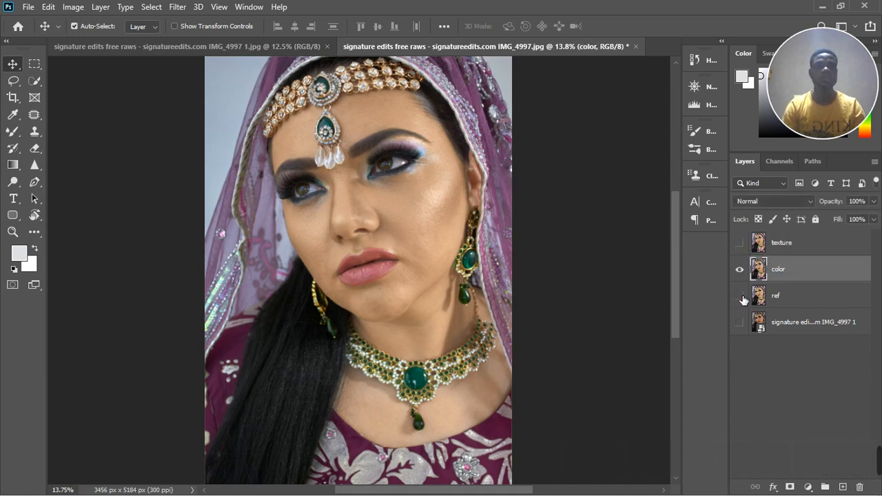
left_click(741, 297)
Step: Apply a Gaussian Blur with a 22.2-pixel radius to the color layer
left_click(177, 8)
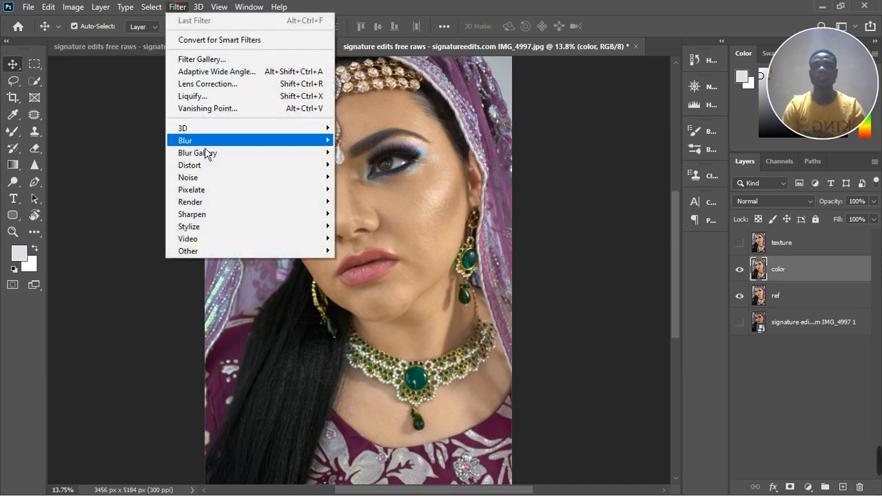
mouse_move(206, 146)
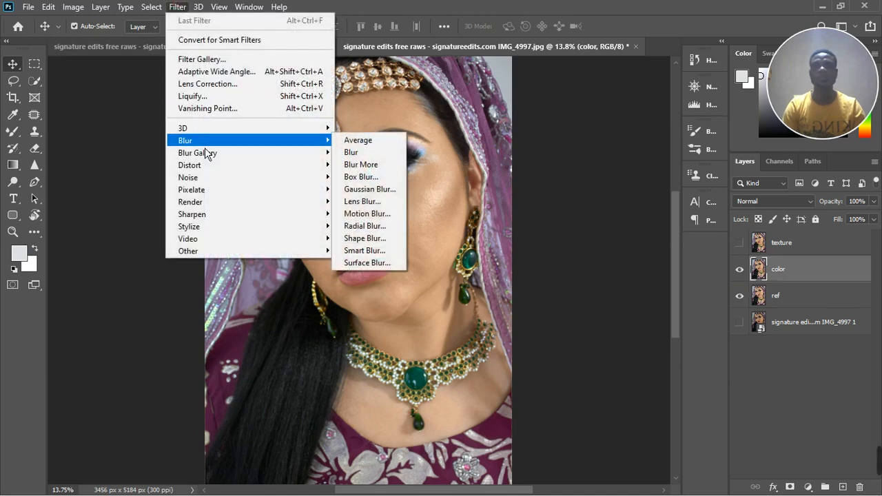
left_click(385, 198)
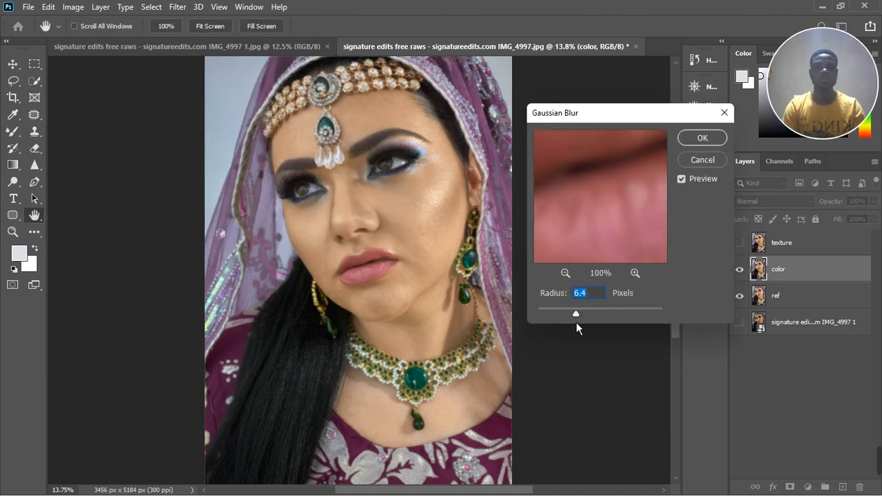
left_click_drag(582, 319, 582, 320)
left_click_drag(593, 319, 595, 319)
left_click(408, 210)
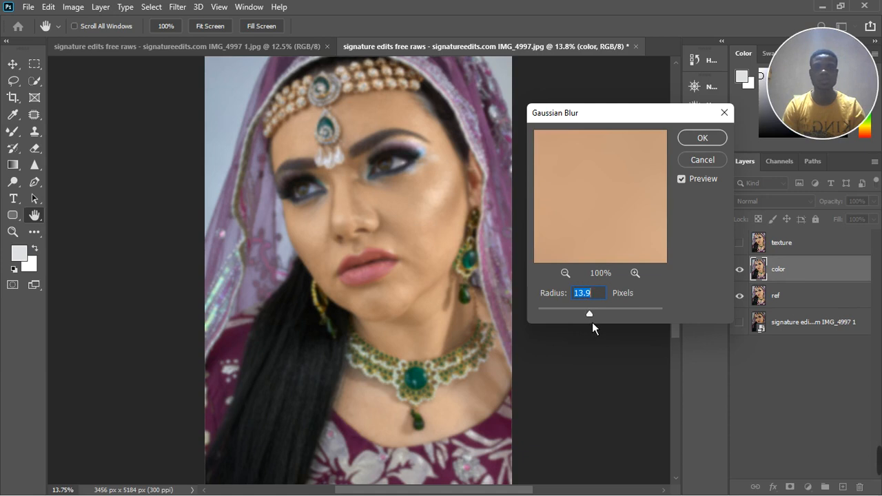
left_click_drag(595, 319, 606, 320)
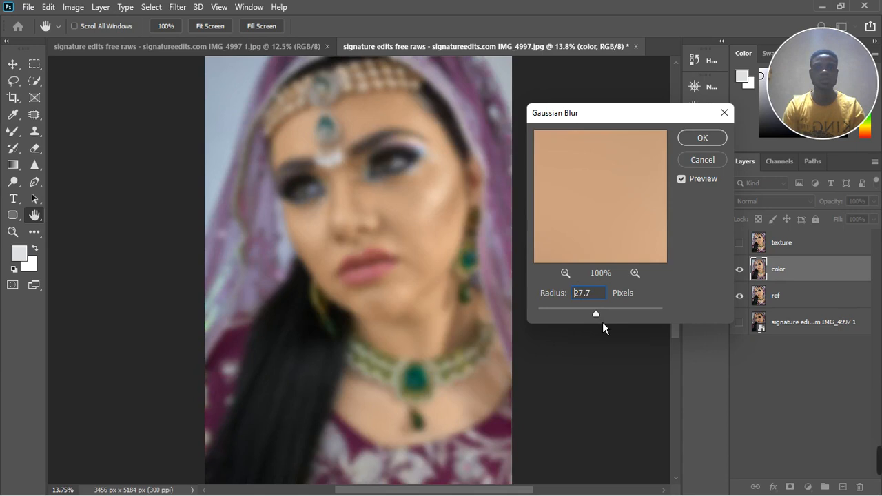
left_click_drag(603, 322, 598, 322)
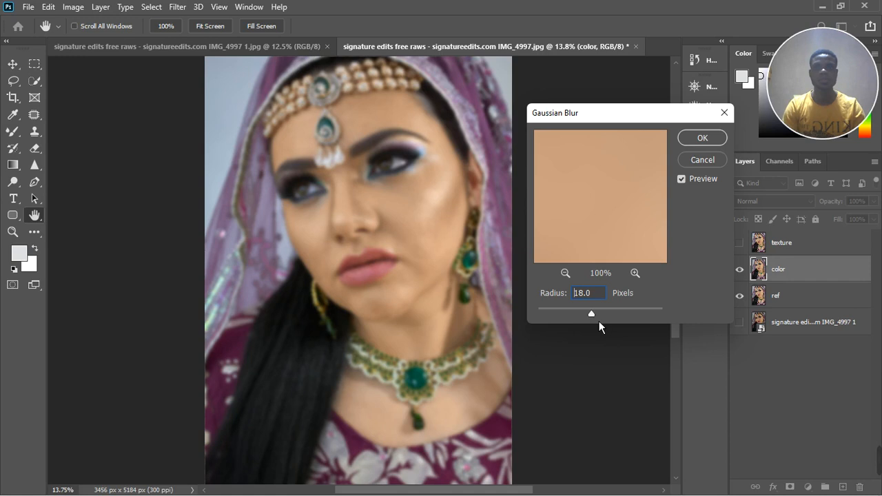
left_click_drag(599, 321, 600, 320)
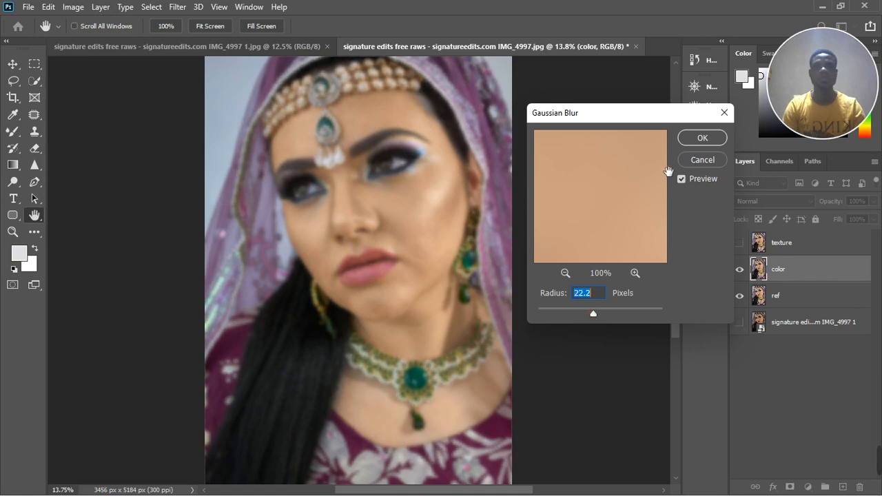
left_click(703, 143)
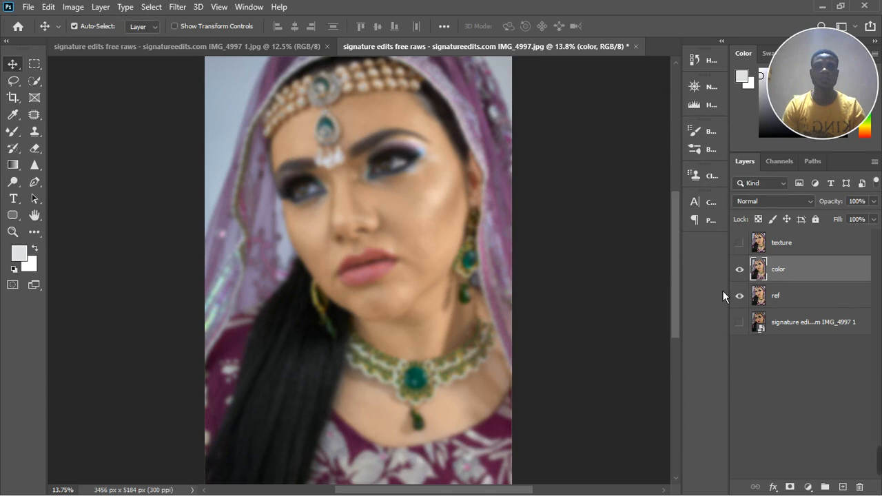
Step: Select the texture layer and make it visible above the color and ref layers
left_click(740, 295)
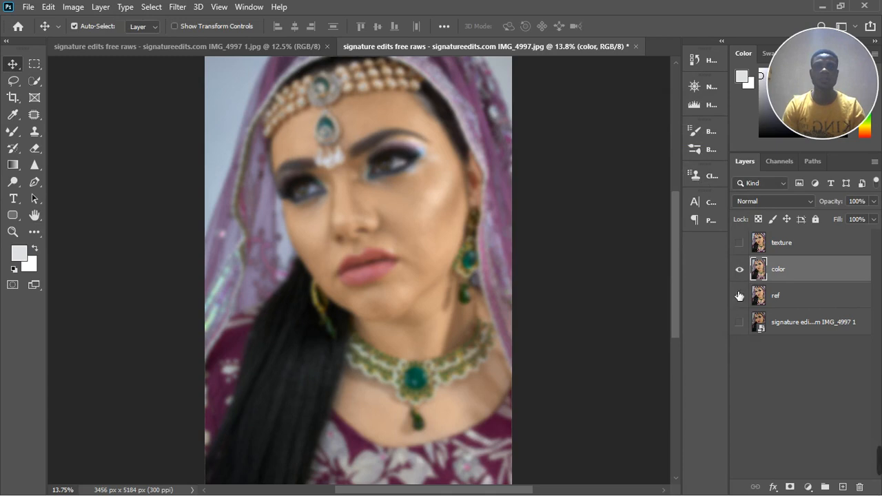
left_click(782, 242)
left_click(740, 242)
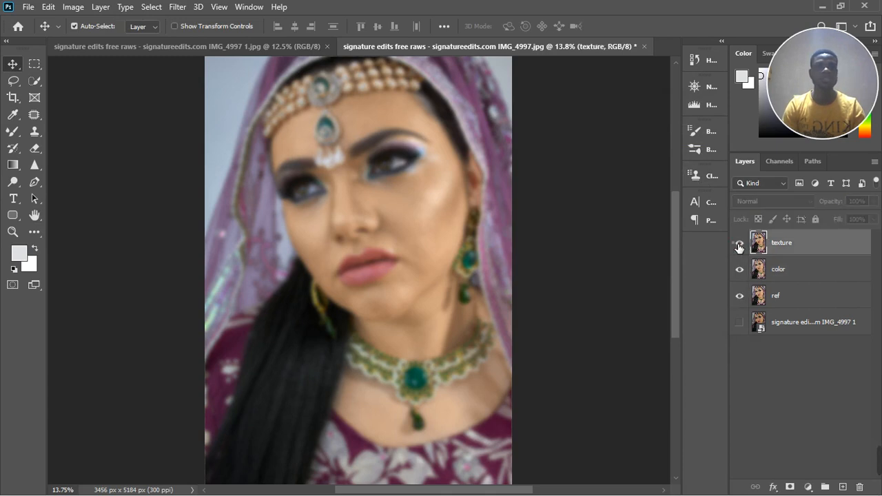
Step: Apply Image to the texture layer using the color layer as source, with Subtract blending, scale 2 and offset 128
left_click(84, 11)
left_click(104, 200)
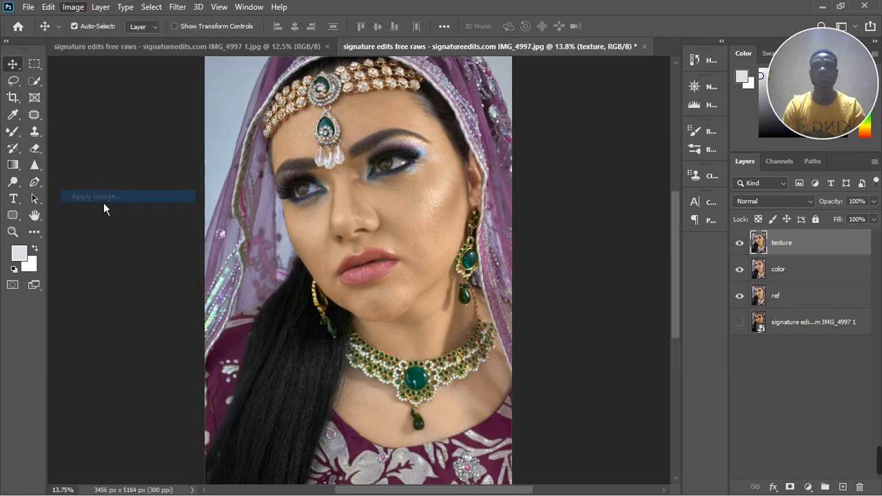
left_click(570, 144)
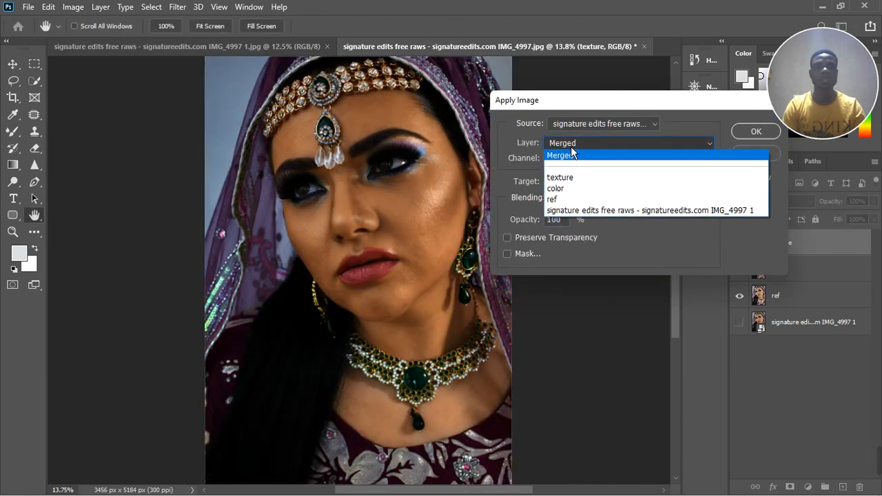
left_click(578, 188)
left_click(628, 206)
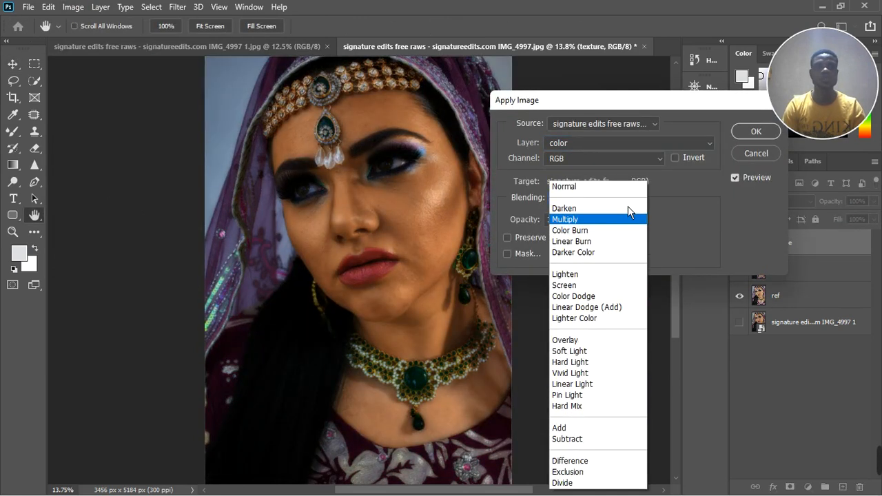
left_click(578, 439)
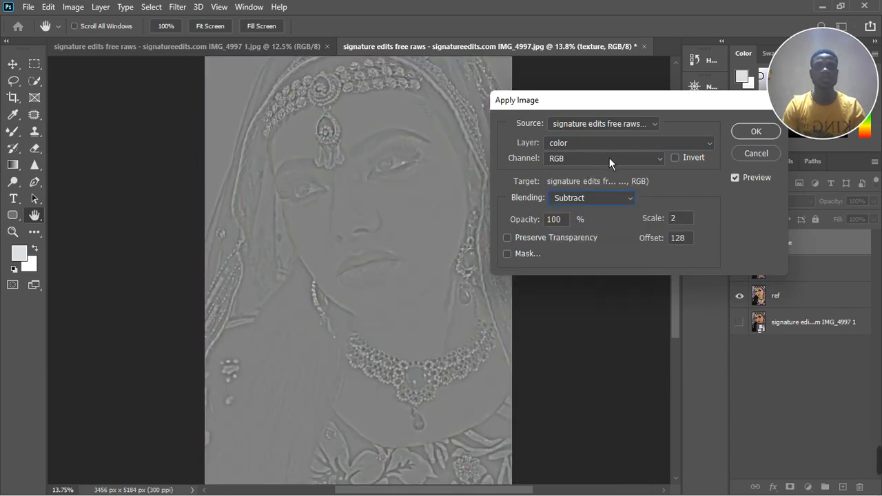
left_click(758, 139)
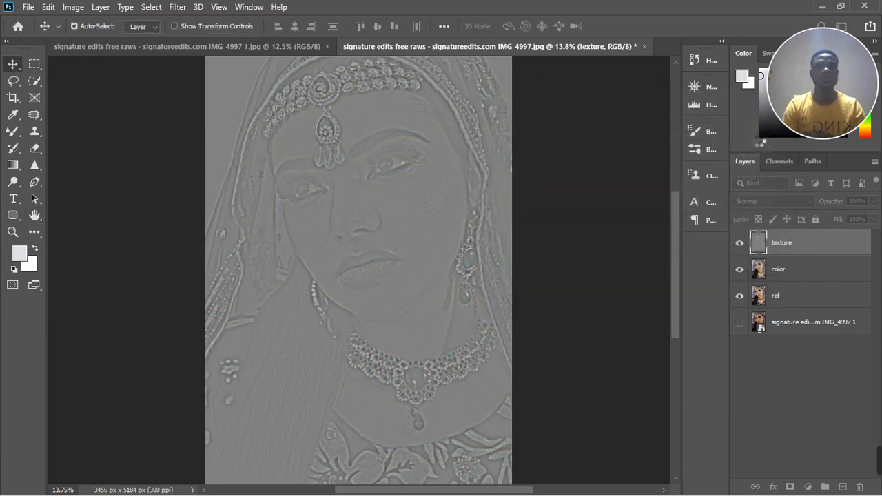
Step: Compare the face's skin detail up close with the texture layer hidden and shown
scroll(395, 223, "up", 5)
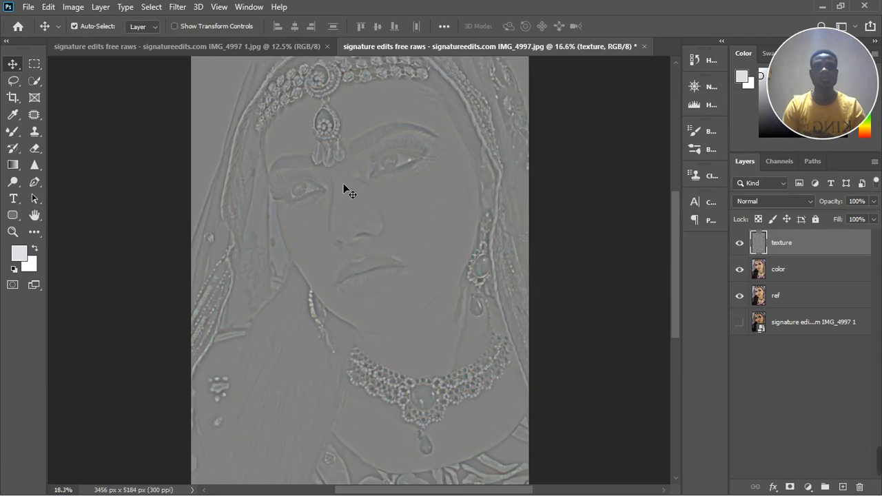
scroll(403, 217, "up", 2)
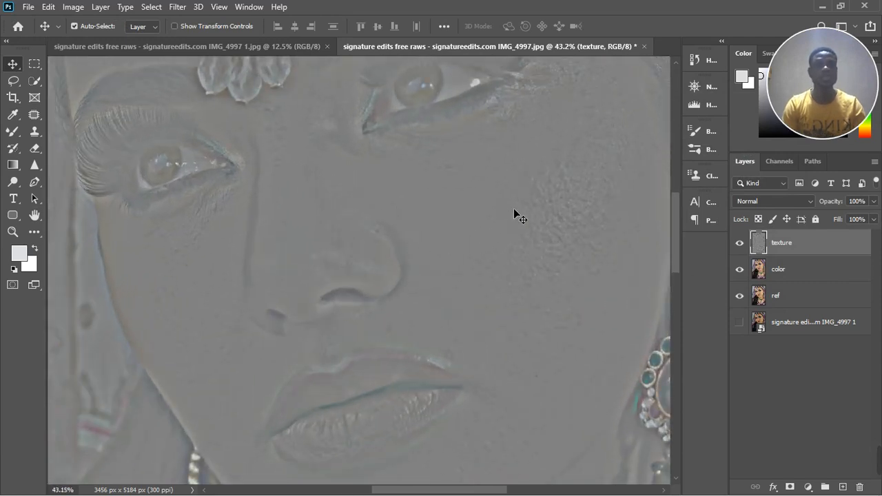
left_click(743, 249)
left_click(743, 250)
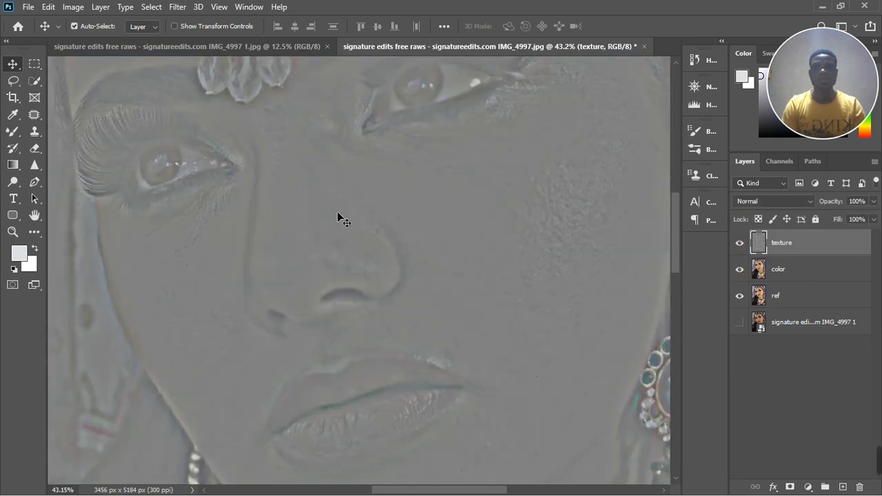
left_click(741, 249)
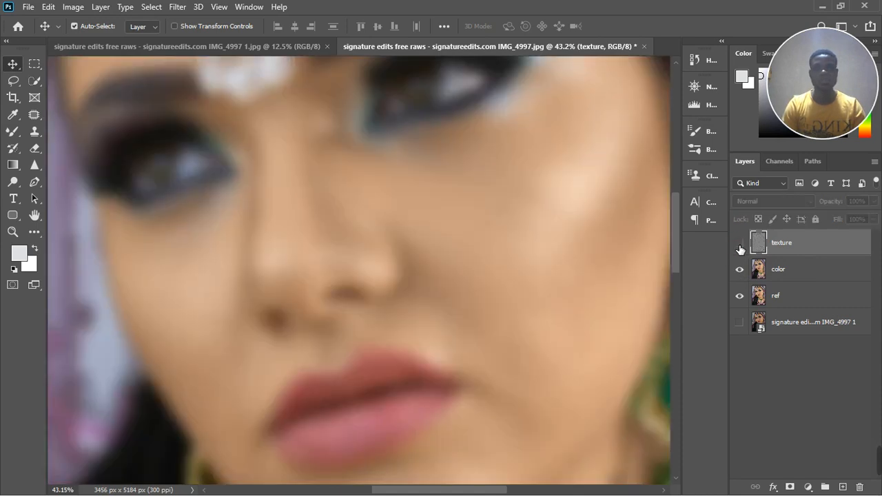
left_click(740, 245)
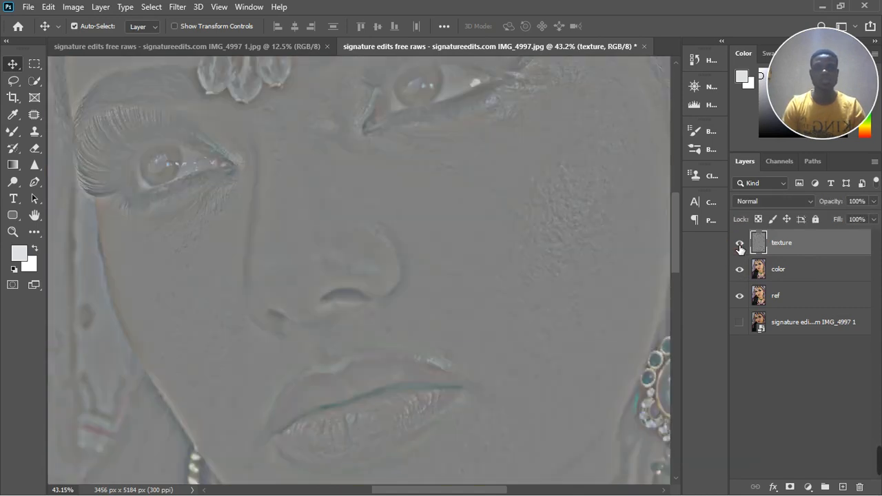
left_click(793, 275)
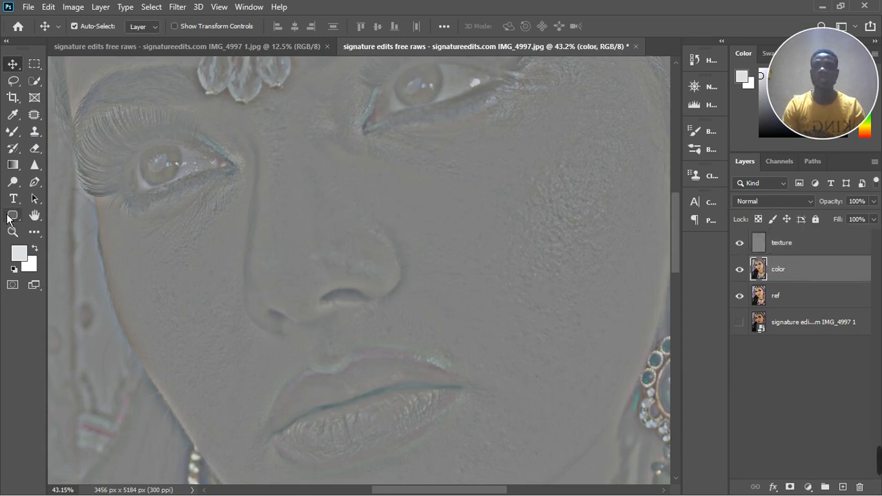
left_click(42, 156)
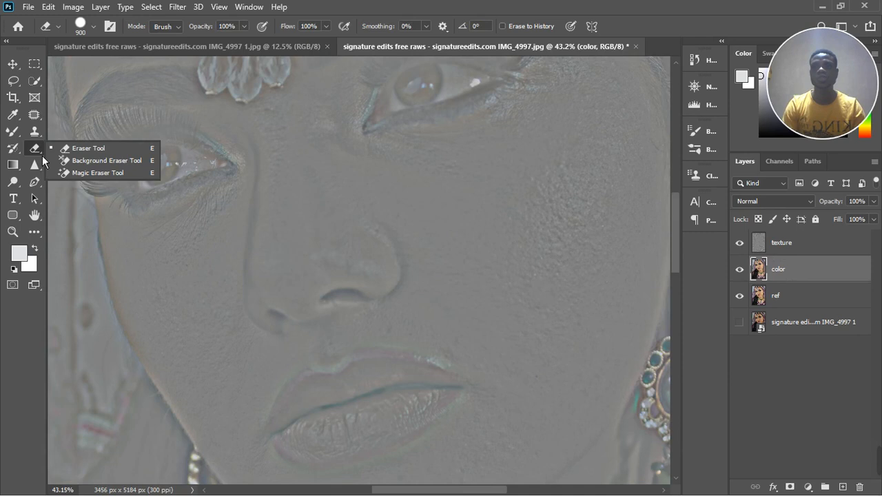
left_click(39, 137)
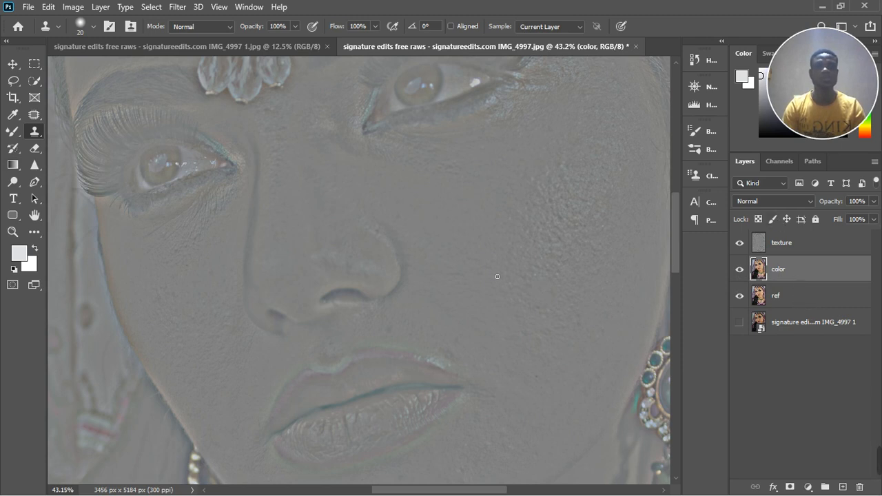
scroll(497, 277, "down", 3)
scroll(389, 264, "down", 1)
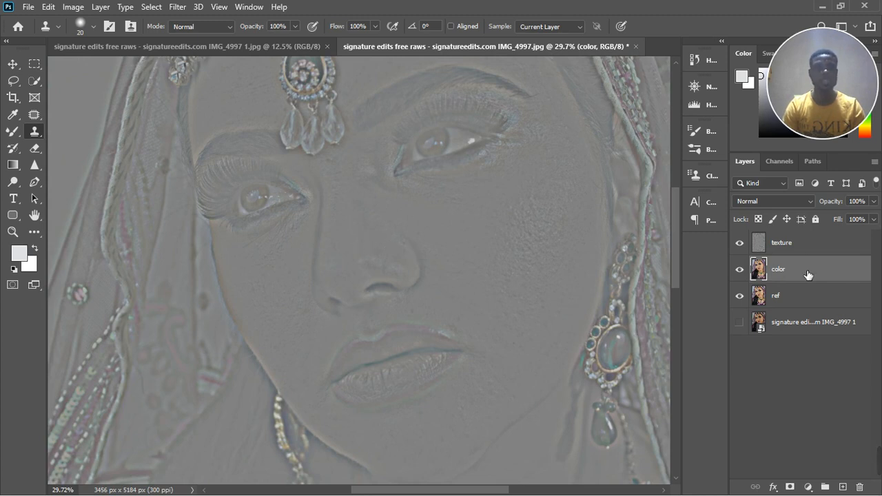
left_click(794, 203)
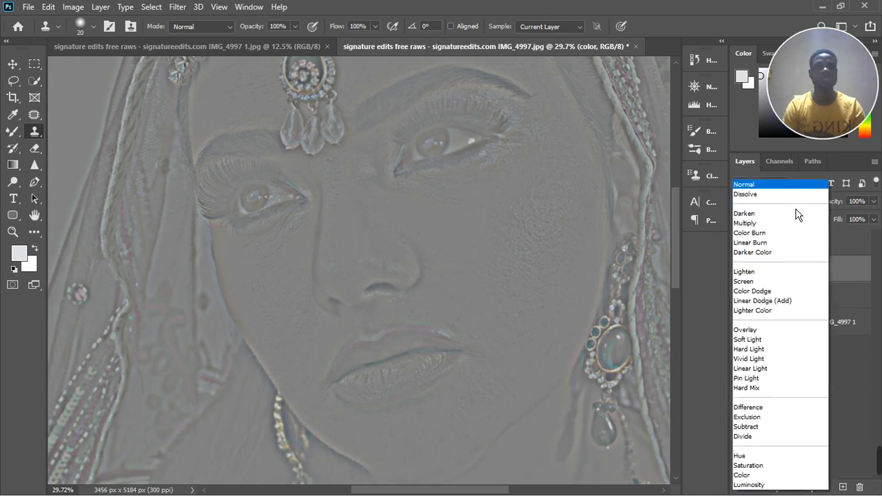
left_click(758, 370)
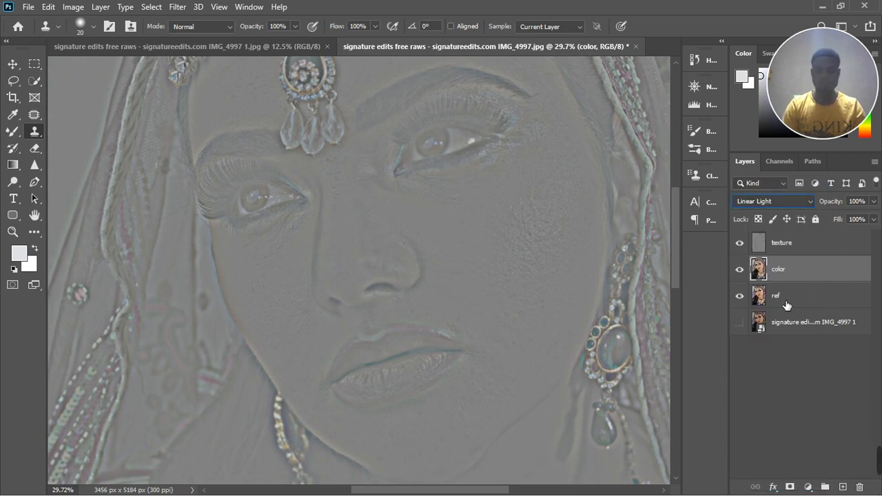
left_click(775, 207)
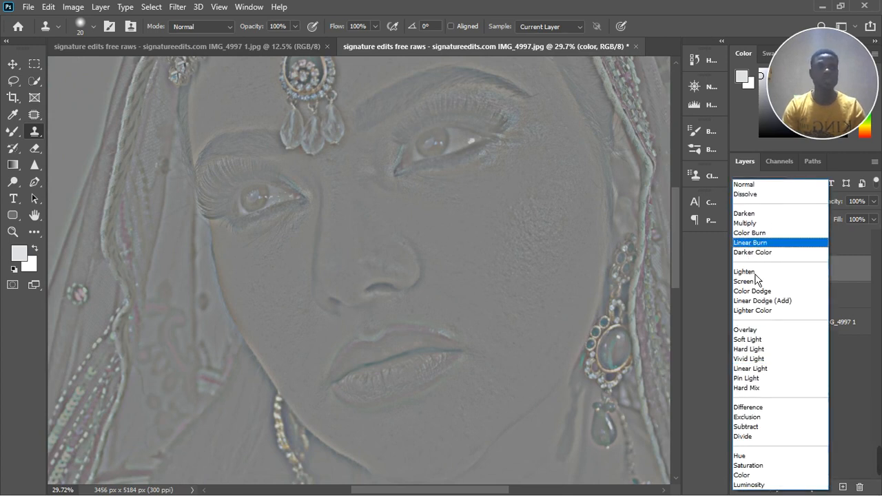
left_click(761, 184)
Step: Set the texture layer's blend mode to Linear Light
left_click(798, 246)
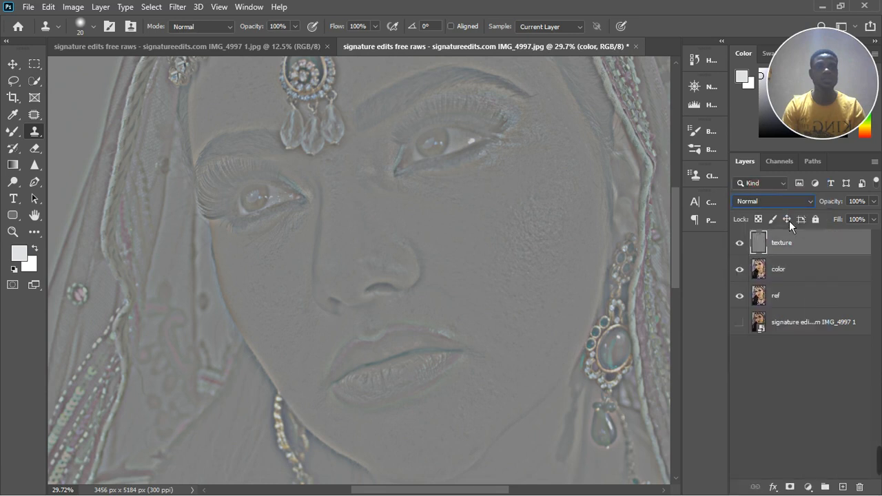
left_click(786, 201)
left_click(765, 369)
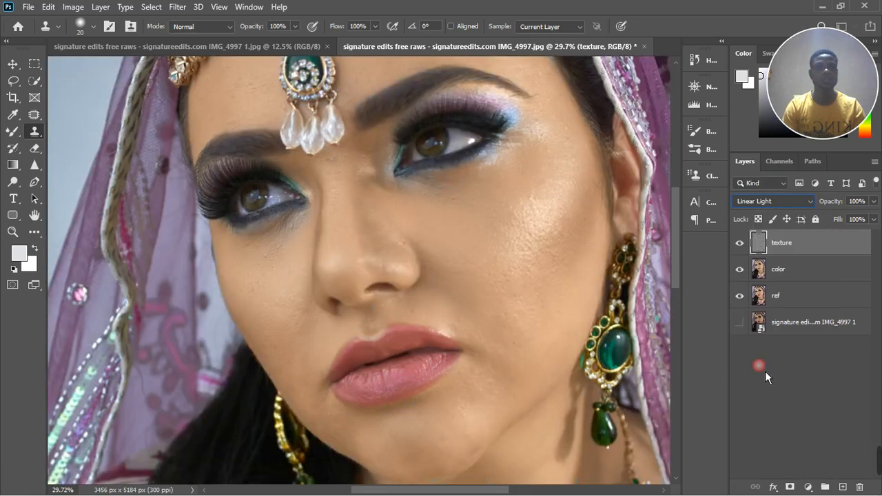
Step: Smooth the skin tones on and beside the nose on the color layer with the Mixer Brush at size 150
left_click(799, 285)
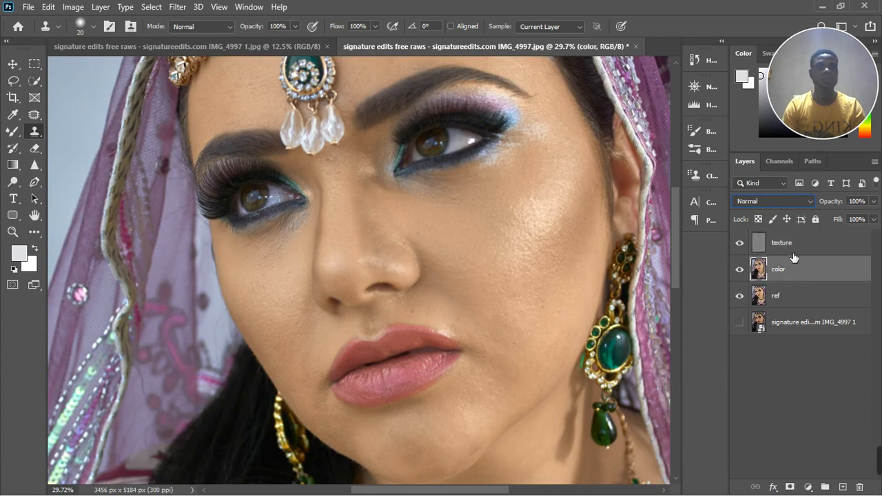
left_click(793, 248)
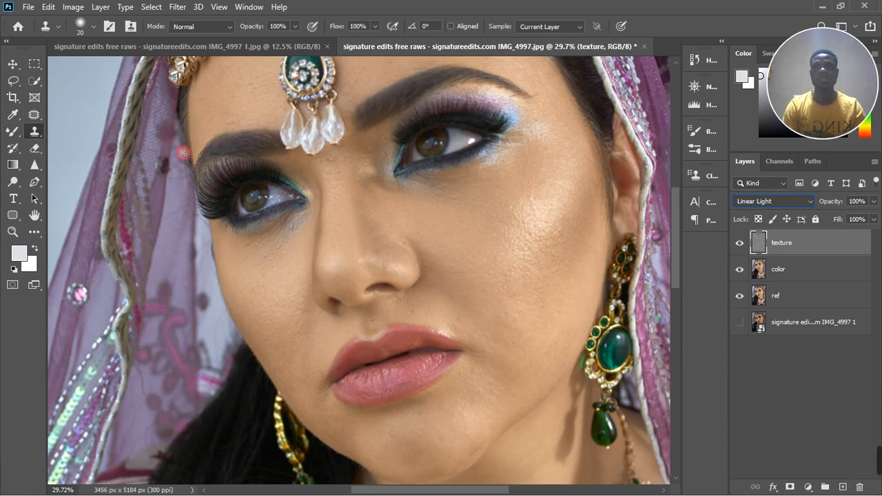
left_click(807, 269)
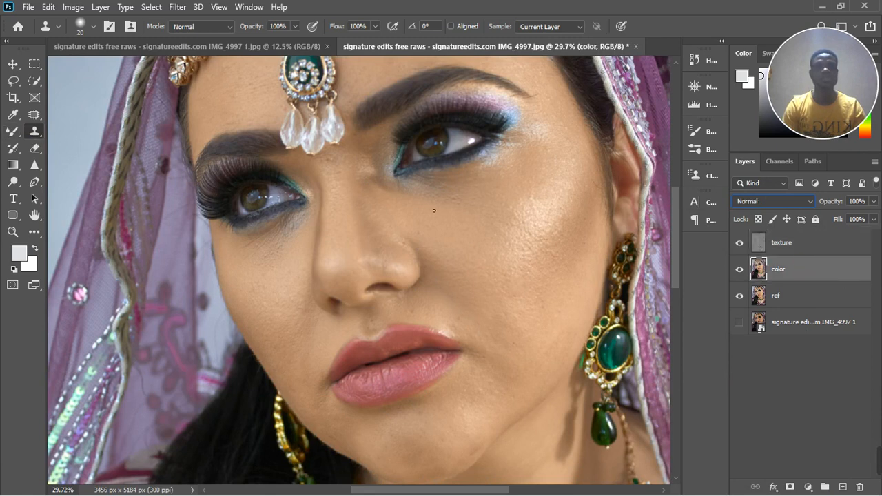
left_click(12, 132)
scroll(377, 228, "up", 5)
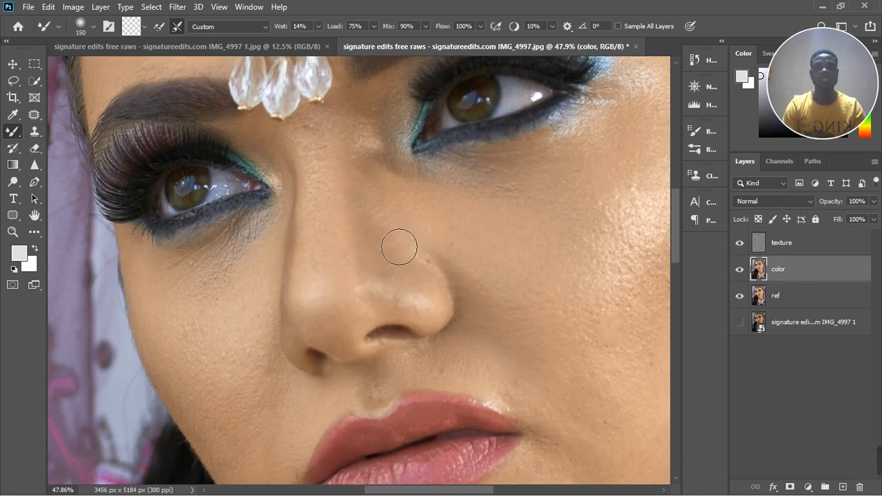
mouse_move(399, 246)
left_mouse_down()
mouse_move(410, 290)
mouse_move(443, 306)
mouse_move(390, 298)
mouse_move(386, 311)
mouse_move(411, 314)
mouse_move(362, 301)
mouse_move(400, 300)
mouse_move(432, 274)
mouse_move(313, 267)
mouse_move(384, 274)
mouse_move(422, 248)
mouse_move(397, 249)
mouse_move(433, 244)
mouse_move(415, 231)
mouse_move(433, 239)
mouse_move(346, 214)
mouse_move(382, 300)
mouse_move(375, 278)
mouse_move(460, 312)
left_mouse_up()
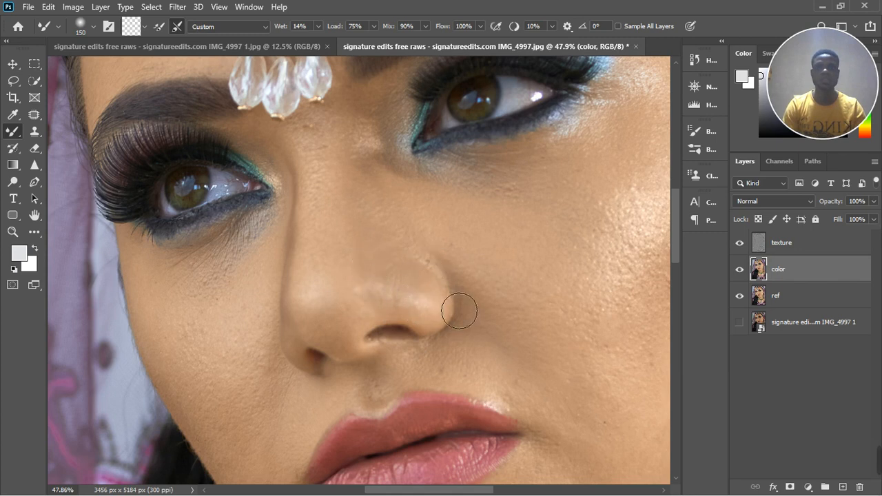
left_click_drag(392, 290, 373, 265)
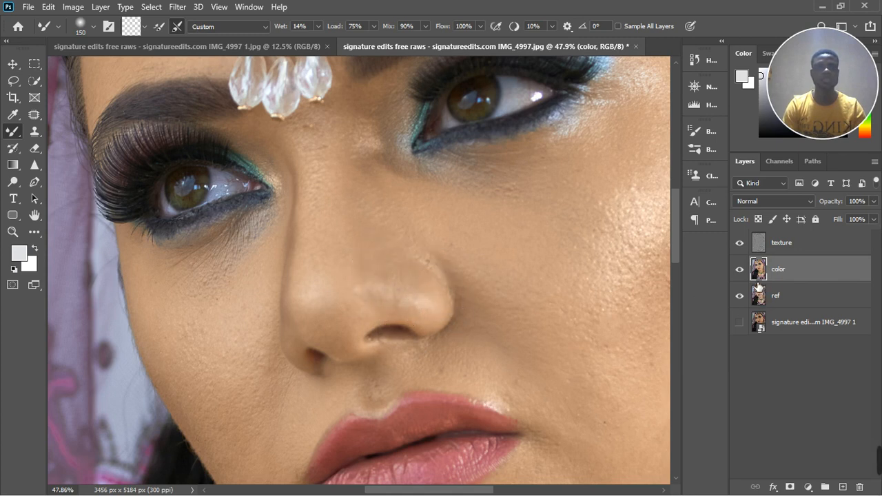
Step: Try the Mixer Brush on the tip of the nose on the texture layer, and reselect the color layer
left_click(786, 254)
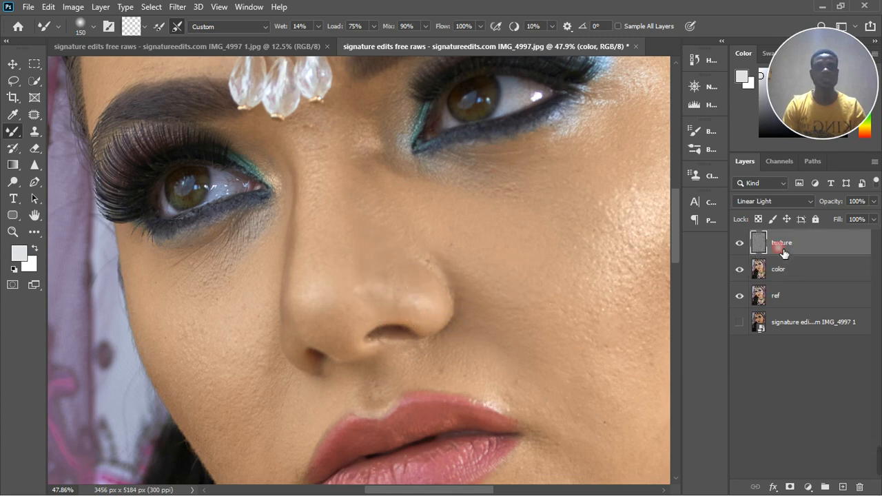
mouse_move(378, 291)
left_mouse_down()
mouse_move(402, 289)
mouse_move(397, 283)
mouse_move(441, 300)
mouse_move(378, 258)
left_mouse_up()
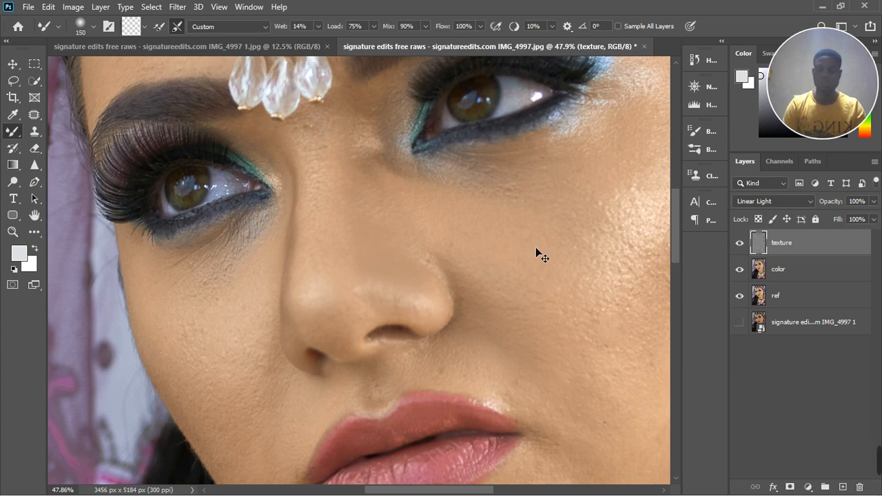
left_click(803, 275)
Step: Even out the skin tones around the nostril and nose tip on the color layer with the size 150 Mixer Brush
scroll(406, 268, "down", 2)
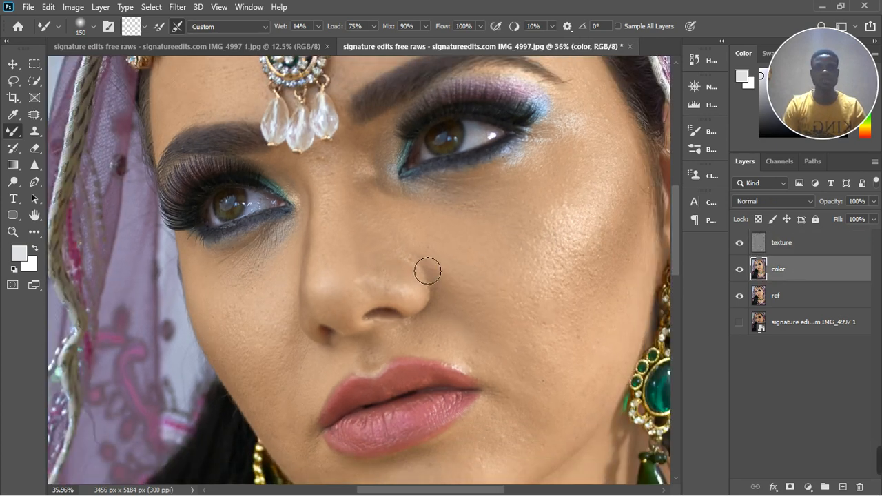
scroll(428, 271, "down", 2)
scroll(352, 277, "up", 3)
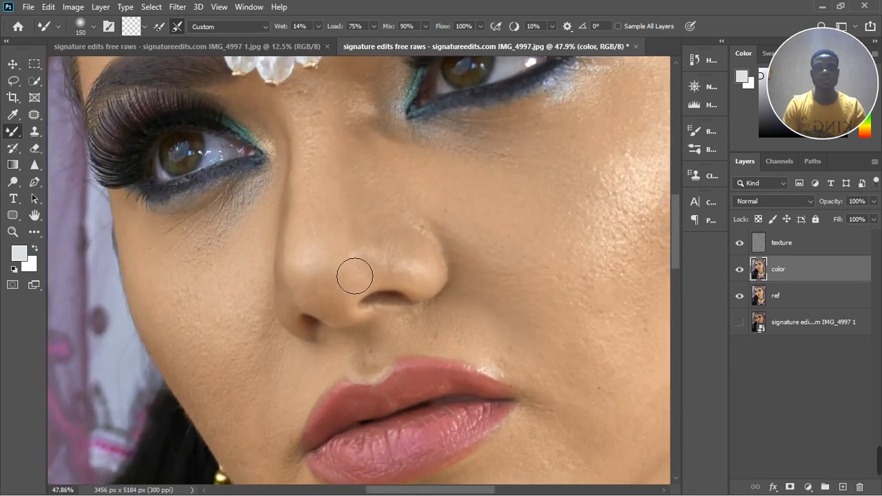
mouse_move(416, 293)
left_mouse_down()
mouse_move(423, 282)
mouse_move(408, 288)
mouse_move(431, 278)
left_mouse_up()
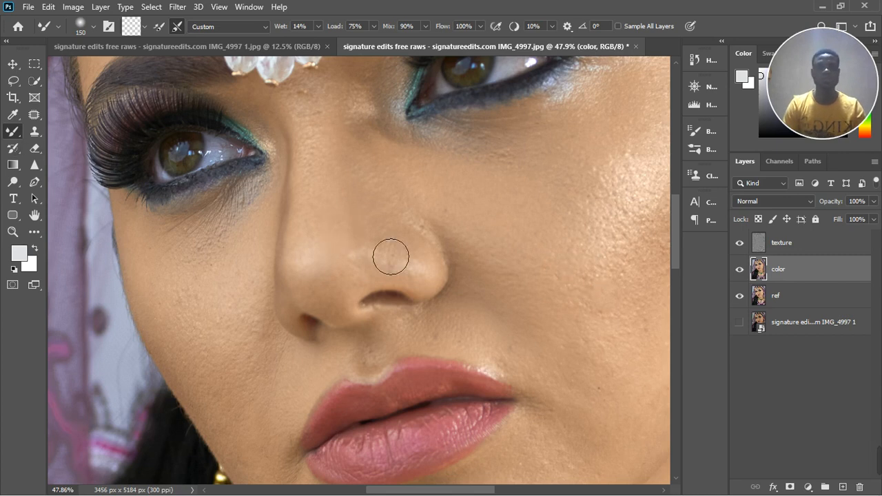
scroll(390, 257, "up", 1)
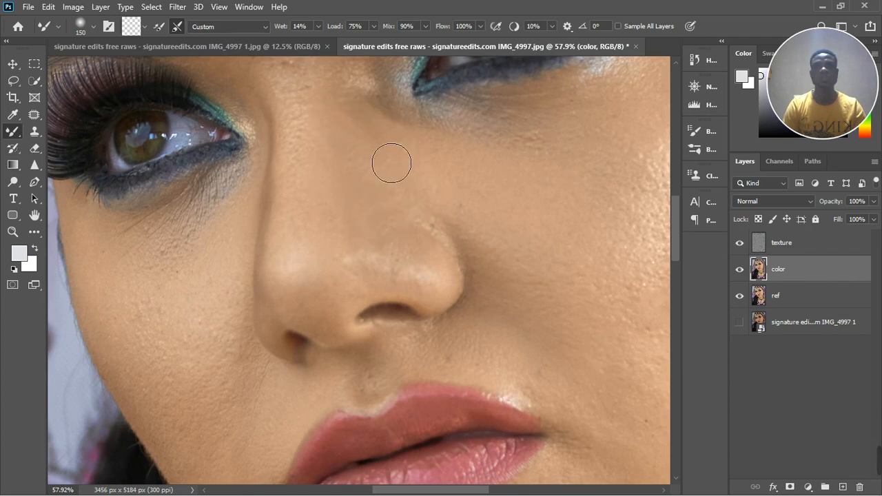
scroll(391, 164, "down", 6)
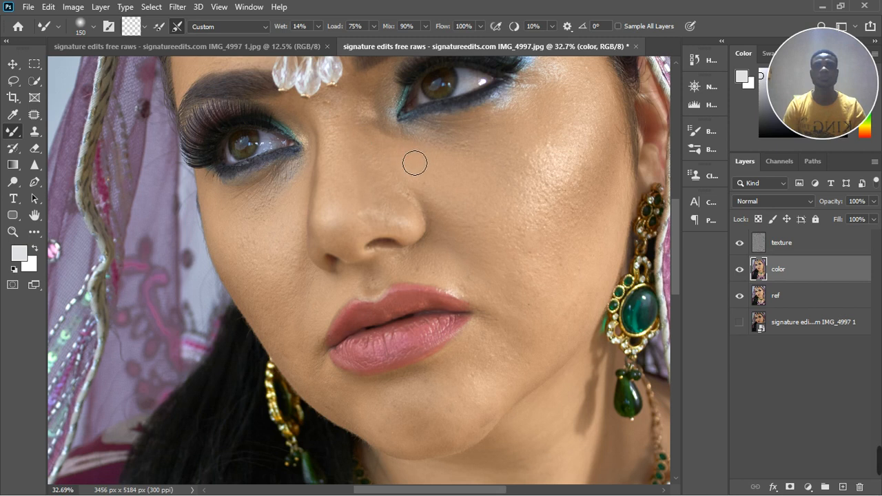
Step: Set the Mixer Brush size to 200 and smooth the outer cheek tones along the ear and earring
scroll(413, 161, "down", 1)
key("bracketright")
key("bracketright")
key("bracketright")
key("bracketright")
key("bracketright")
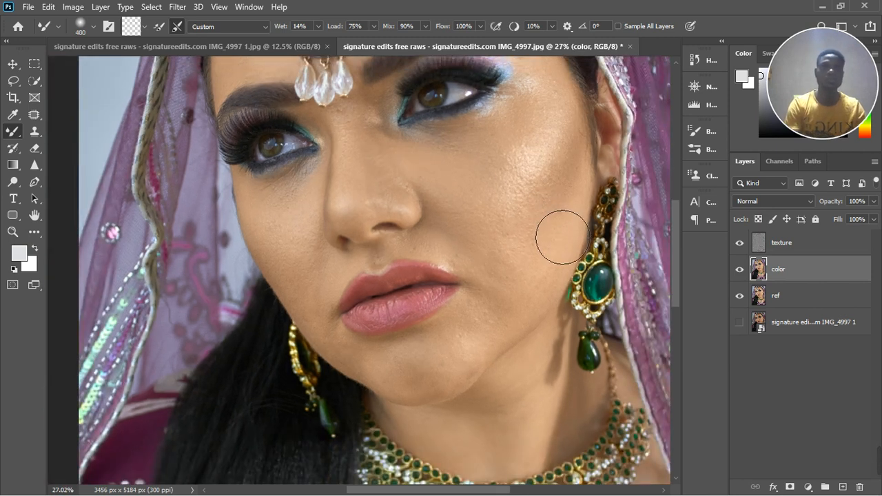
key("bracketleft")
key("bracketleft")
key("bracketleft")
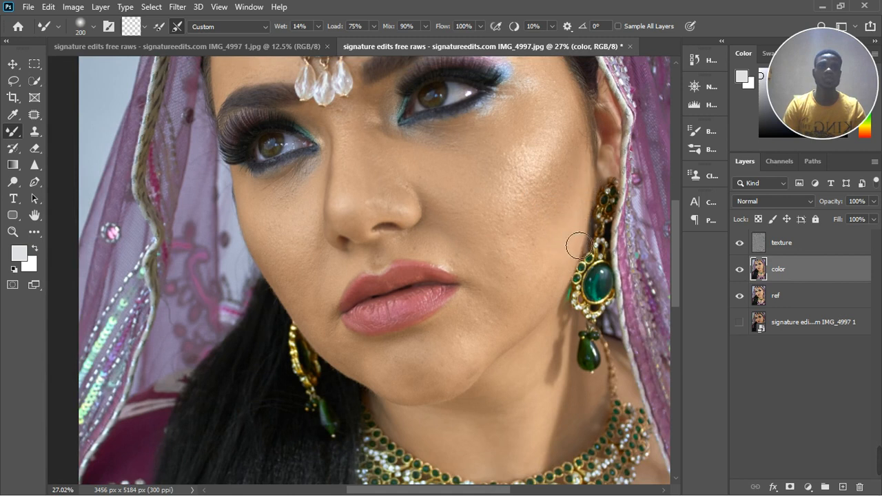
left_click_drag(583, 173, 561, 239)
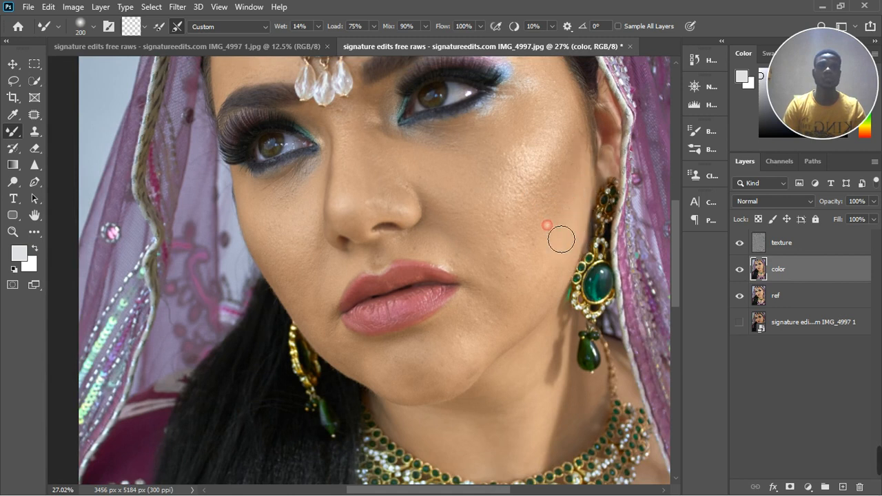
mouse_move(591, 147)
left_mouse_down()
mouse_move(586, 195)
mouse_move(590, 171)
left_mouse_up()
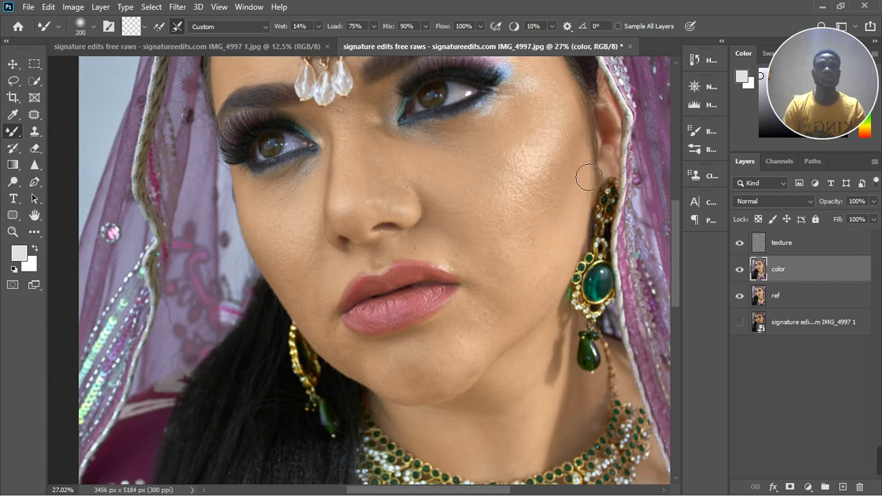
Step: Blend the tones of the highlighted cheek down to the area beside the corner of the mouth with the Mixer Brush
mouse_move(531, 261)
left_mouse_down()
mouse_move(554, 247)
mouse_move(519, 198)
left_mouse_up()
left_click_drag(524, 161, 513, 191)
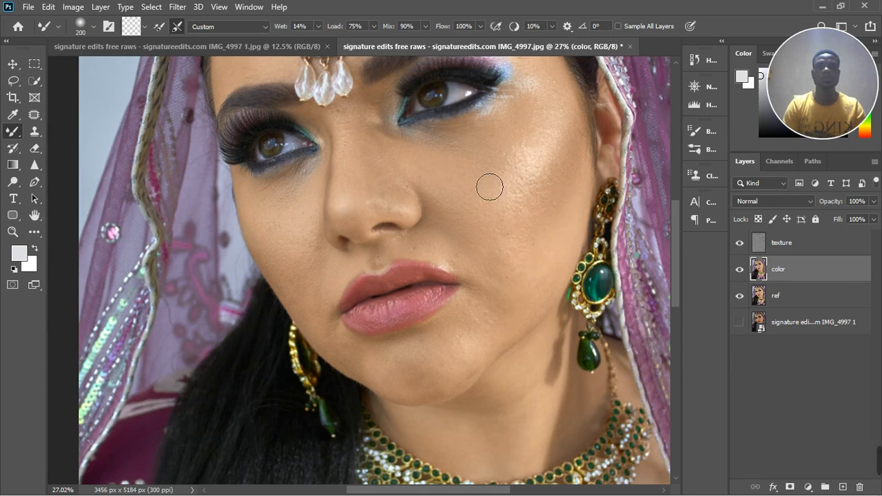
mouse_move(505, 142)
left_mouse_down()
mouse_move(536, 135)
mouse_move(485, 161)
left_mouse_up()
mouse_move(524, 133)
left_mouse_down()
mouse_move(526, 149)
mouse_move(538, 151)
mouse_move(499, 193)
mouse_move(525, 215)
left_mouse_up()
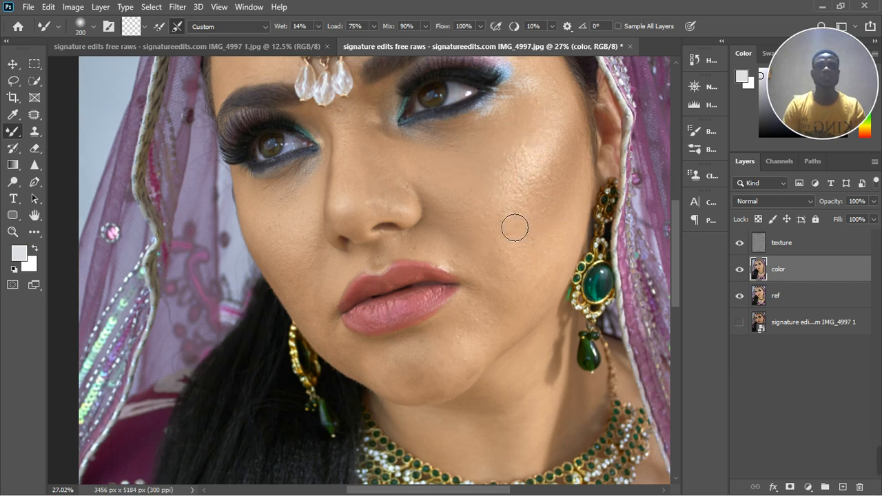
left_click_drag(472, 240, 521, 296)
left_click_drag(462, 261, 486, 283)
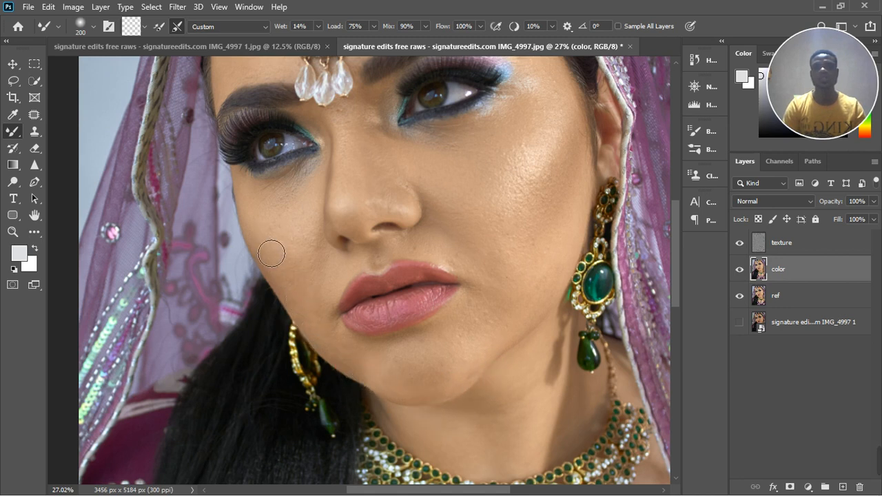
Step: Smooth the lower cheek and jawline beside the large green earring on the color layer with the size 200 Mixer Brush
scroll(280, 259, "up", 3)
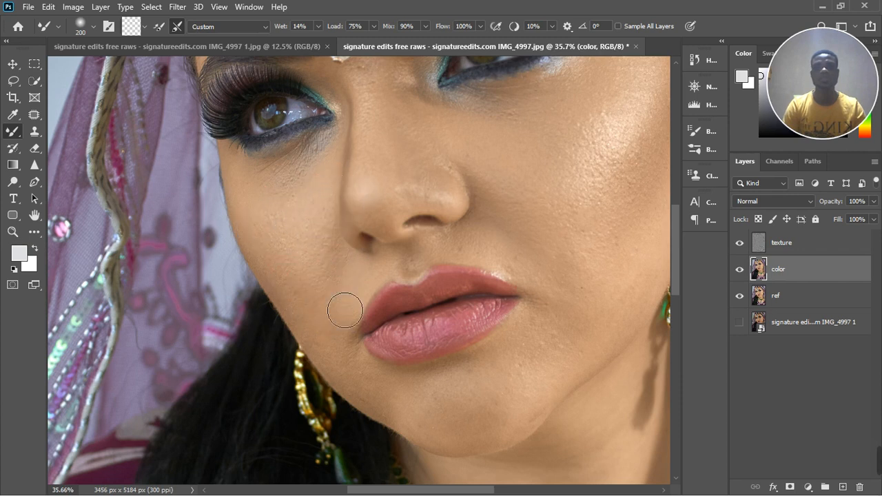
scroll(410, 246, "down", 4)
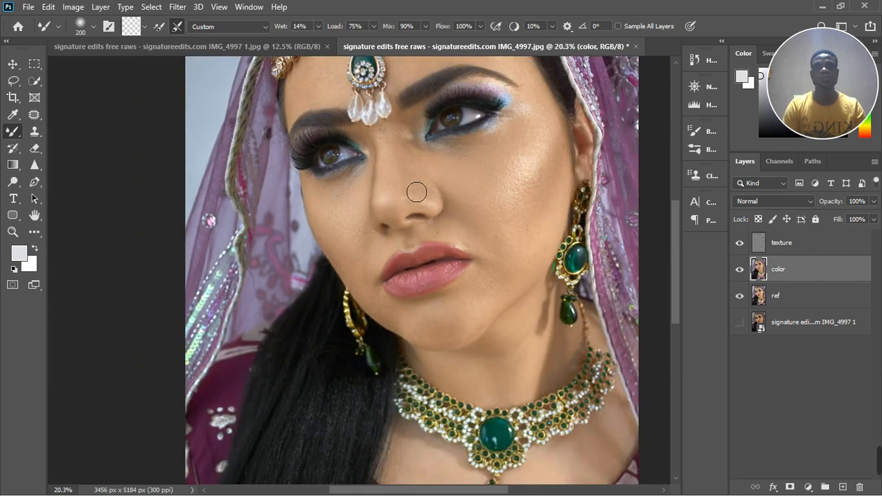
scroll(416, 192, "down", 3)
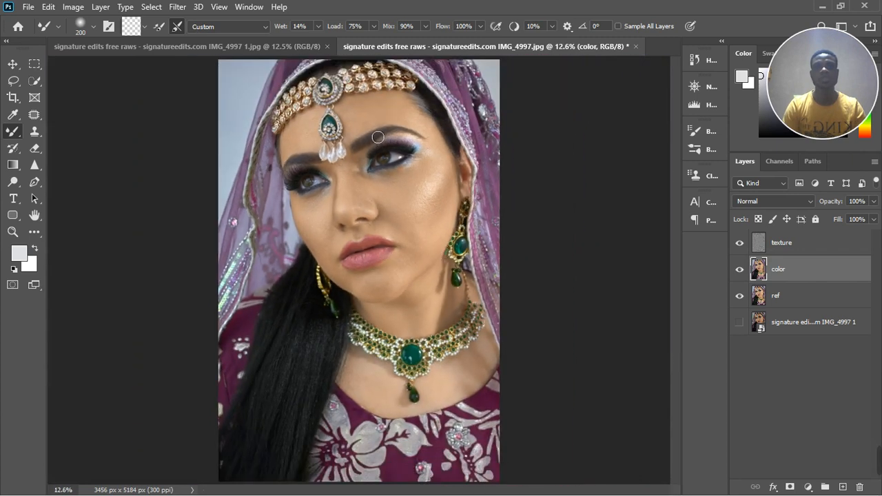
scroll(378, 137, "up", 5)
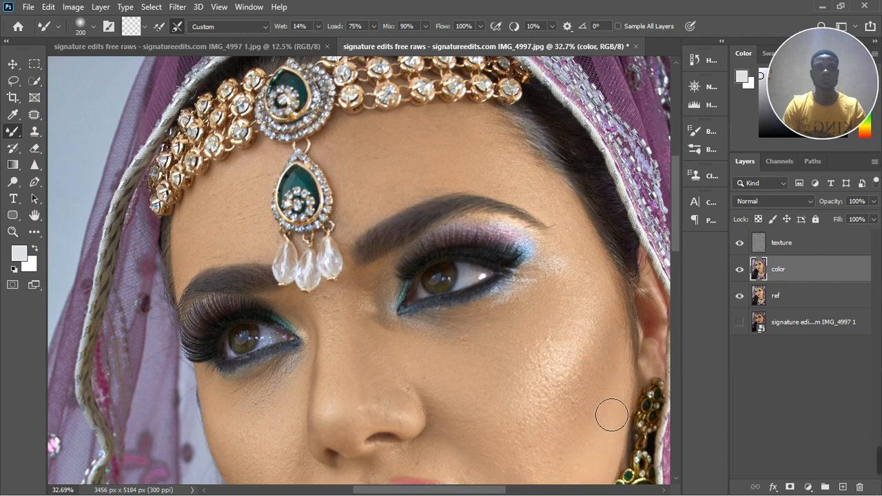
scroll(575, 346, "down", 4)
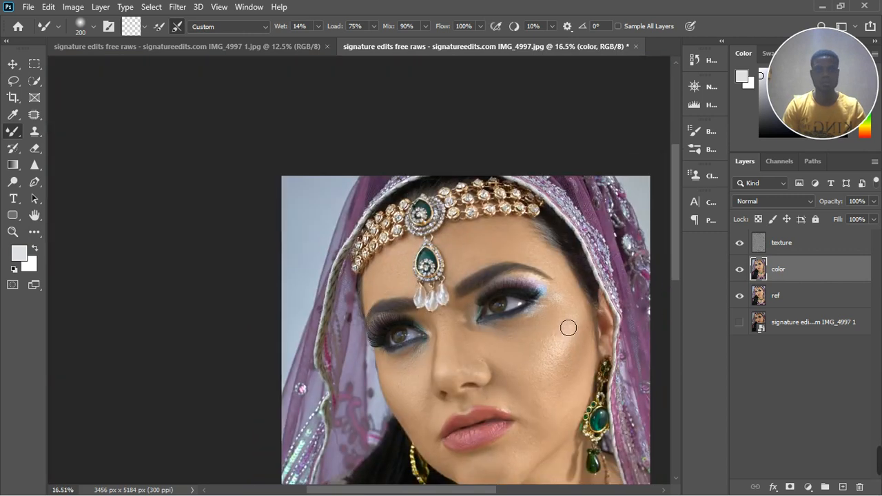
scroll(571, 415, "up", 2)
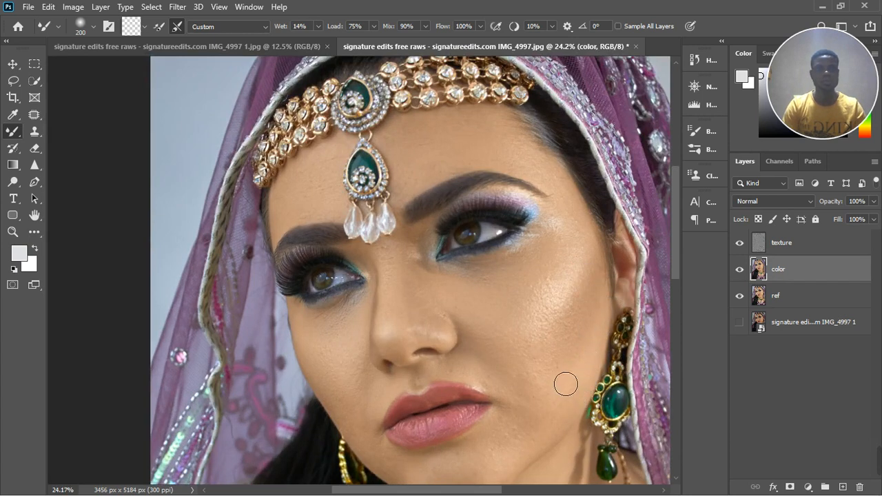
left_click_drag(579, 374, 539, 404)
left_click_drag(507, 380, 558, 416)
left_click_drag(516, 357, 568, 389)
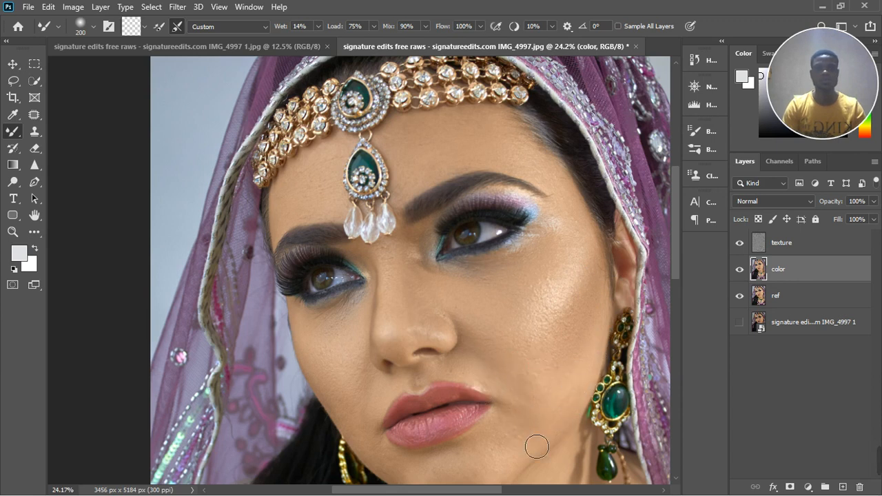
left_click_drag(582, 432, 539, 477)
left_click_drag(578, 422, 577, 425)
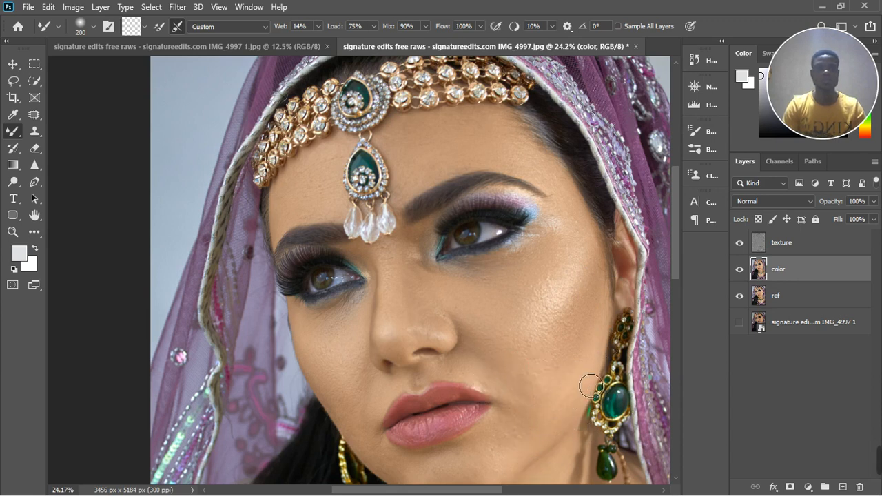
Step: Smooth the chest skin below the necklace and around its pendant, down to the dress neckline, with the Mixer Brush
scroll(575, 362, "down", 2)
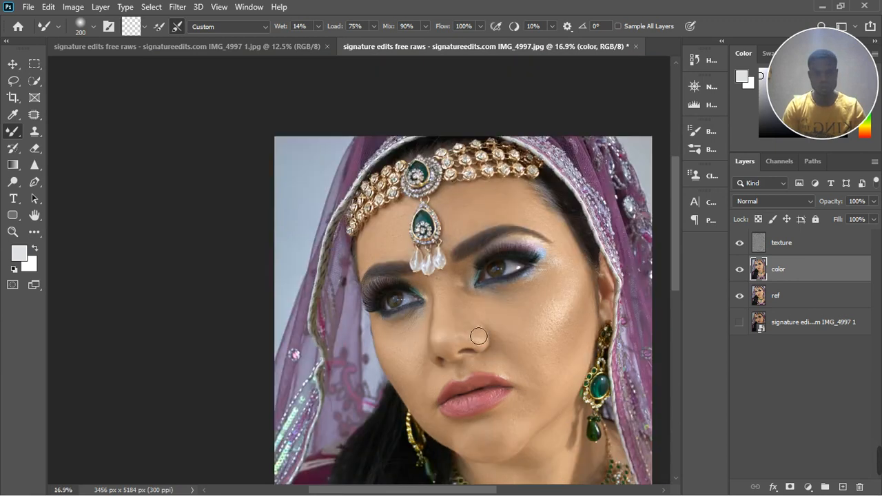
scroll(475, 318, "up", 3)
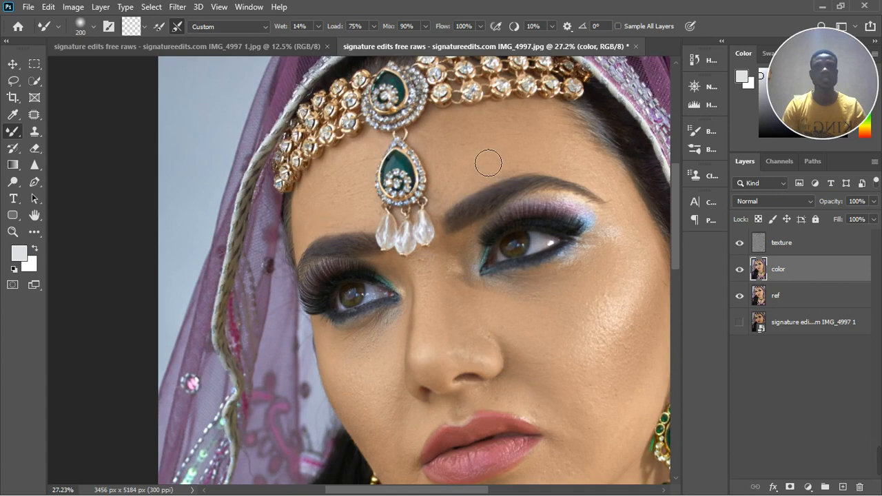
scroll(578, 166, "down", 3)
scroll(577, 167, "down", 2)
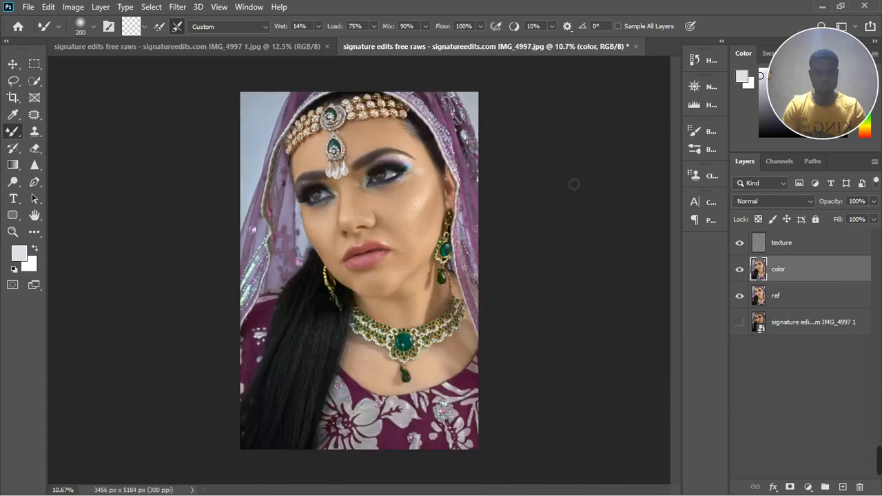
scroll(408, 399, "up", 6)
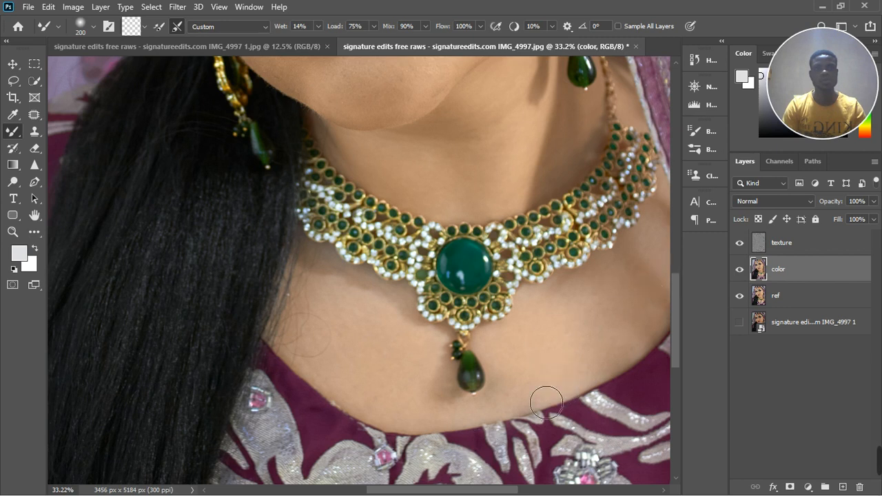
mouse_move(497, 420)
left_mouse_down()
mouse_move(578, 373)
mouse_move(581, 393)
left_mouse_up()
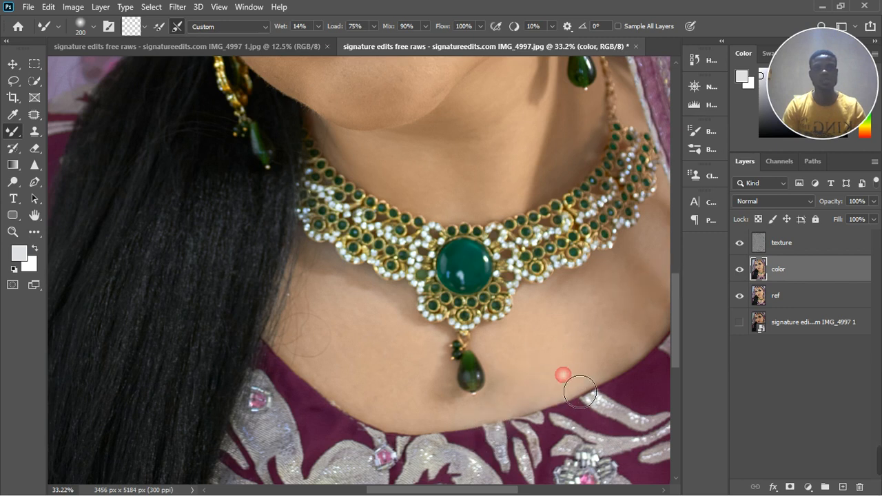
mouse_move(379, 415)
left_mouse_down()
mouse_move(393, 408)
mouse_move(418, 432)
left_mouse_up()
mouse_move(313, 351)
left_mouse_down()
mouse_move(409, 402)
mouse_move(483, 387)
left_mouse_up()
left_click_drag(389, 332, 469, 385)
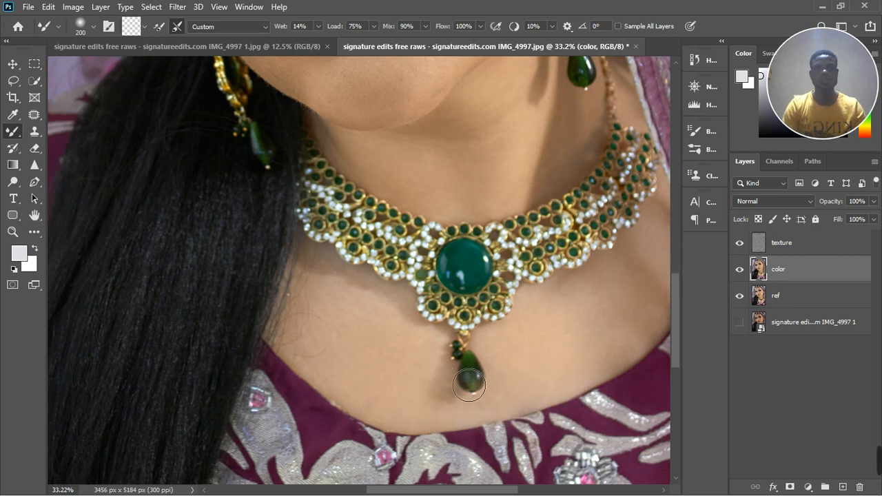
mouse_move(356, 350)
left_mouse_down()
mouse_move(412, 388)
mouse_move(412, 415)
left_mouse_up()
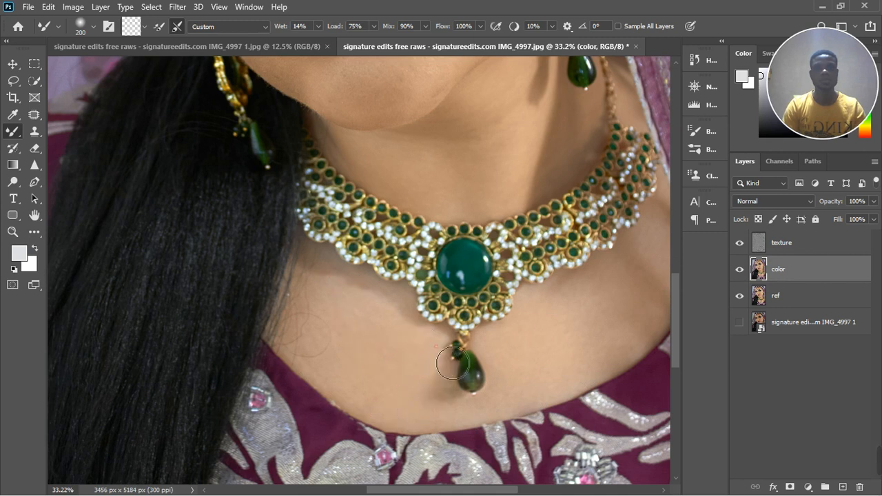
left_click_drag(454, 364, 420, 423)
mouse_move(420, 423)
left_mouse_down()
mouse_move(490, 427)
mouse_move(451, 428)
mouse_move(481, 426)
left_mouse_up()
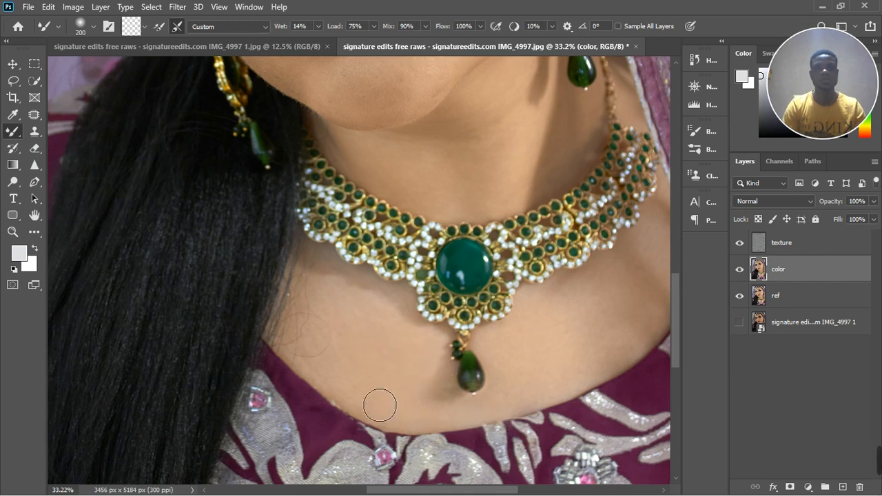
Step: Blend the neck skin tones between the chin and the necklace on the color layer with the Mixer Brush
left_click_drag(486, 197, 495, 210)
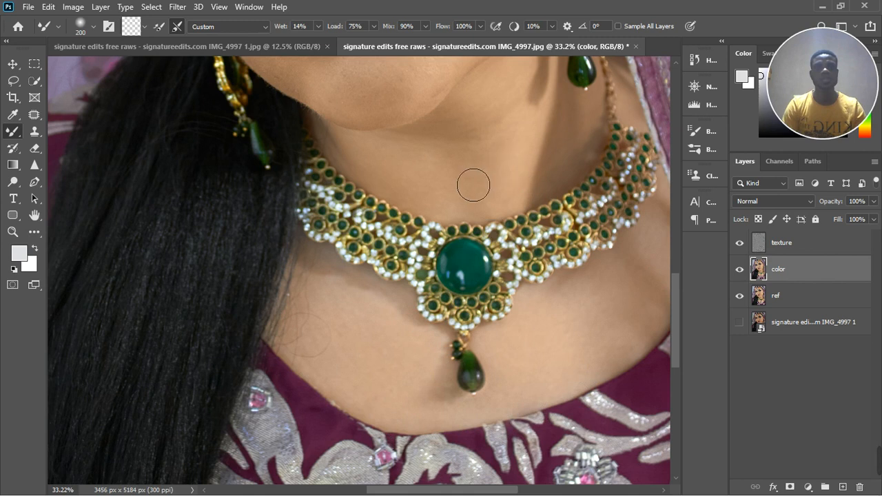
scroll(514, 203, "up", 1)
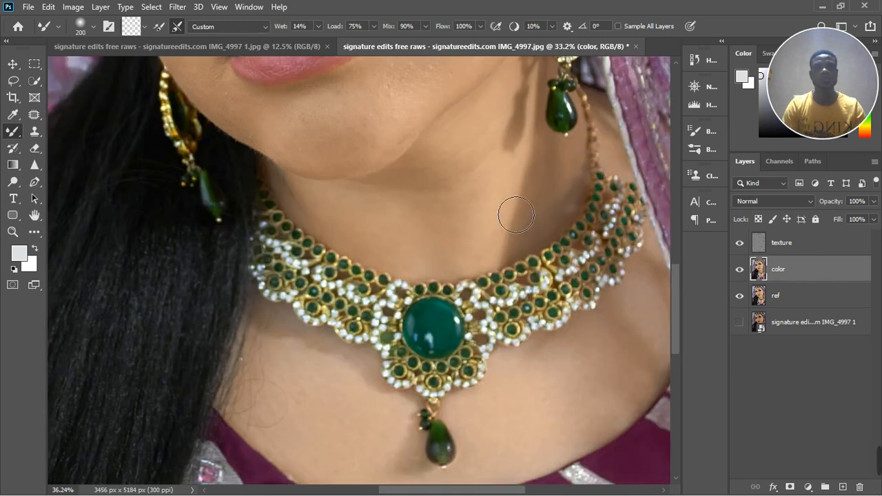
mouse_move(370, 234)
left_mouse_down()
mouse_move(422, 259)
mouse_move(351, 228)
mouse_move(399, 252)
mouse_move(331, 244)
mouse_move(409, 281)
mouse_move(310, 223)
mouse_move(405, 264)
left_mouse_up()
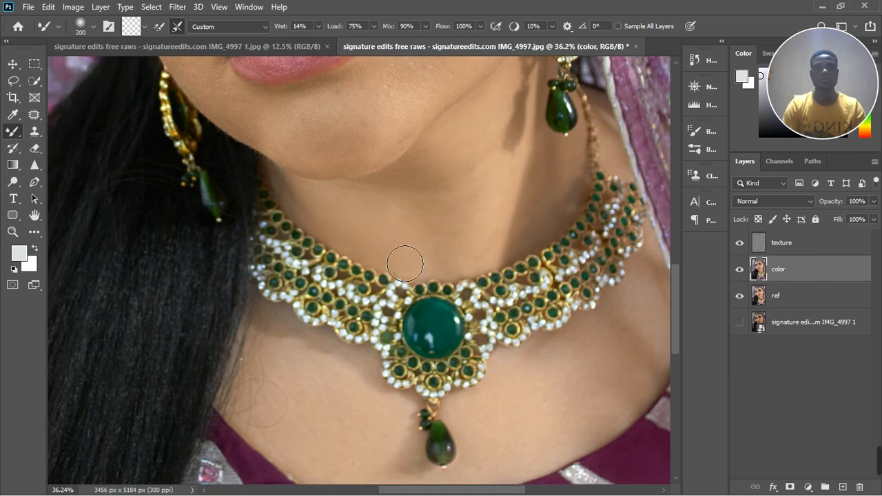
mouse_move(414, 219)
left_mouse_down()
mouse_move(433, 238)
mouse_move(462, 241)
mouse_move(449, 220)
mouse_move(392, 205)
mouse_move(397, 220)
mouse_move(419, 223)
mouse_move(418, 238)
mouse_move(530, 257)
left_mouse_up()
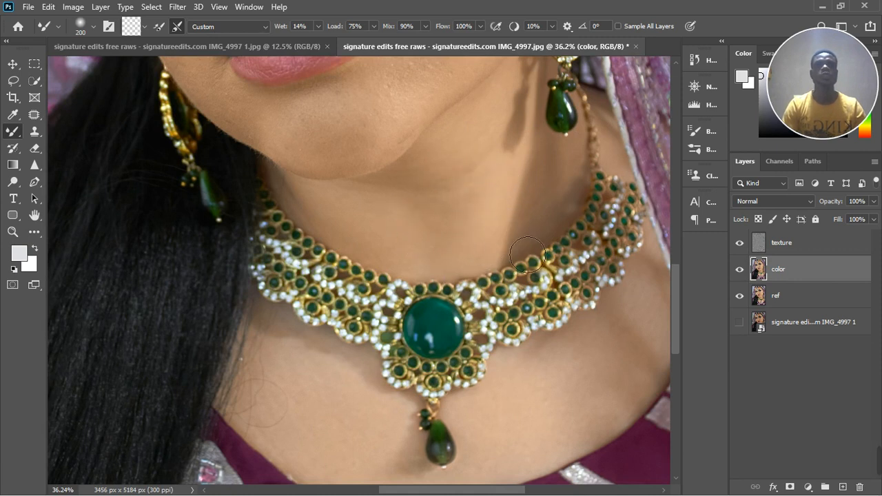
scroll(590, 291, "down", 3)
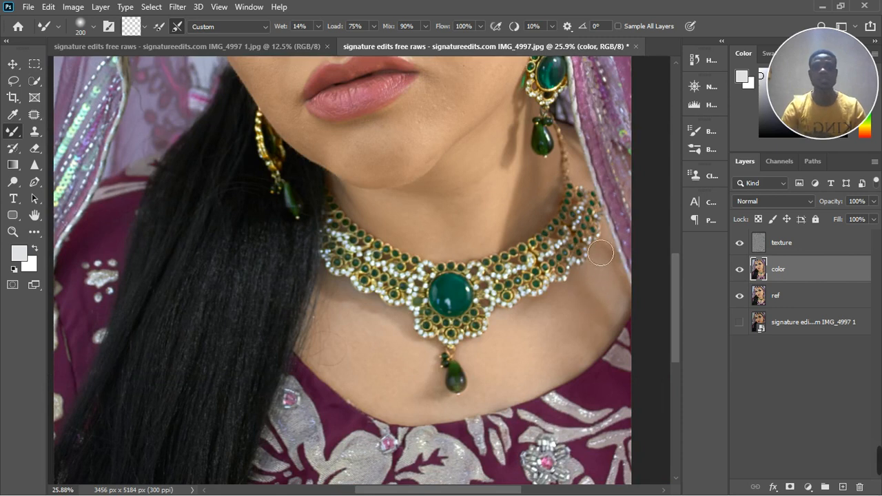
Step: Group the texture and color layers together and name the group "freq separation"
scroll(601, 254, "down", 4)
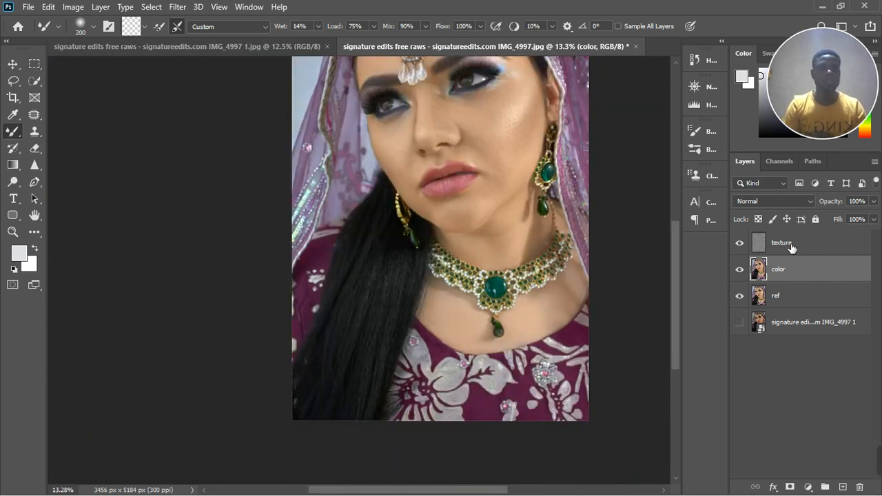
left_click(809, 249, "shift")
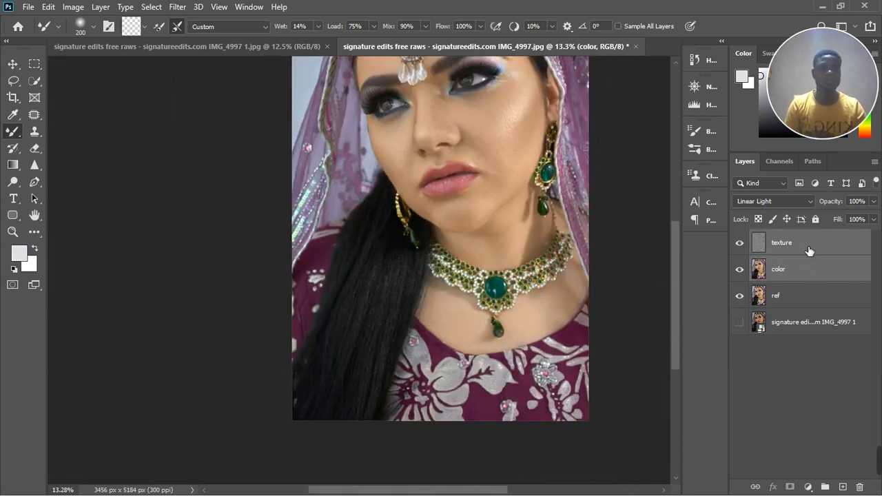
left_click(825, 487)
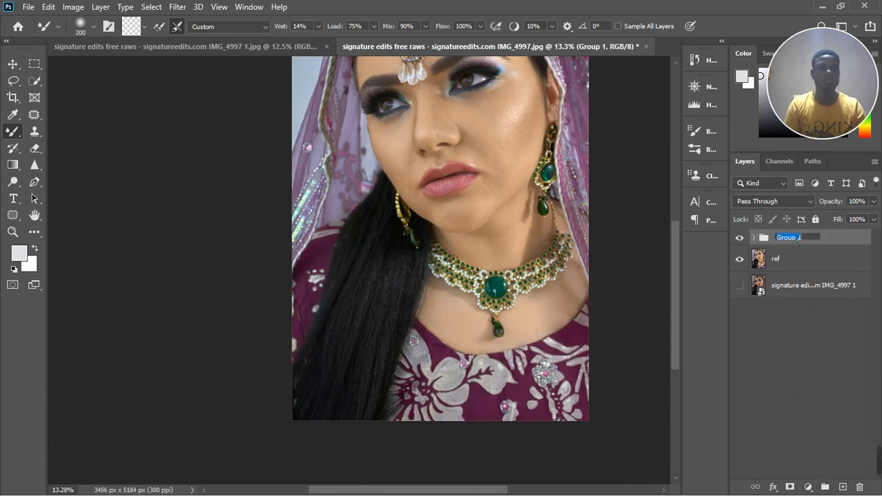
type("freq sepa")
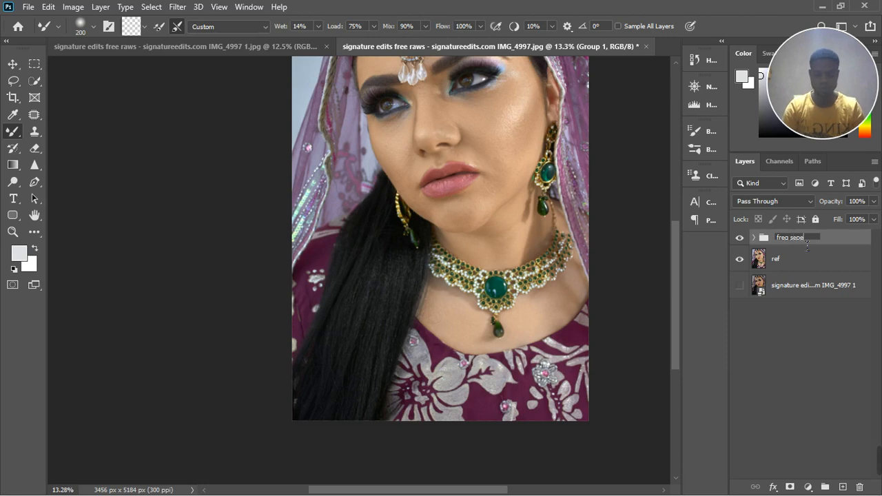
type("ration")
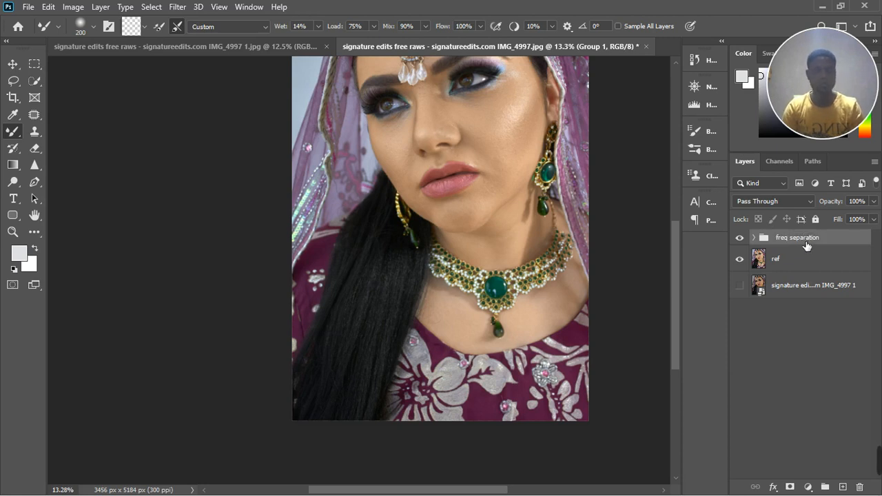
key("Return")
Step: Compare the portrait with and without the freq separation group, both in full and closer on the face
scroll(467, 302, "down", 2)
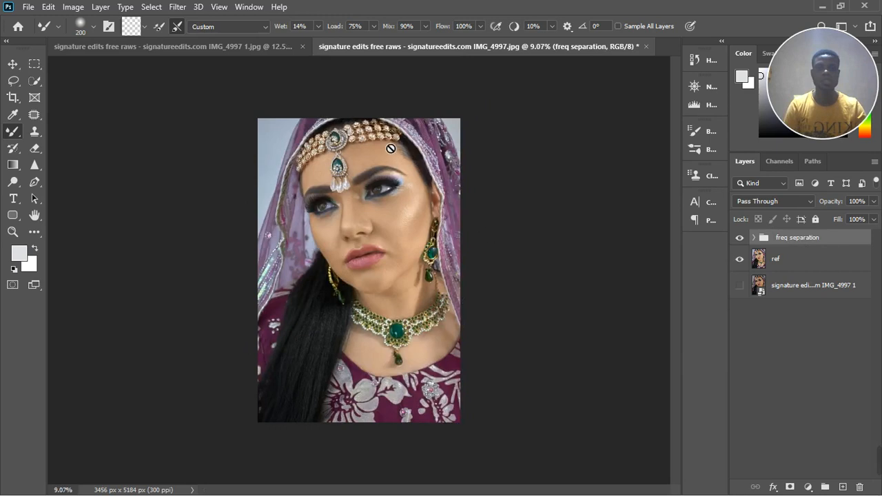
scroll(390, 148, "up", 1)
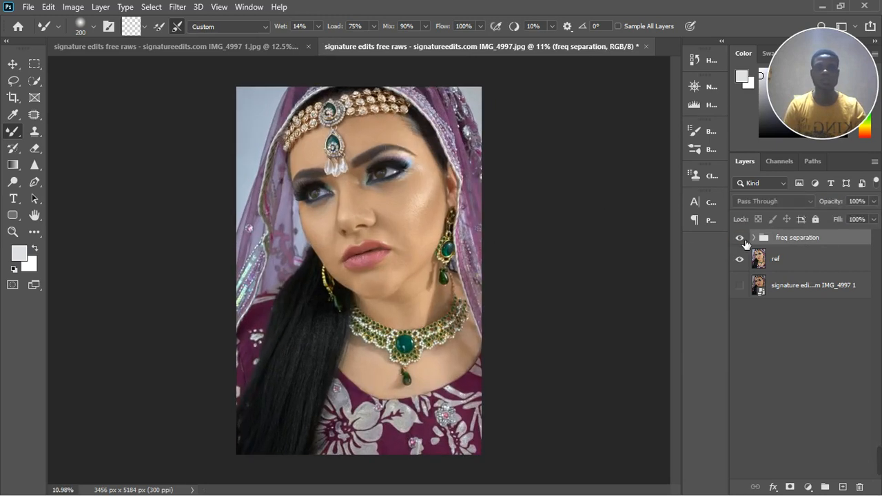
left_click(740, 238)
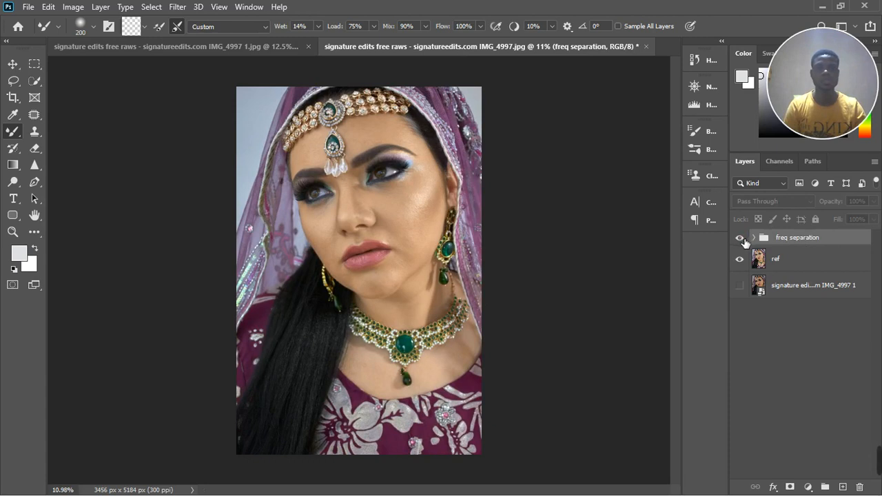
left_click(743, 239)
scroll(372, 157, "up", 3)
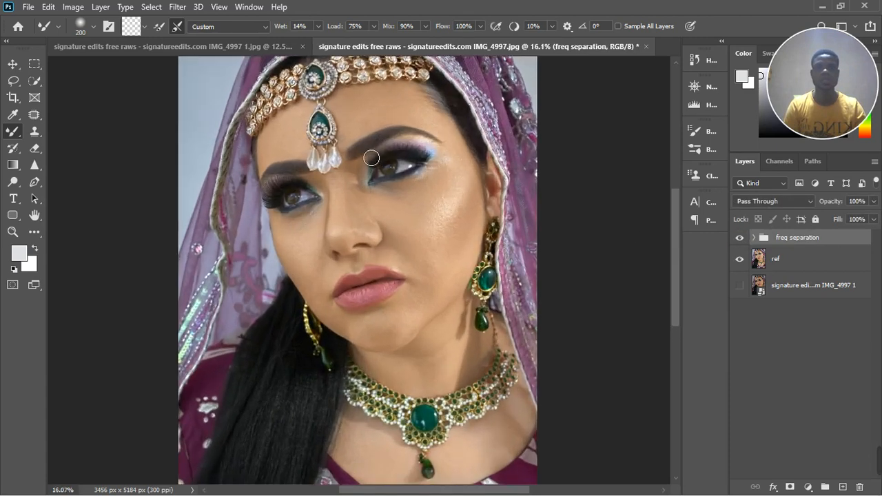
left_click(742, 240)
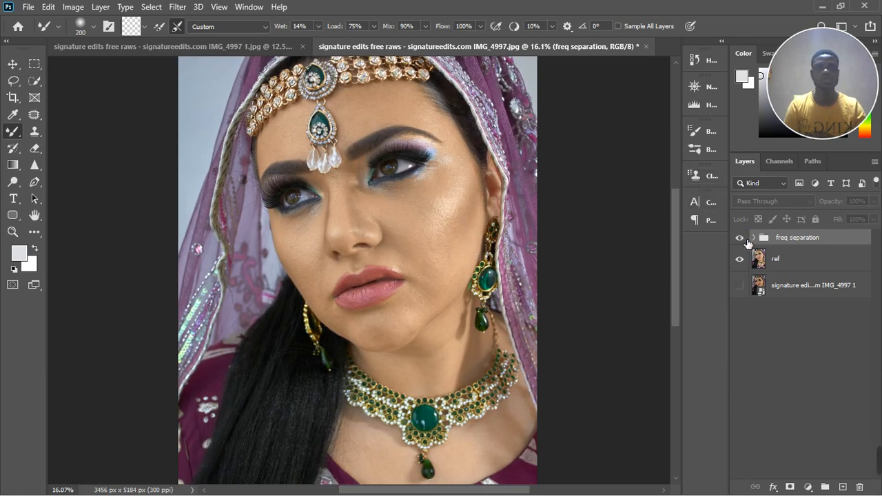
left_click(747, 240)
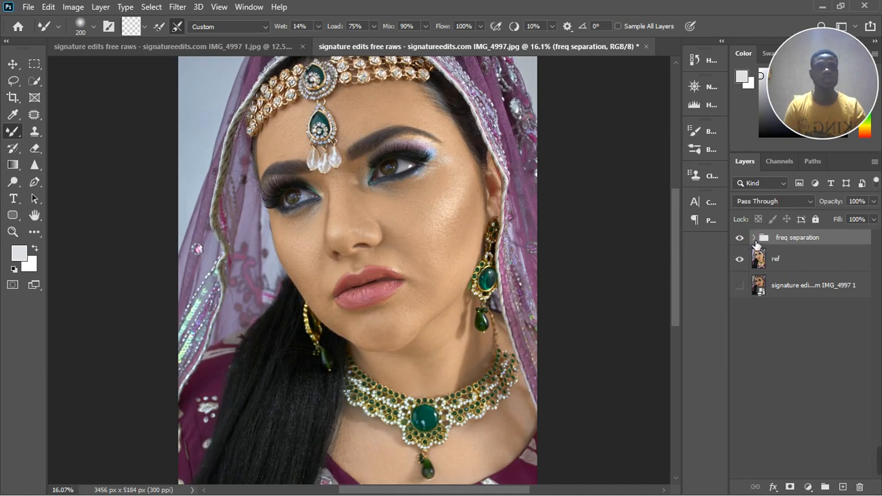
Step: Clone clean skin over the rough texture on the side of the nose on the texture layer, using a size 90 Clone Stamp
left_click(754, 238)
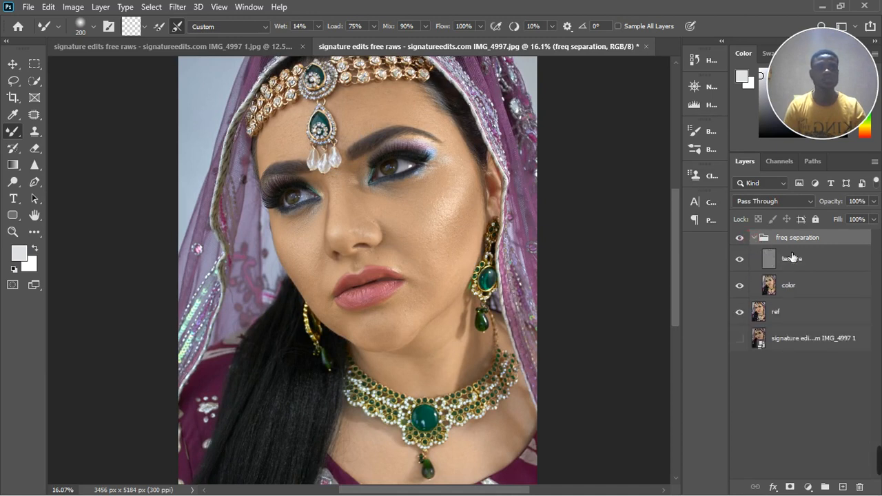
left_click(796, 259)
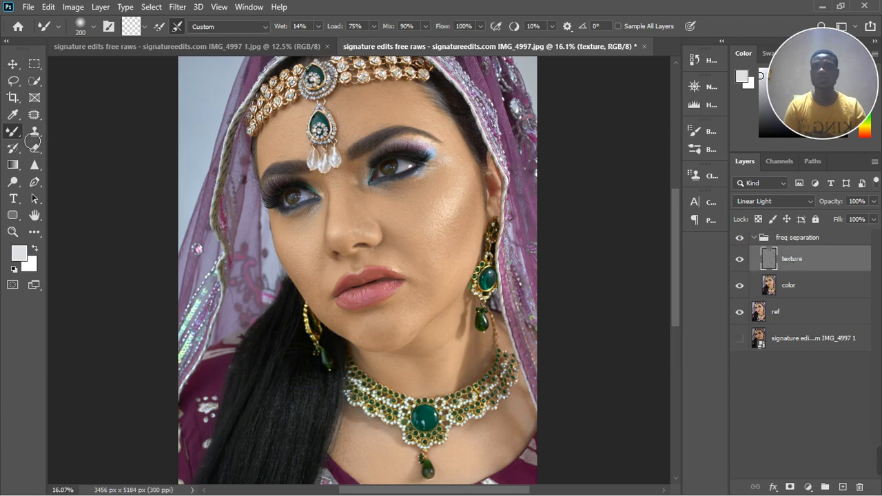
left_click(41, 137)
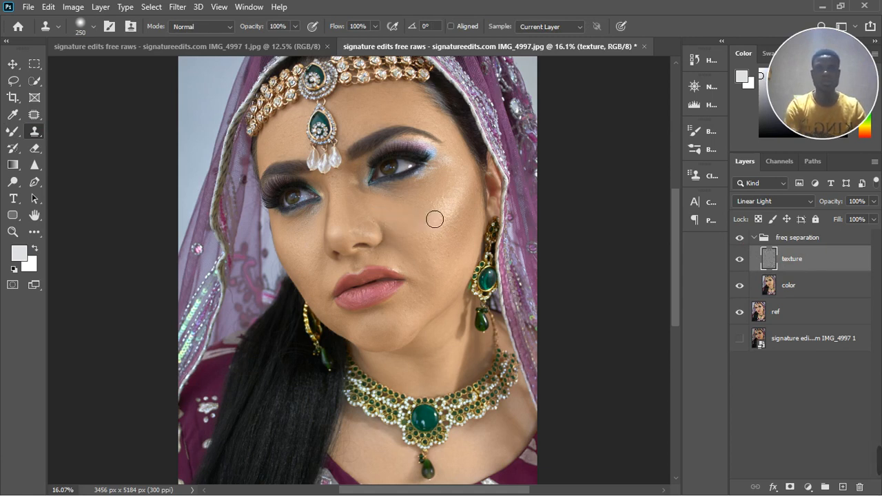
scroll(361, 234, "up", 6)
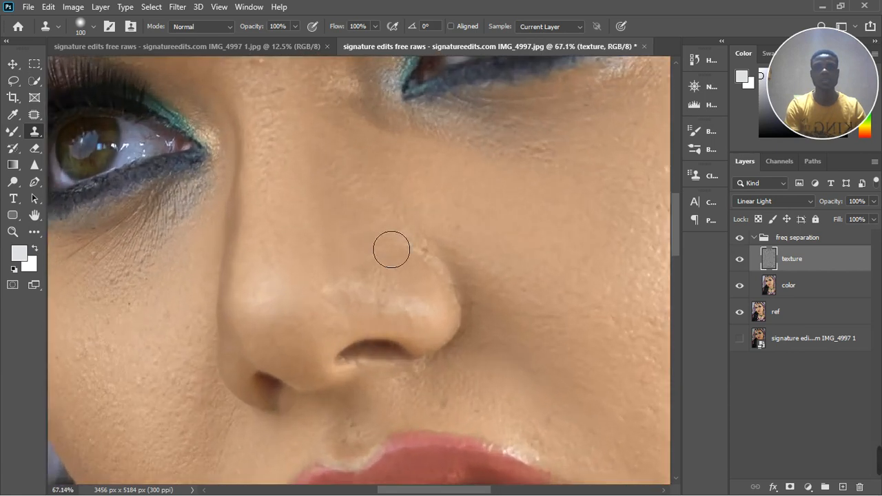
key("bracketleft")
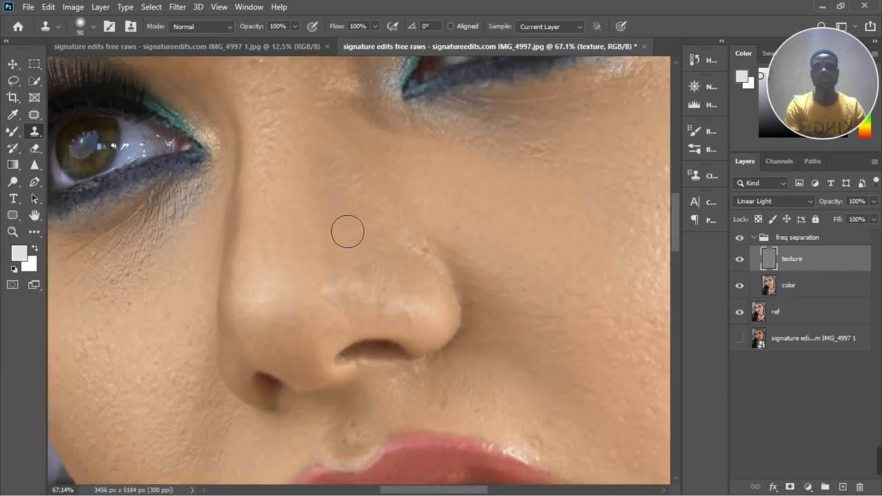
left_click(361, 174, "alt")
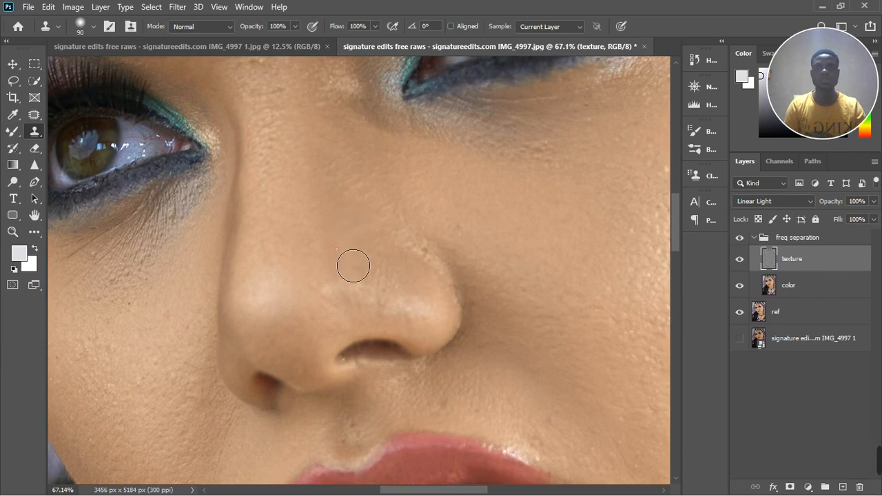
mouse_move(377, 277)
left_mouse_down()
mouse_move(400, 280)
mouse_move(359, 278)
mouse_move(347, 217)
mouse_move(388, 249)
mouse_move(400, 280)
mouse_move(450, 294)
mouse_move(430, 301)
mouse_move(402, 289)
mouse_move(371, 277)
left_mouse_up()
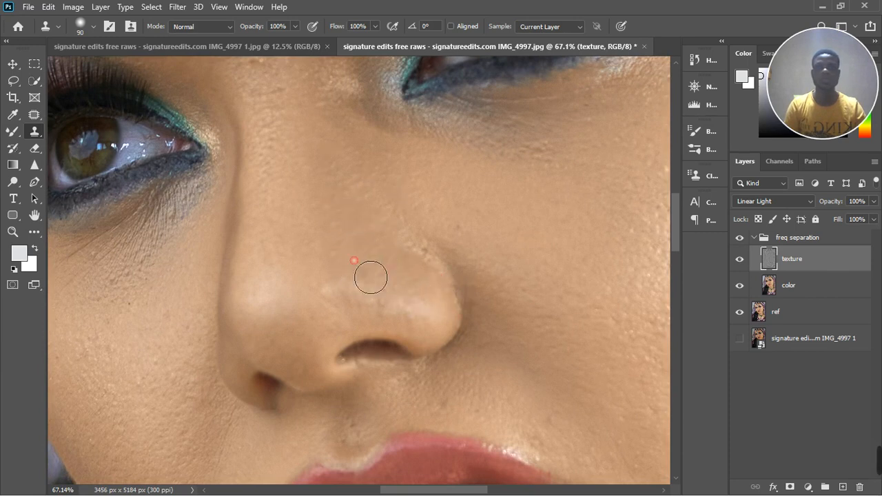
left_click(341, 211)
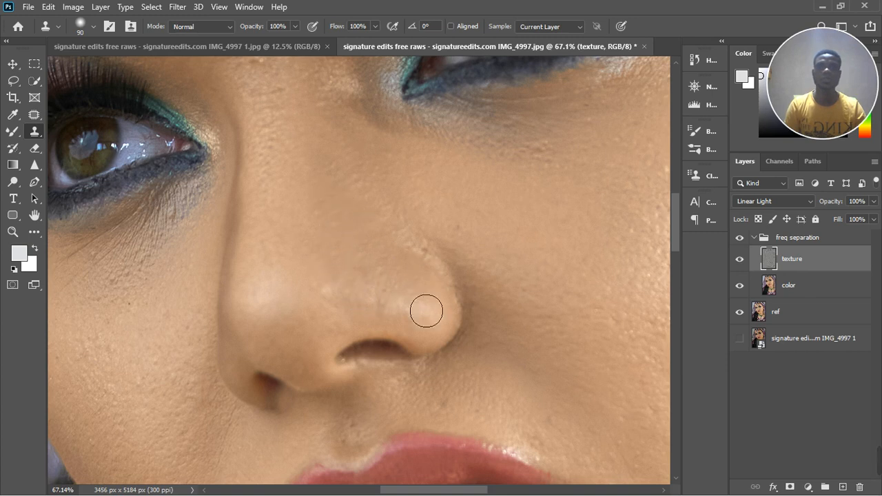
Step: Even out the skin texture across the nose tip and above the nostril with the Clone Stamp, resampling nearby clean skin
left_click(335, 308)
left_click(299, 297, "alt")
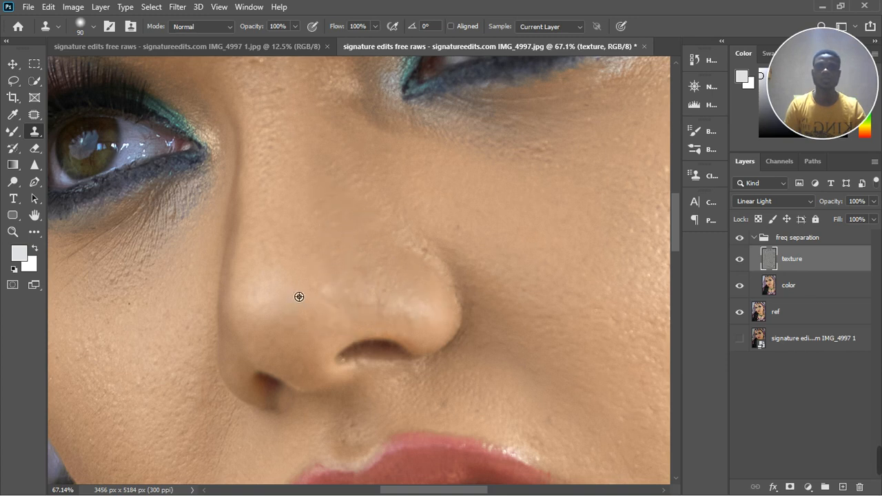
left_click(389, 301)
left_click(406, 302)
left_click(442, 316, "alt")
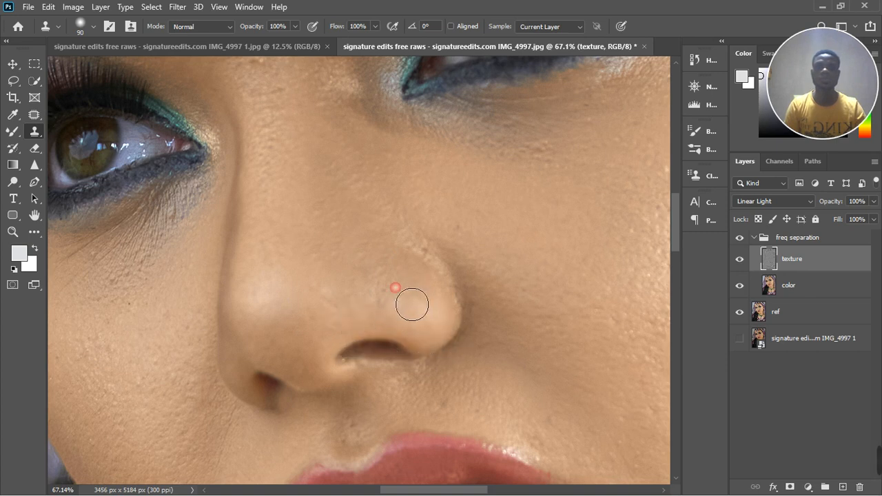
left_click(355, 274)
Step: Clone smooth texture over the lines on the upper nose bridge between the eyes, below the hanging forehead jewels
scroll(360, 277, "down", 4)
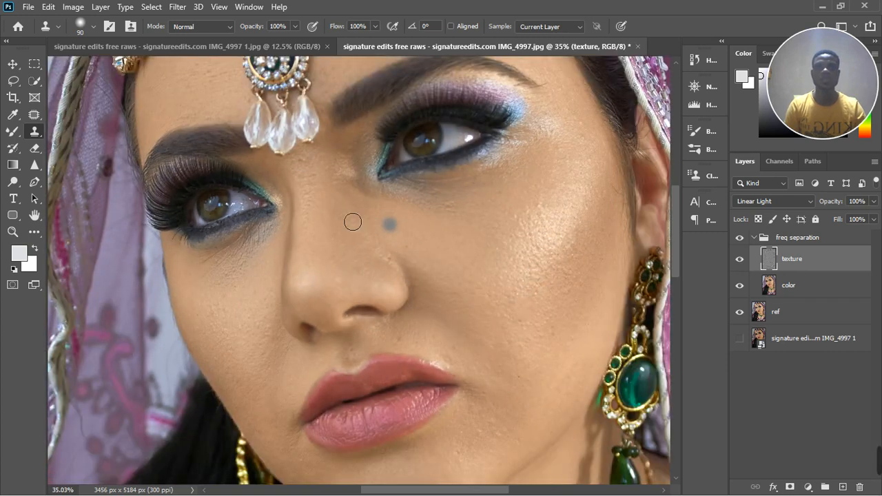
scroll(344, 197, "up", 3)
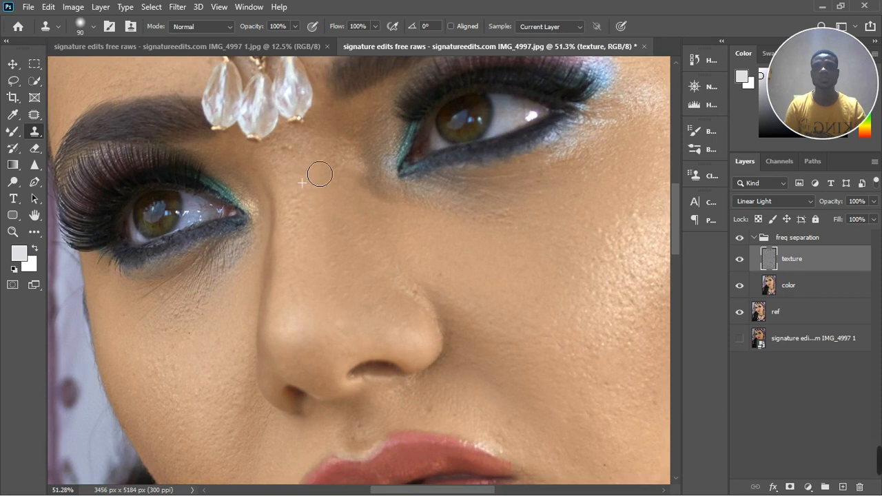
mouse_move(303, 165)
left_mouse_down()
mouse_move(316, 164)
mouse_move(278, 169)
left_mouse_up()
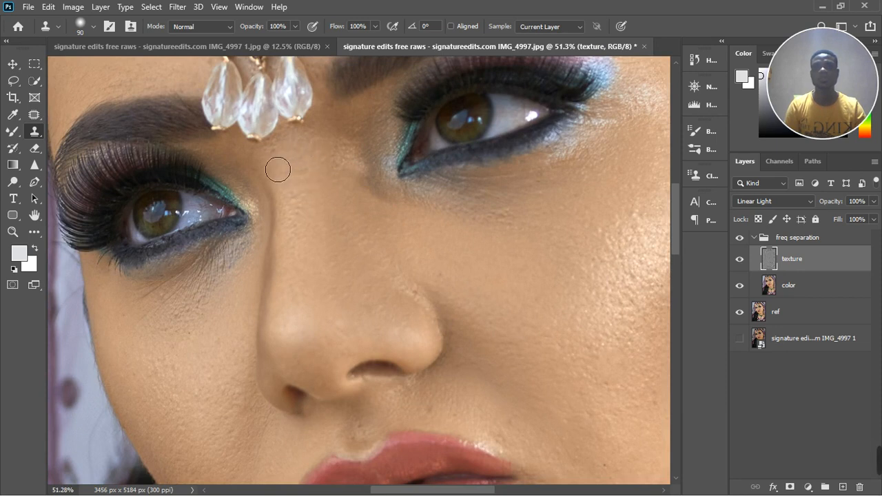
mouse_move(333, 195)
left_mouse_down()
mouse_move(303, 198)
mouse_move(291, 159)
mouse_move(314, 197)
left_mouse_up()
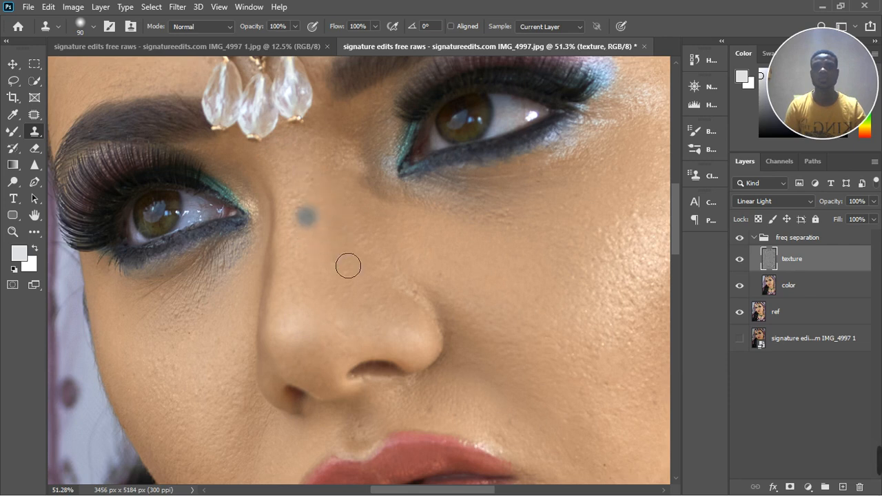
scroll(414, 248, "down", 2)
Step: Clone clean skin over the rough texture on the outer cheek beside the green earring with the size 90 Clone Stamp
scroll(378, 239, "down", 3)
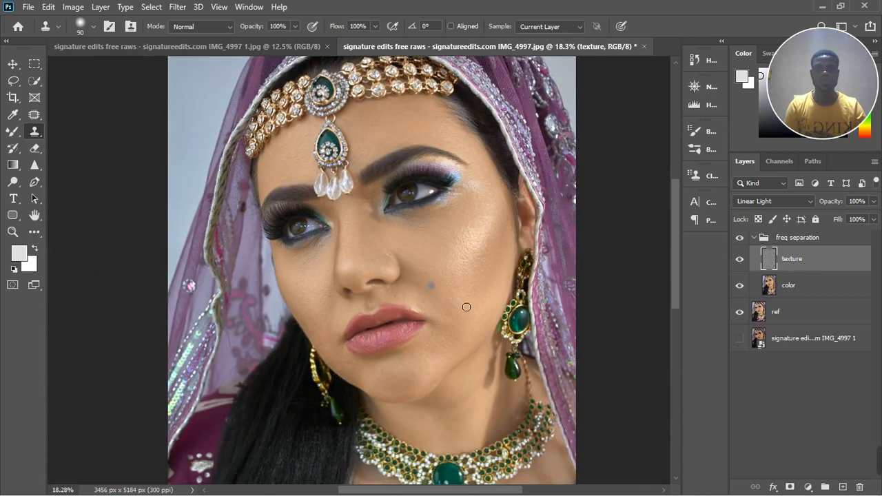
scroll(480, 328, "up", 2)
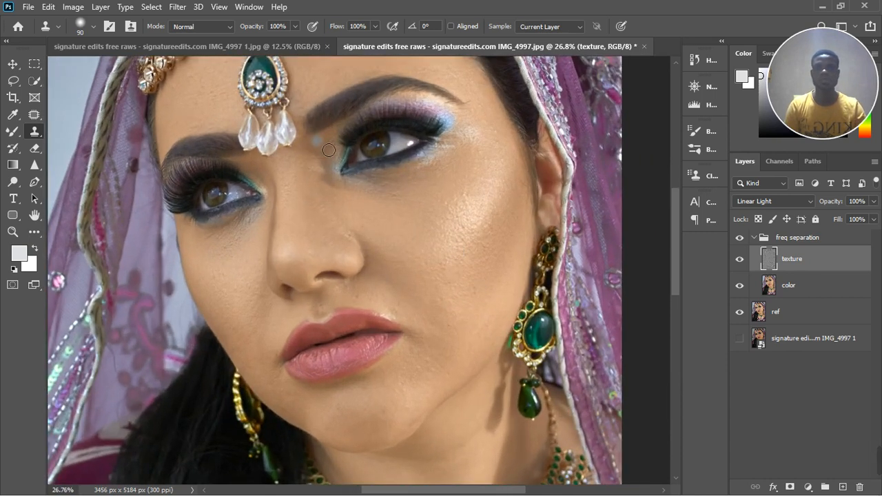
scroll(414, 248, "down", 2)
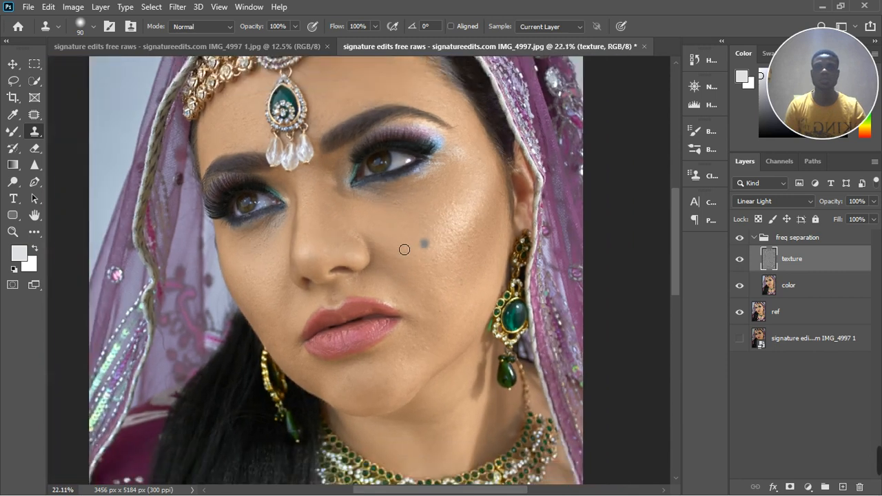
scroll(404, 251, "down", 1)
scroll(453, 236, "up", 3)
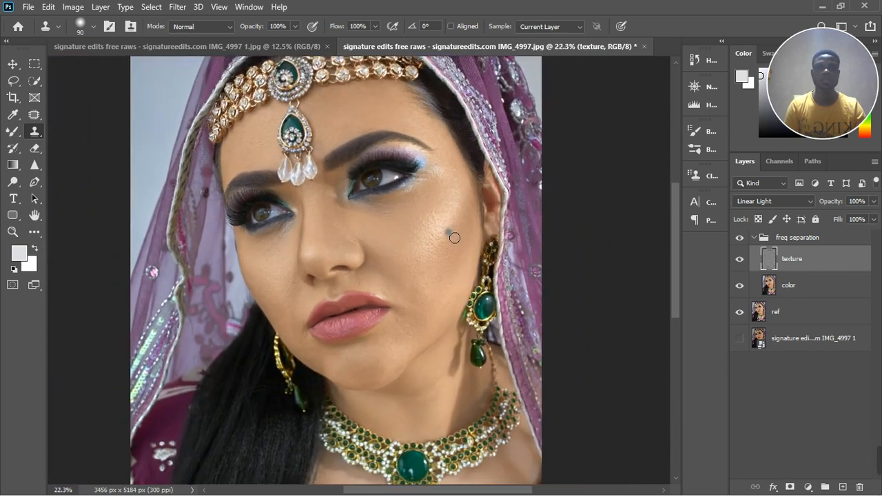
scroll(437, 256, "up", 2)
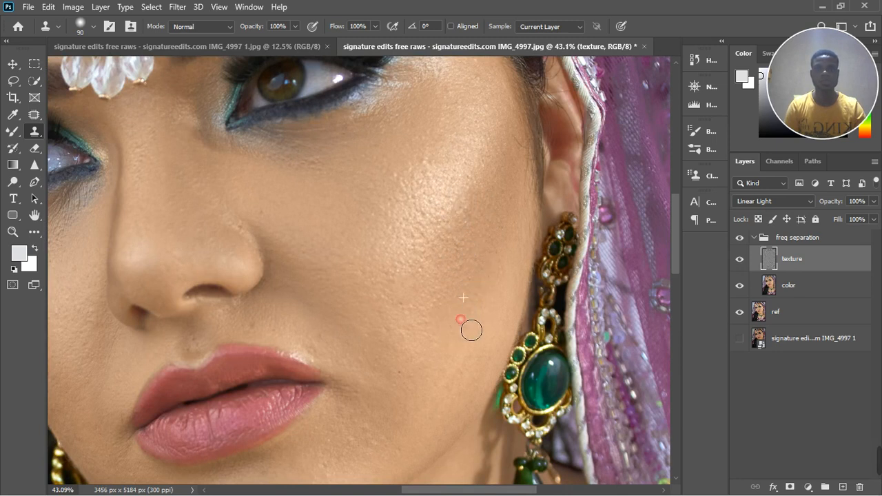
left_click(473, 365, "alt")
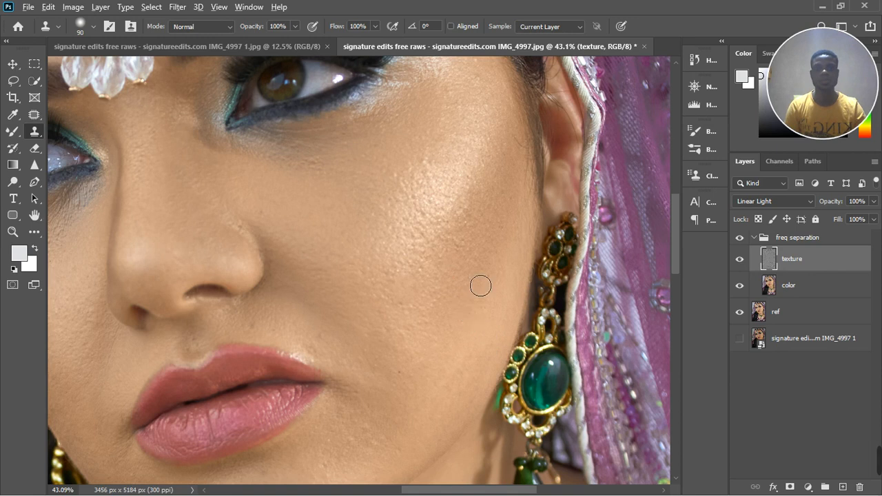
left_click(469, 210, "alt")
left_click(457, 216)
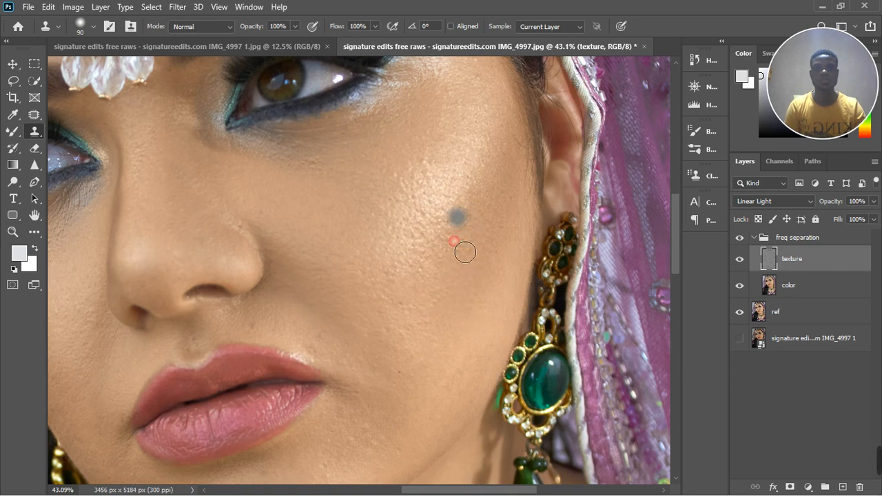
left_click(435, 226, "alt")
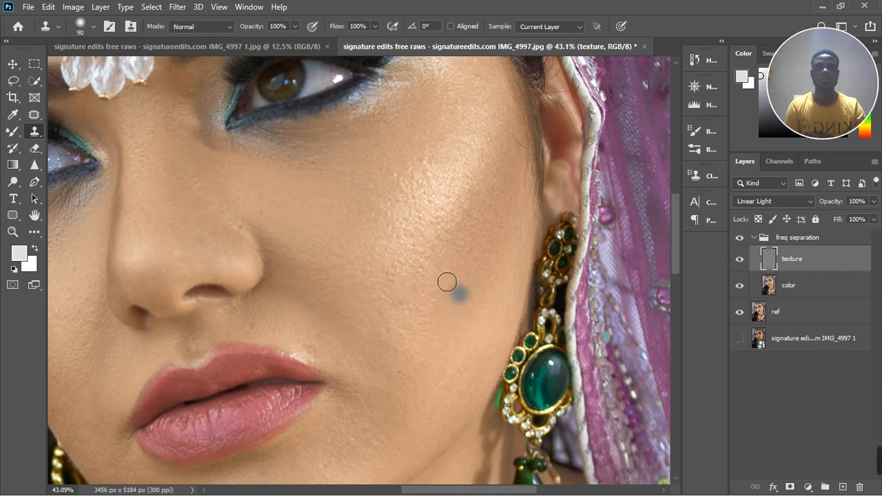
Step: Reduce the Clone Stamp to size 45 and even out the skin texture between the outer eye corner and the hairline
scroll(449, 285, "down", 2)
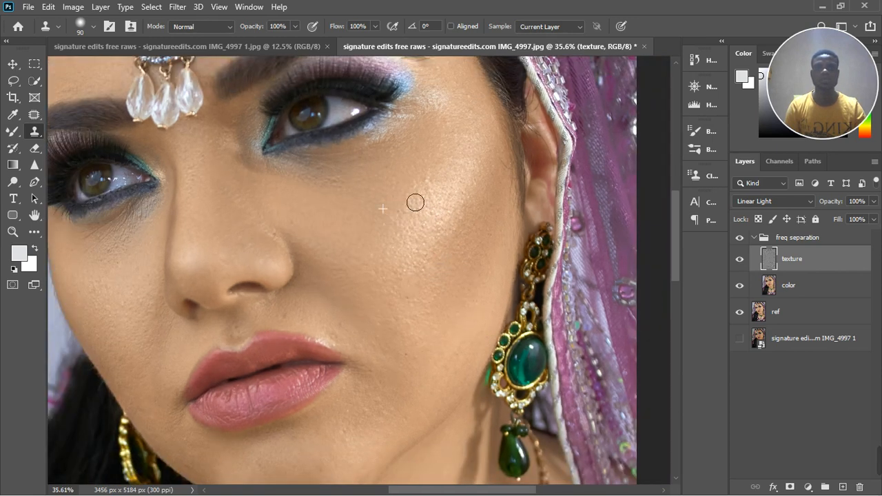
scroll(482, 108, "up", 4)
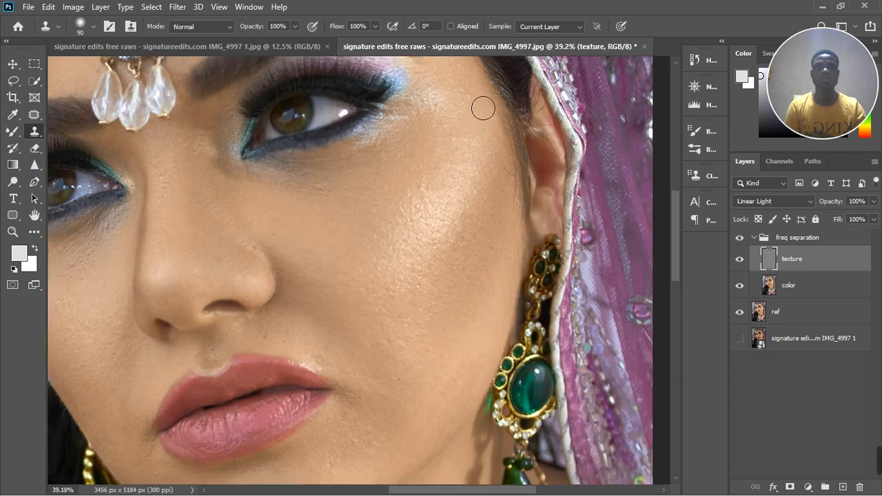
key("bracketleft")
key("bracketleft")
key("bracketleft")
key("bracketleft")
key("bracketleft")
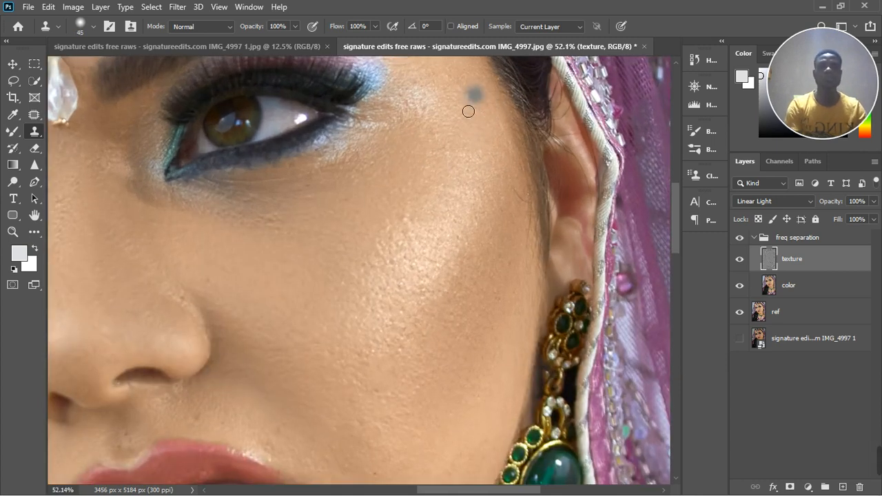
left_click_drag(470, 100, 461, 103)
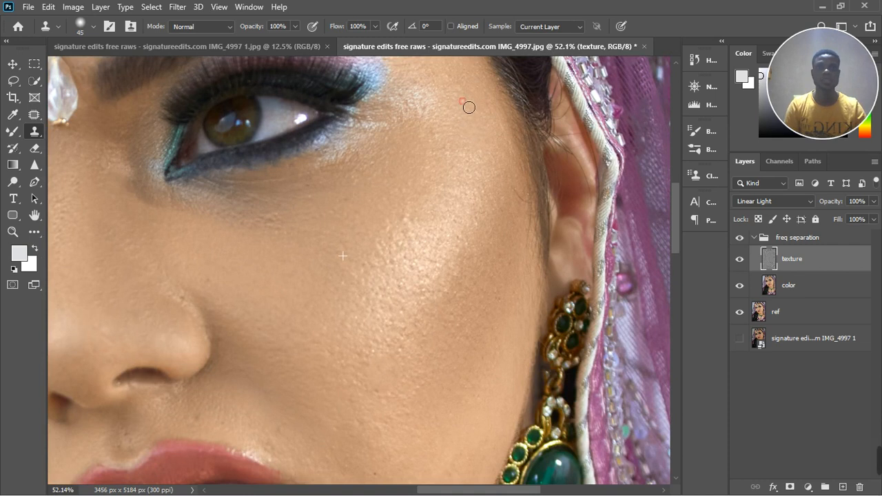
left_click_drag(430, 137, 440, 156)
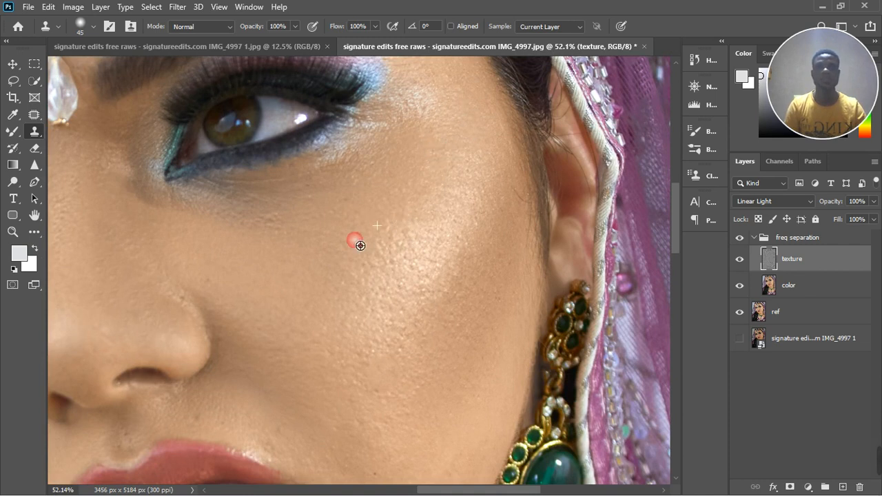
Step: Clone over the small texture marks on the side of the nose and on the skin below the mouth corner
scroll(435, 213, "down", 1)
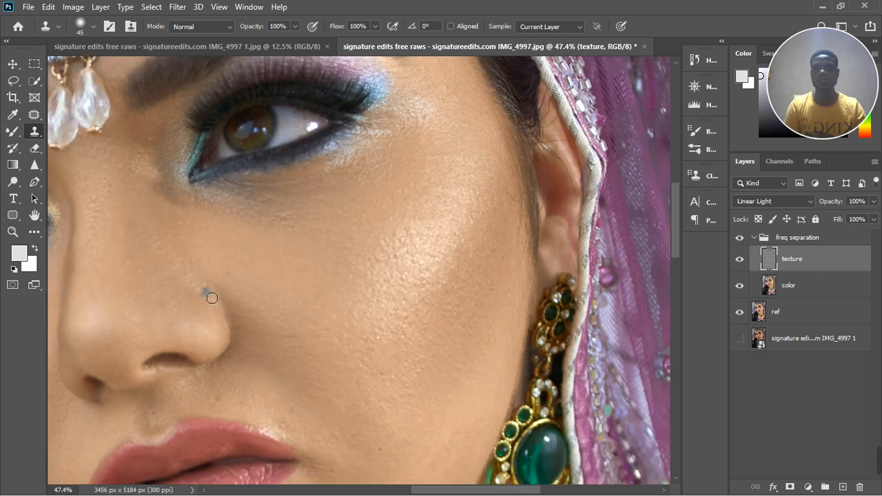
left_click(201, 288)
scroll(317, 262, "down", 3)
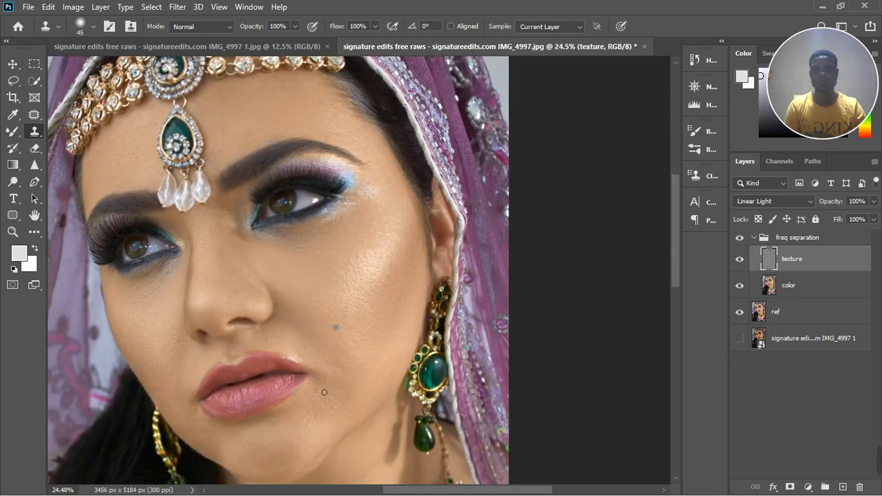
scroll(324, 392, "up", 3)
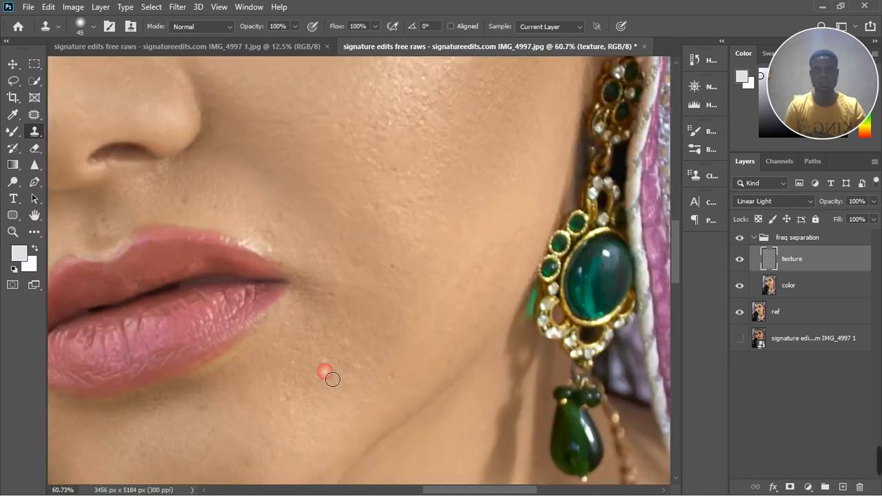
left_click(325, 372)
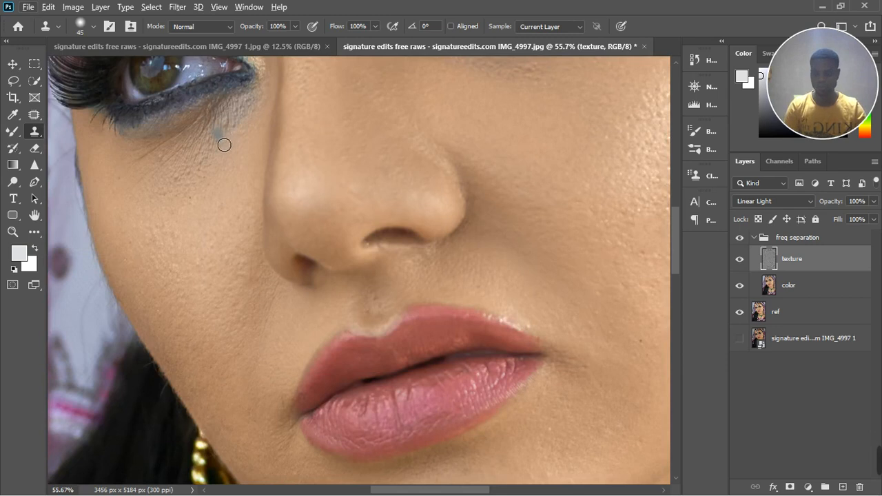
Step: Clone smoother skin over the fine lines under the eye on the far side of the face, resampling nearby skin
left_click(216, 145, "alt")
left_click_drag(226, 123, 224, 146)
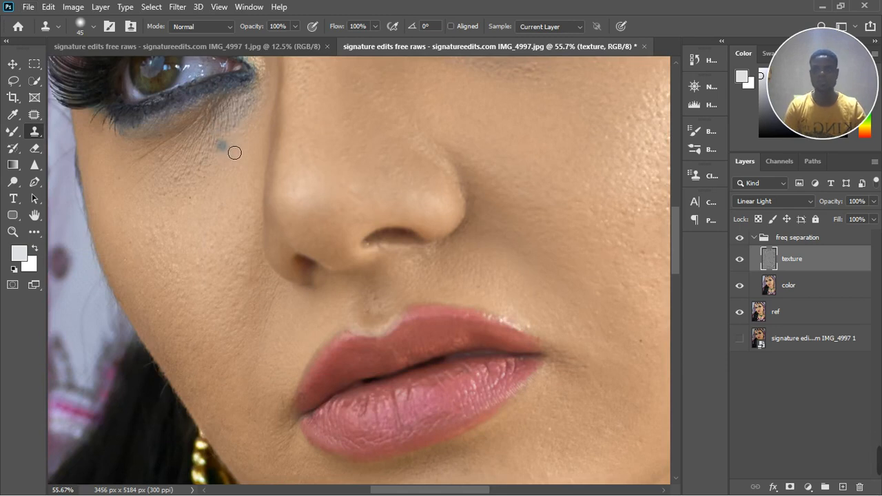
left_click(230, 126)
left_click(220, 146)
left_click(210, 168, "alt")
left_click(159, 170)
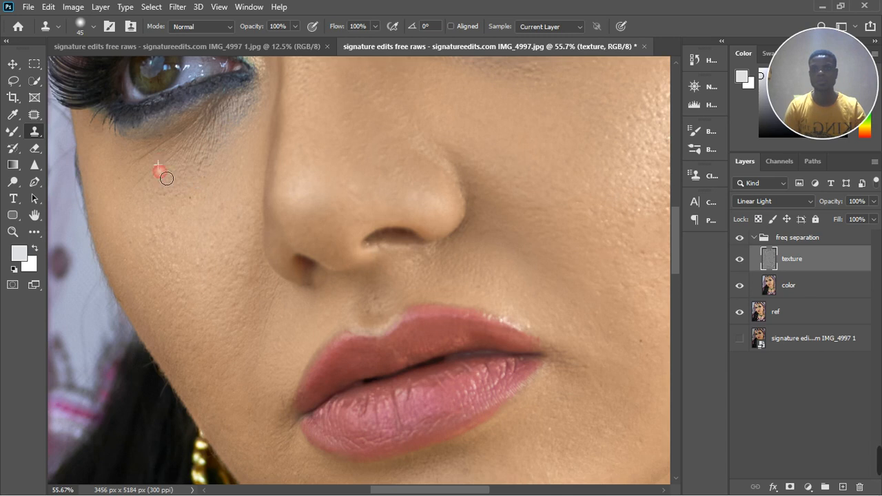
left_click(141, 190, "alt")
left_click(155, 187)
left_click(167, 171)
Step: Clean the bumpy texture on the centre of the chin below the lower lip, cloning from several nearby clean areas
scroll(231, 209, "down", 2)
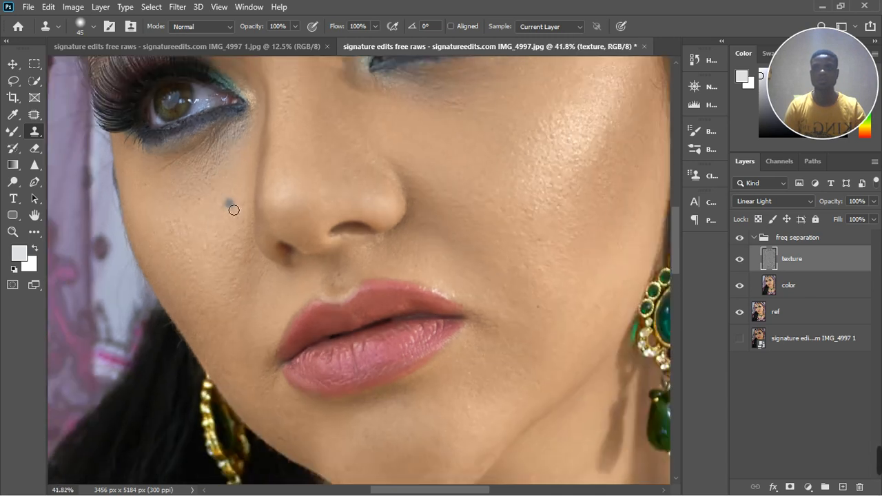
scroll(384, 356, "up", 2)
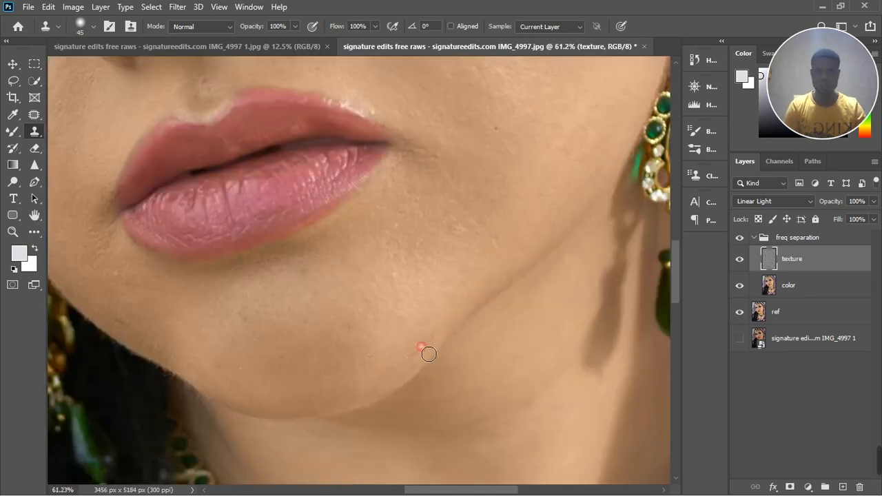
left_click(358, 345, "alt")
left_click(348, 323)
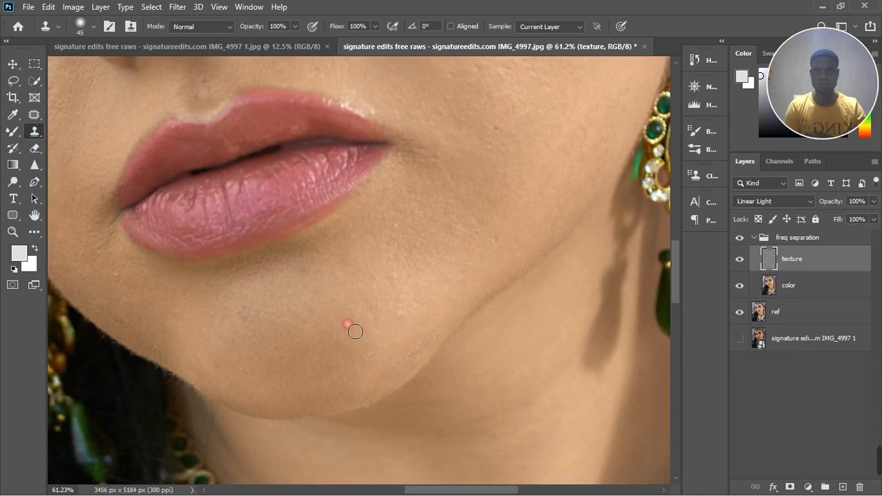
left_click(340, 297, "alt")
left_click(320, 299, "alt")
left_click(320, 317)
left_click(337, 330, "alt")
left_click(319, 331)
left_click(290, 333)
left_click(270, 334, "alt")
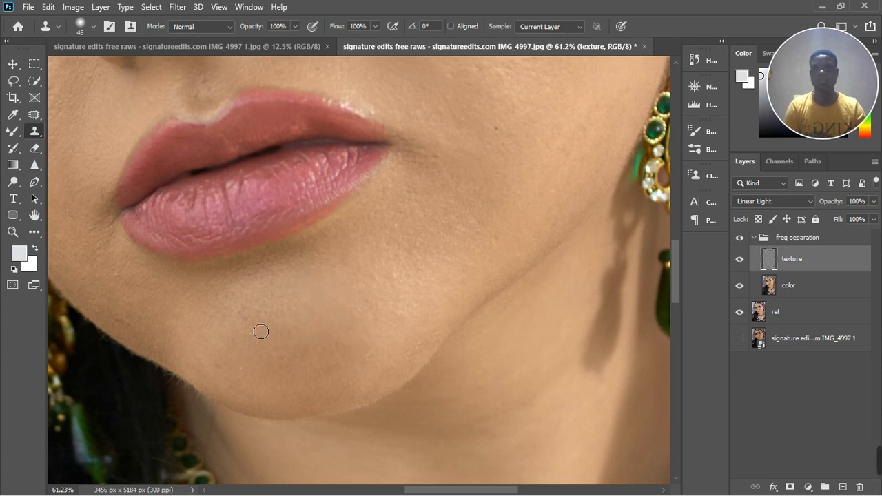
Step: Clone clean texture over the spots on the far side of the chin, down to its lower edge
left_click(253, 341)
left_click(265, 297, "alt")
left_click(251, 315)
left_click(248, 367)
left_click(238, 386)
left_click(248, 381, "alt")
left_click(248, 371)
Step: Even out the skin texture along the far jawline between the chin and the dark hair with the Clone Stamp
left_click(201, 345, "alt")
left_click(185, 348)
left_click(135, 341, "alt")
left_click(126, 329)
left_click(114, 324)
left_click(166, 341)
left_click(166, 331, "alt")
left_click(144, 310)
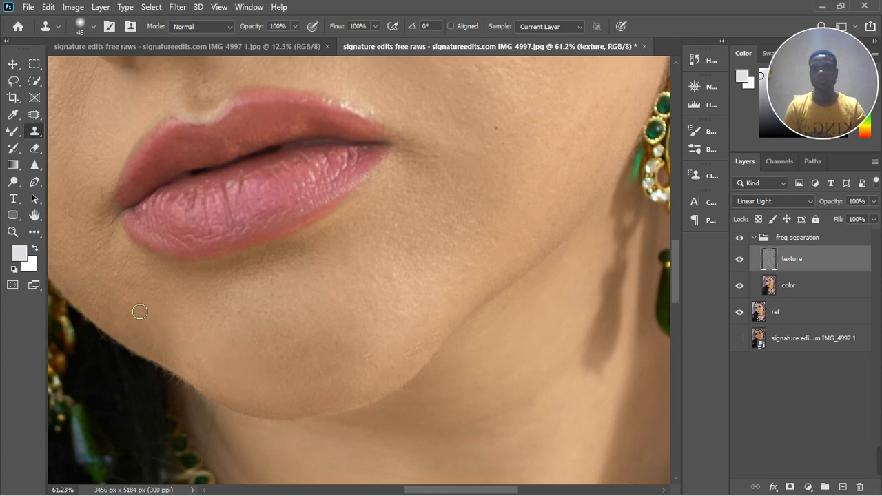
Step: Clone clean skin over the blemishes on the far lower cheek, from the jaw up beside the mouth corner
left_click(126, 305, "alt")
left_click(123, 279)
left_click(113, 284)
left_click(91, 255, "alt")
left_click(81, 235)
left_click(71, 211)
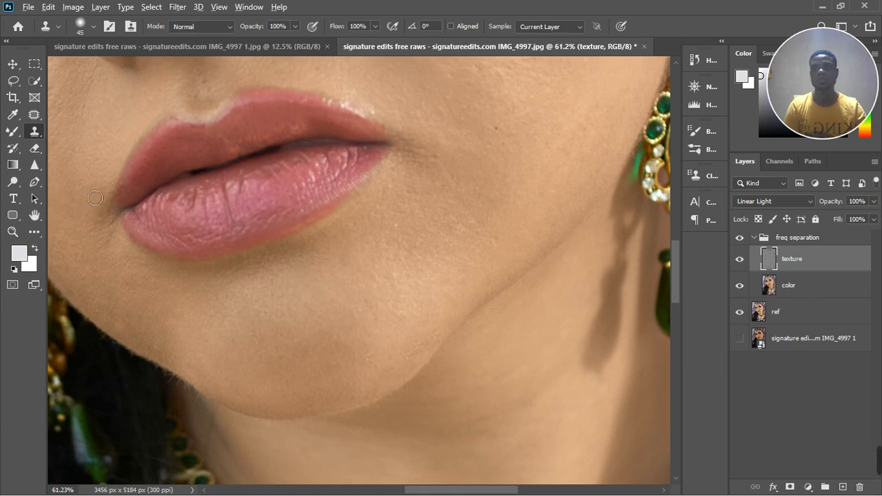
Step: Clone over the rough skin on the near lower cheek, between the mouth and the green earring
scroll(240, 282, "down", 1)
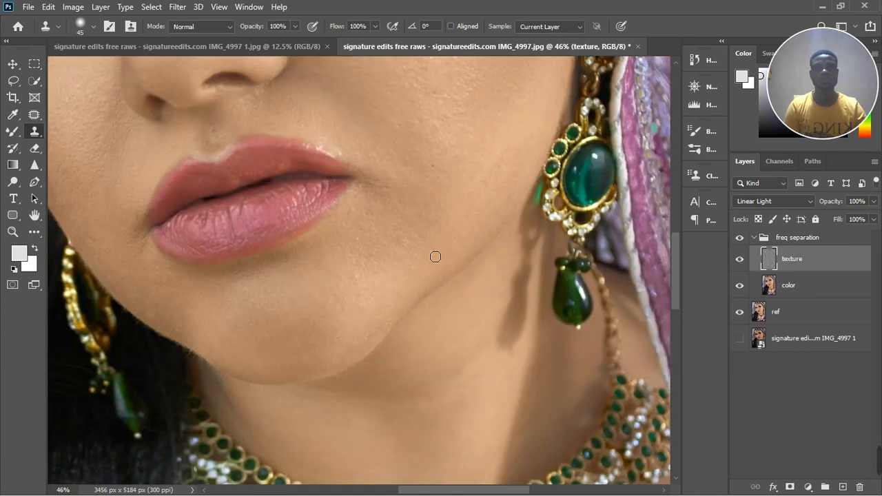
left_click_drag(415, 252, 405, 252)
left_click_drag(414, 123, 441, 120)
scroll(465, 177, "down", 2)
scroll(466, 177, "down", 6)
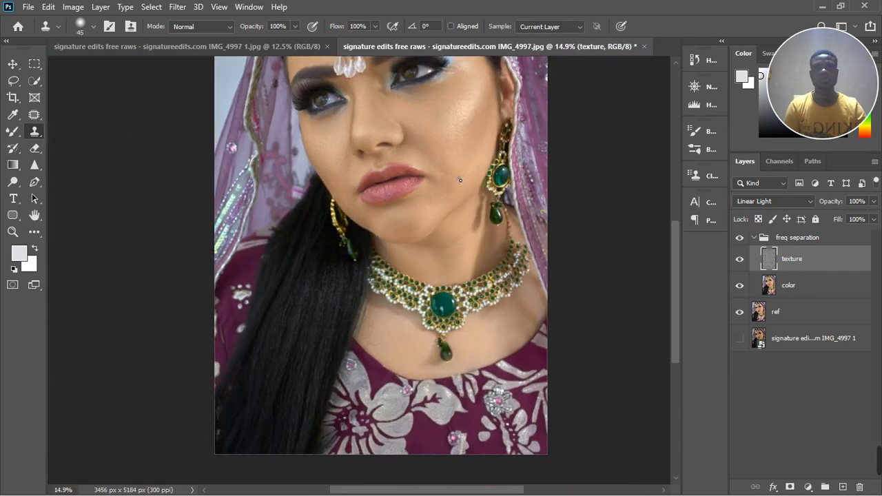
Step: Touch up the texture on the outer eyelid and the far cheek beside the nose with the Clone Stamp
scroll(436, 153, "up", 6)
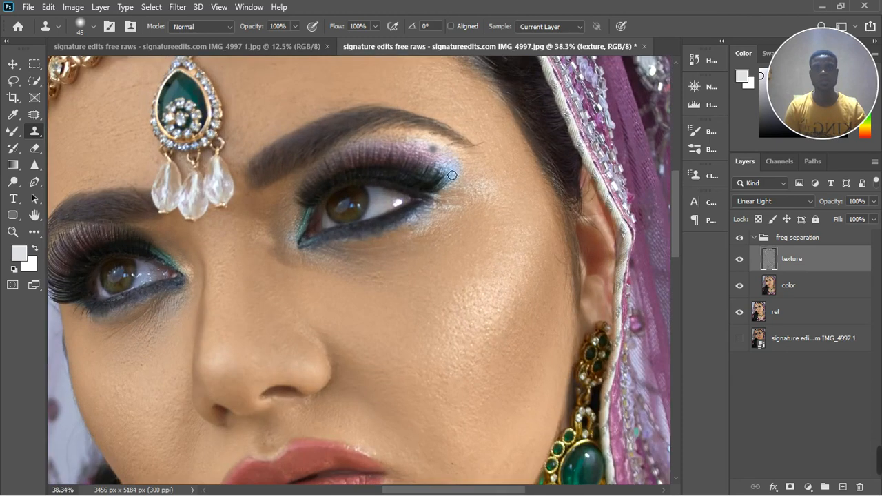
left_click(433, 149)
left_click(127, 393, "alt")
left_click(150, 384)
Step: Clone clean skin over the fine lines on the forehead between the gold headpiece chain and the teardrop pendant
scroll(366, 251, "down", 2)
scroll(250, 161, "up", 3)
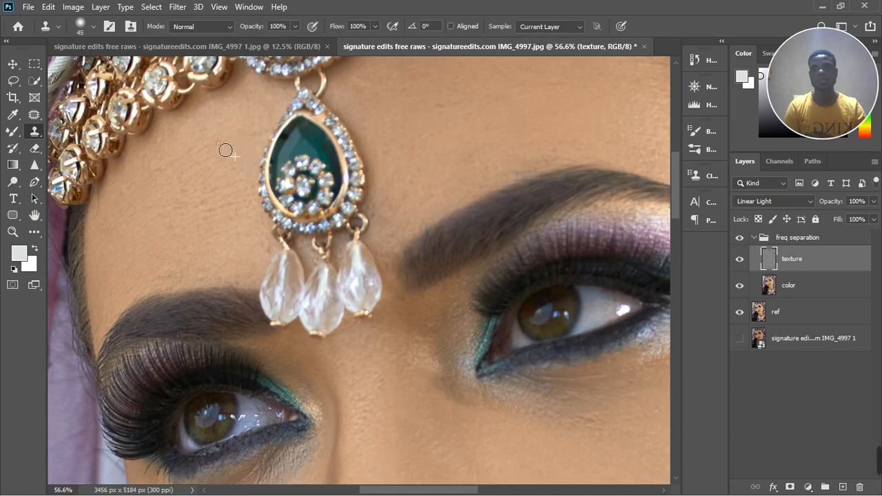
left_click(198, 142)
left_click(203, 172)
left_click(153, 184)
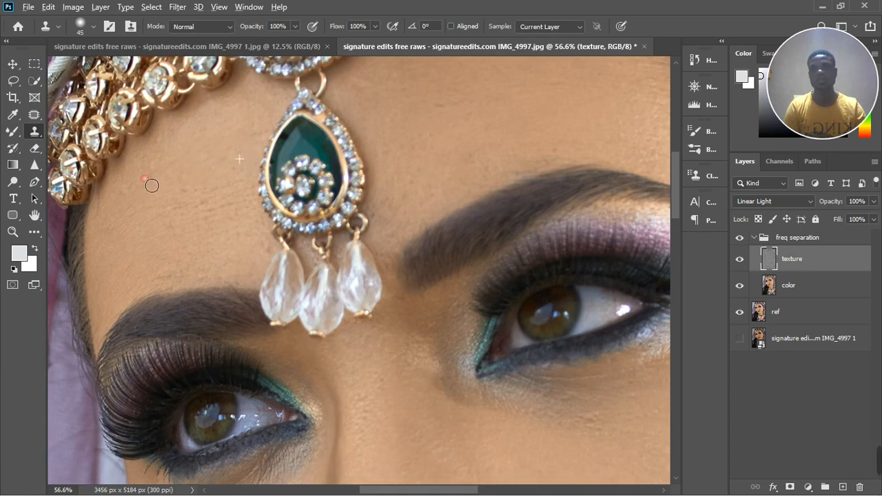
left_click(165, 205)
left_click(221, 213)
left_click(212, 212)
left_click(152, 235, "alt")
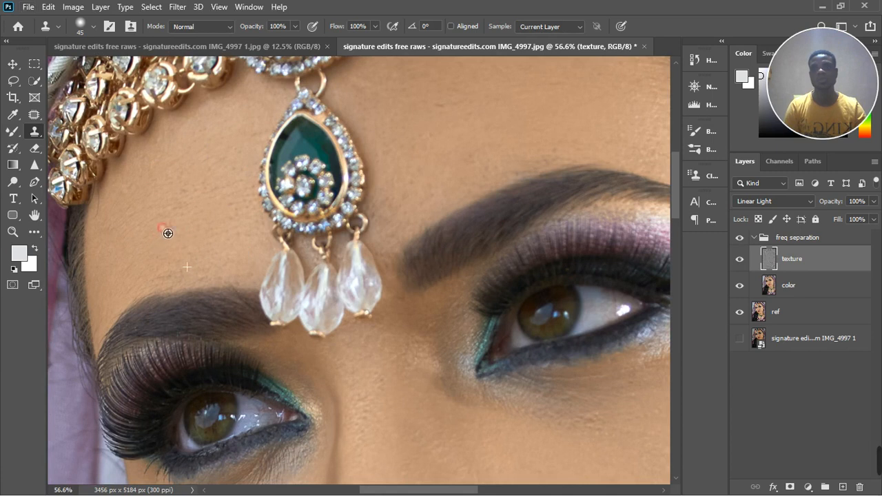
Step: Smooth the remaining forehead texture between the teardrop pendant and the far eyebrow, resampling clean skin nearby
left_click(191, 214)
left_click(191, 210, "alt")
left_click_drag(190, 197, 218, 212)
left_click(239, 211)
left_click(240, 221)
left_click(245, 188)
left_click(224, 190, "alt")
left_click(221, 195)
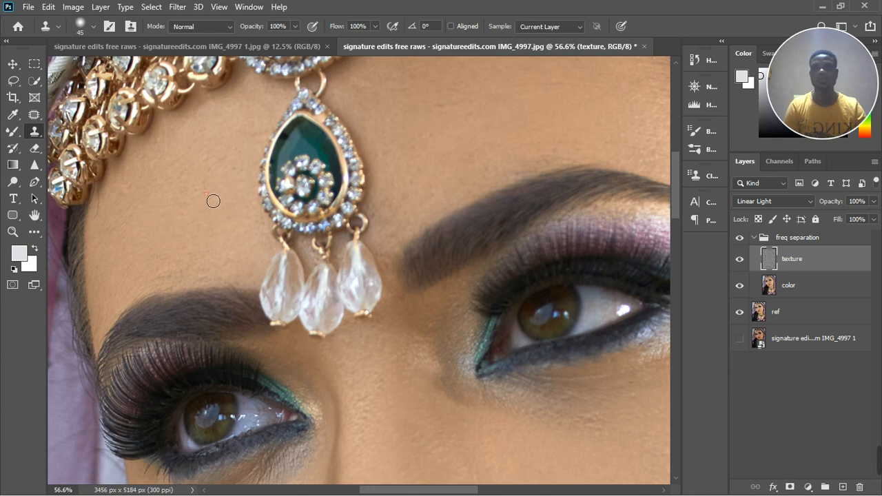
left_click(217, 216, "alt")
left_click(207, 198)
left_click(224, 193)
left_click(249, 187)
Step: Clone over the texture marks on the forehead above the near eyebrow, from the headpiece to the teardrop pendant
left_click(449, 113)
scroll(435, 160, "down", 2)
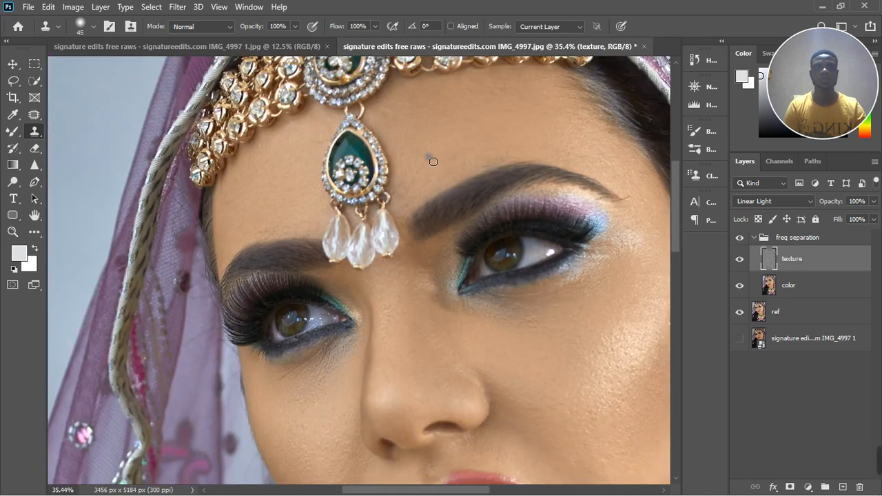
scroll(518, 109, "up", 2)
left_click(494, 90)
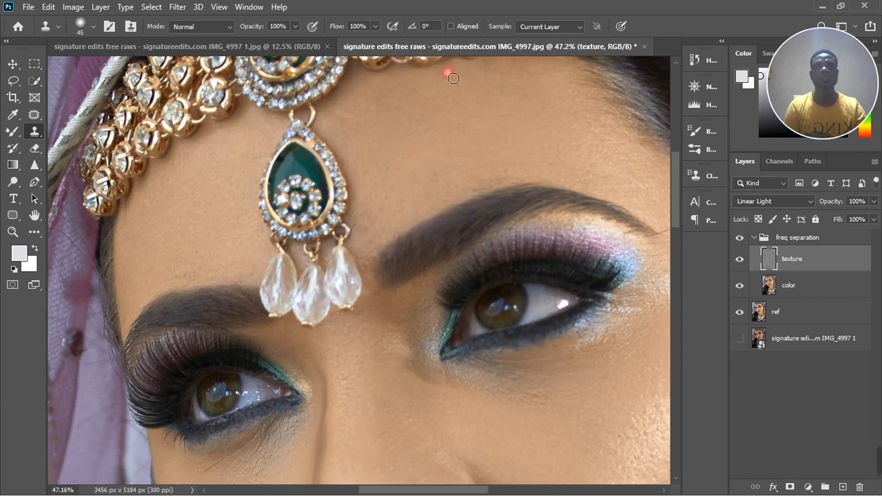
left_click(410, 130)
left_click(338, 120)
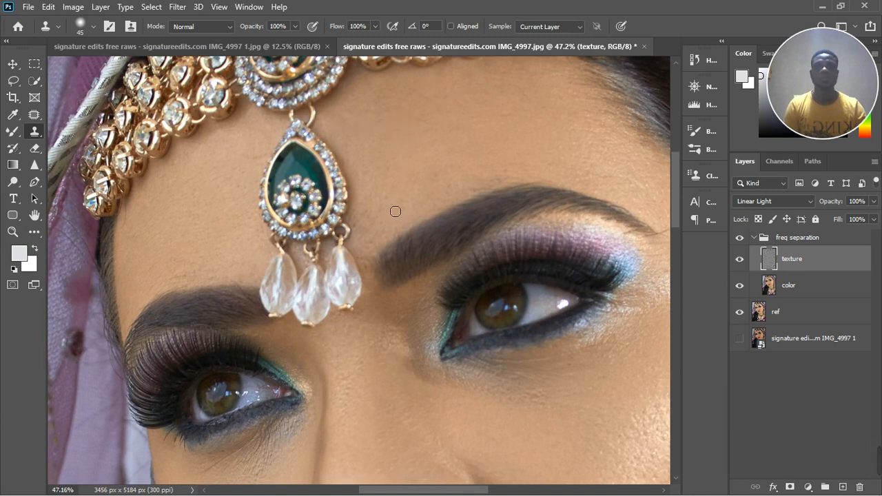
Step: Finish the texture between the teardrop pendant and near eyebrow, and blend the tones there on the color layer with an 80 px Mixer Brush
left_click_drag(378, 222, 372, 242)
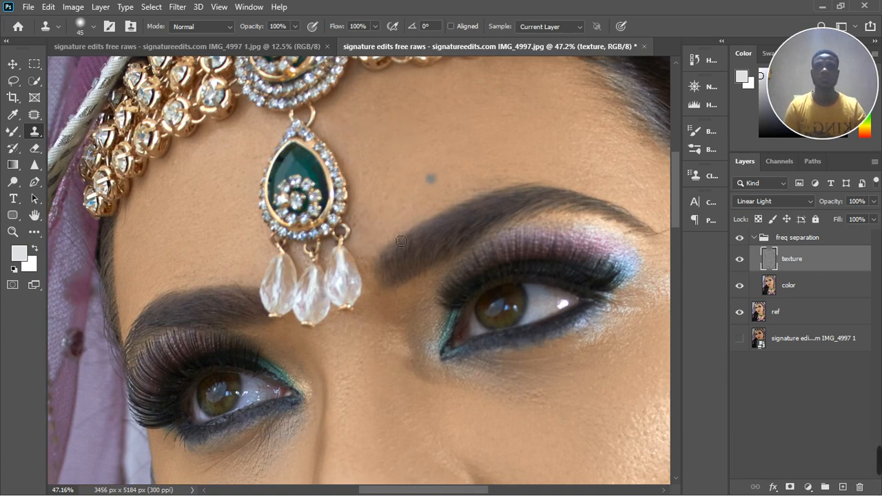
left_click(792, 287)
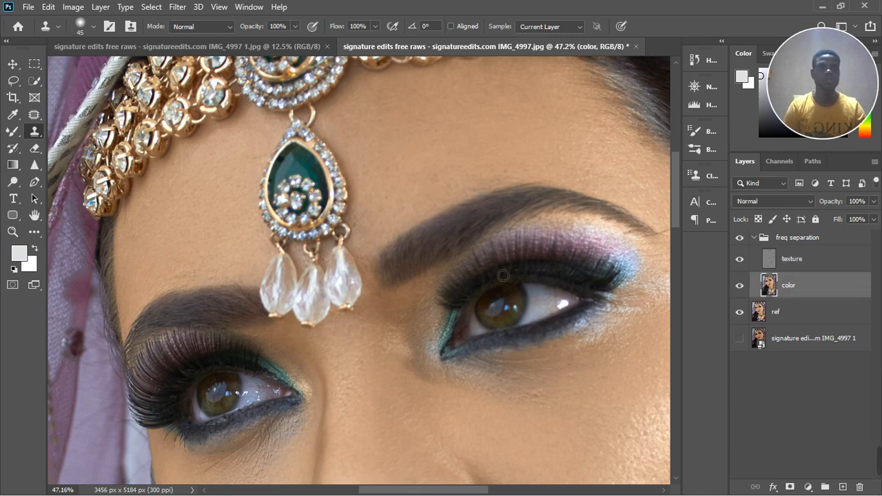
left_click(13, 131)
key("bracketleft")
key("bracketleft")
key("bracketleft")
key("bracketleft")
key("bracketleft")
key("bracketleft")
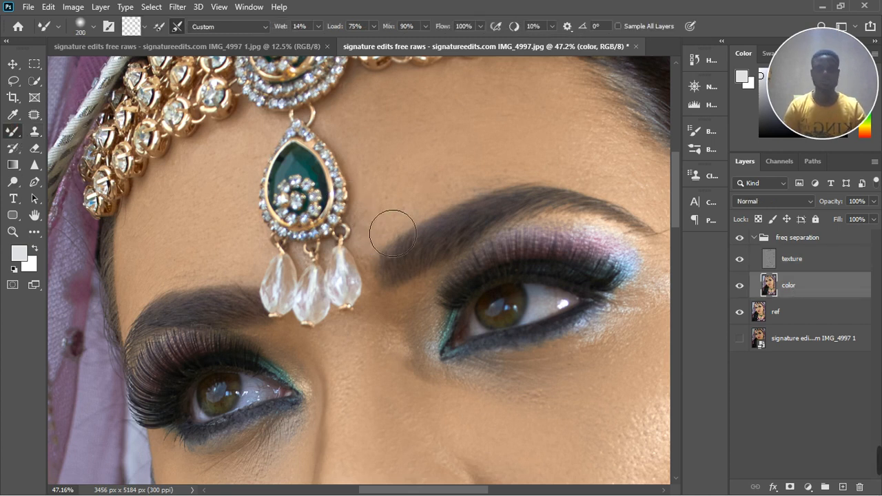
mouse_move(415, 201)
left_mouse_down()
mouse_move(383, 257)
mouse_move(376, 247)
left_mouse_up()
left_click_drag(373, 208, 369, 252)
mouse_move(397, 207)
left_mouse_down()
mouse_move(380, 264)
mouse_move(380, 204)
mouse_move(390, 241)
mouse_move(373, 265)
mouse_move(380, 206)
mouse_move(383, 279)
left_mouse_up()
left_click_drag(394, 235, 382, 252)
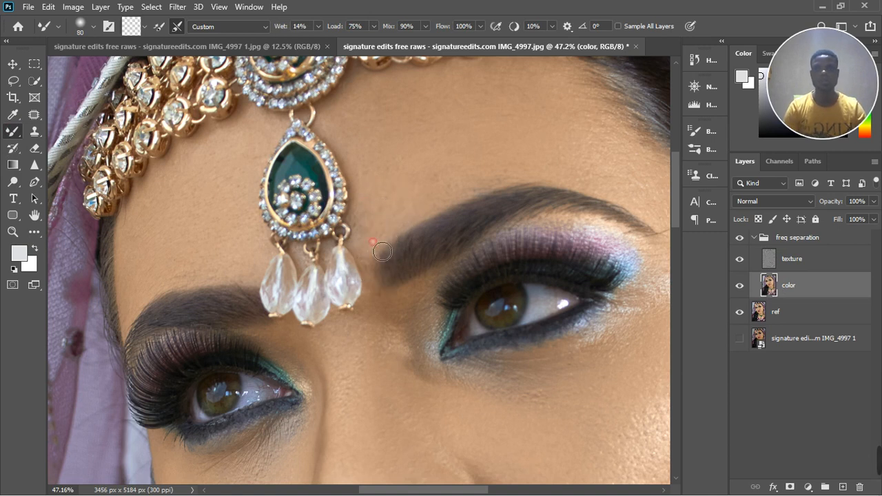
Step: Blend the uneven tones between the nose bridge and the near eye's inner corner on the color layer with the Mixer Brush
left_click_drag(384, 338, 434, 387)
left_click_drag(373, 335, 432, 379)
mouse_move(414, 325)
left_mouse_down()
mouse_move(411, 362)
mouse_move(431, 389)
mouse_move(427, 382)
left_mouse_up()
left_click_drag(405, 346, 429, 381)
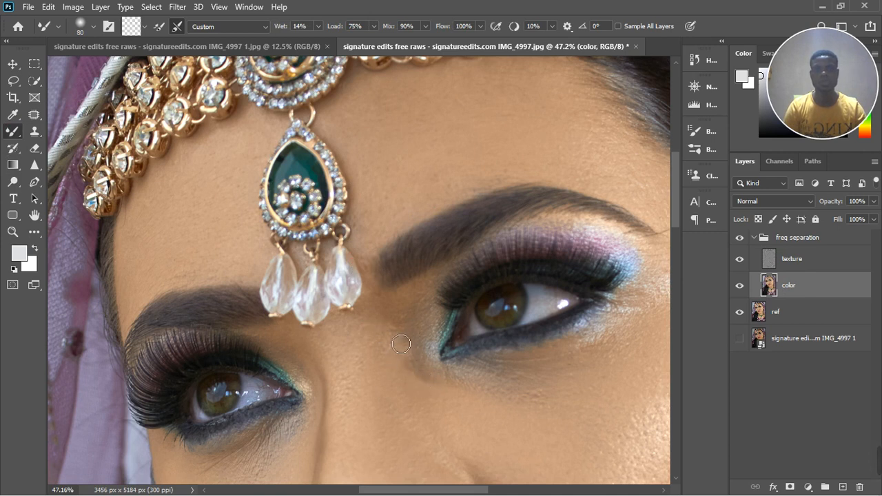
mouse_move(401, 344)
left_mouse_down()
mouse_move(438, 379)
mouse_move(429, 390)
mouse_move(456, 416)
left_mouse_up()
mouse_move(398, 366)
left_mouse_down()
mouse_move(457, 414)
mouse_move(406, 361)
mouse_move(449, 403)
mouse_move(434, 366)
mouse_move(431, 381)
mouse_move(383, 316)
mouse_move(449, 386)
mouse_move(578, 420)
mouse_move(514, 402)
mouse_move(557, 398)
mouse_move(561, 407)
mouse_move(399, 360)
mouse_move(395, 335)
mouse_move(418, 375)
mouse_move(411, 385)
mouse_move(406, 341)
mouse_move(425, 389)
mouse_move(378, 324)
mouse_move(420, 387)
mouse_move(417, 348)
mouse_move(403, 340)
mouse_move(411, 318)
left_mouse_up()
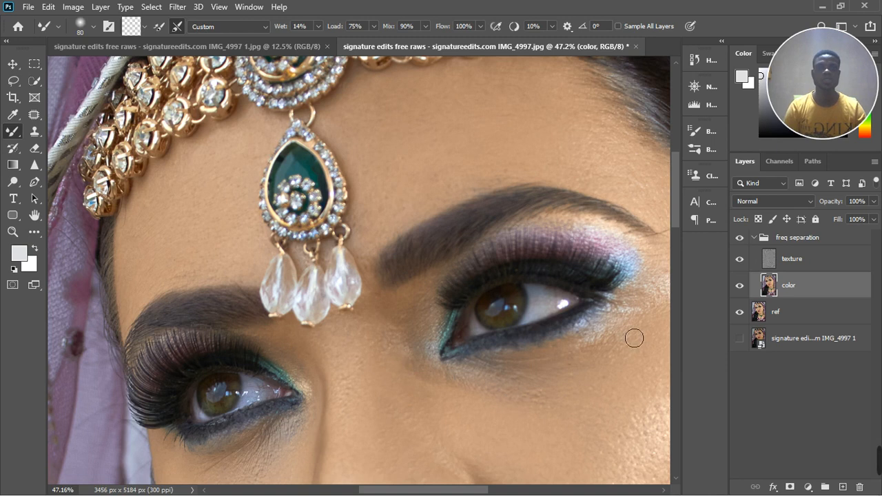
Step: Smooth the texture layer below the near eye's inner corner and along the side of the nose with the Mixer Brush
left_click(787, 258)
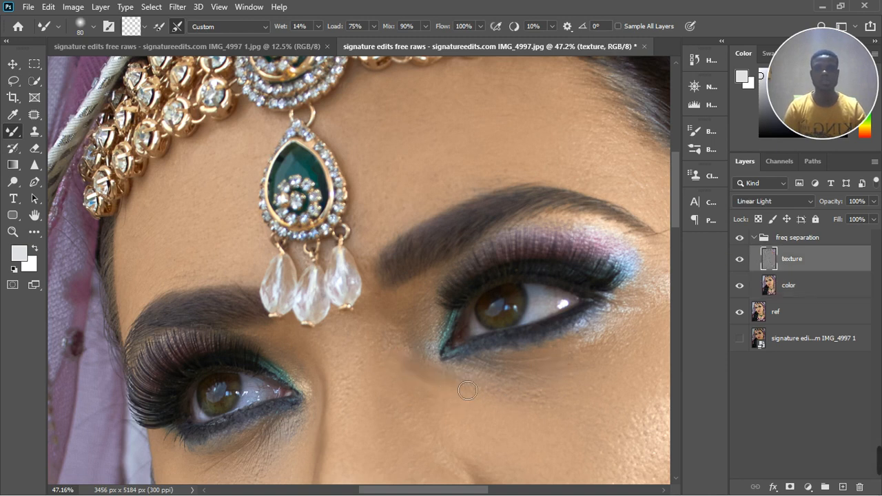
mouse_move(407, 359)
left_mouse_down()
mouse_move(425, 374)
mouse_move(404, 328)
mouse_move(440, 378)
mouse_move(488, 398)
mouse_move(412, 372)
mouse_move(460, 407)
left_mouse_up()
left_click_drag(422, 383, 456, 408)
mouse_move(422, 377)
left_mouse_down()
mouse_move(487, 405)
mouse_move(476, 400)
mouse_move(510, 400)
left_mouse_up()
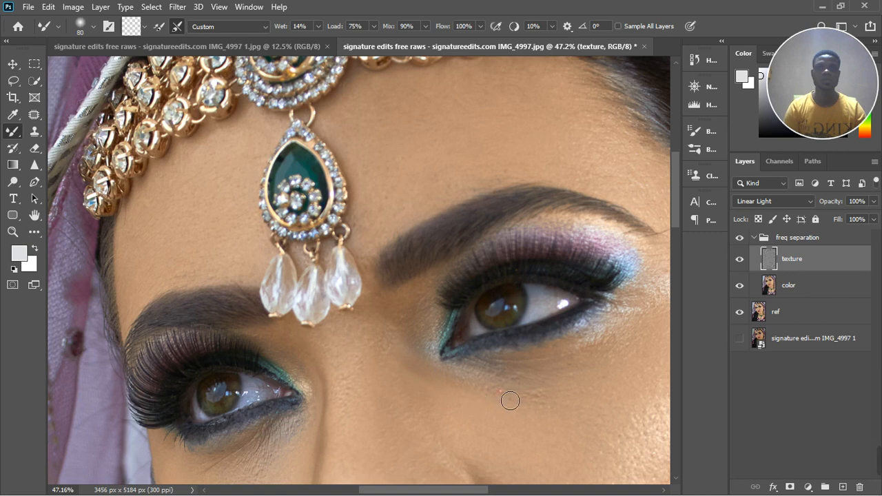
left_click_drag(420, 370, 422, 369)
left_click_drag(408, 333, 417, 378)
left_click_drag(412, 318, 457, 397)
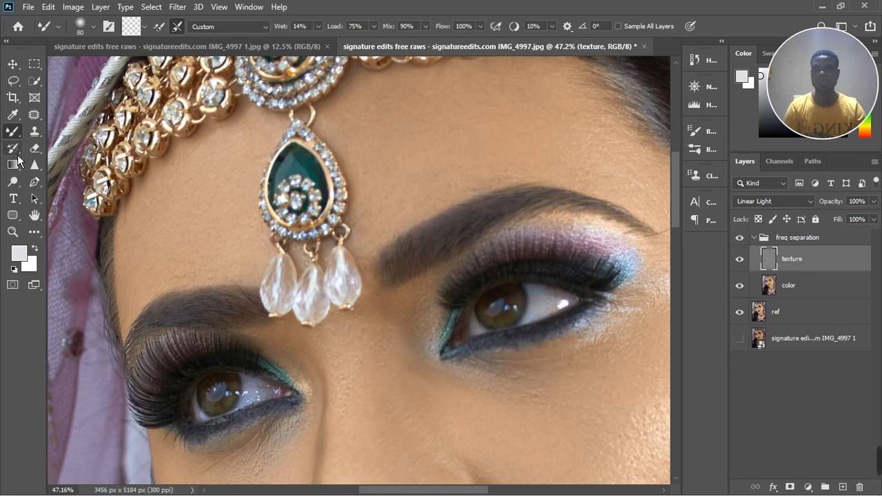
Step: Clone clean cheek texture over the skin below the near eye's inner corner, enlarging the Clone Stamp to 60 px
left_click(35, 131)
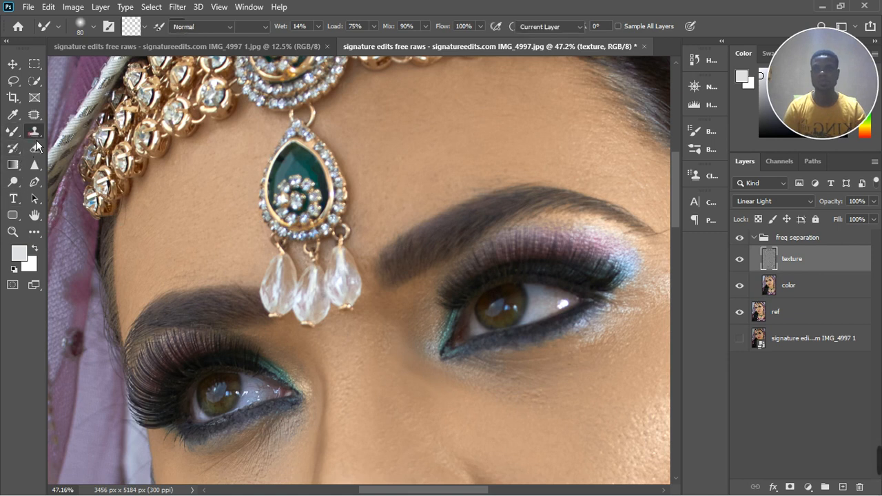
left_click(479, 420, "alt")
left_click(431, 368)
mouse_move(431, 372)
left_mouse_down()
mouse_move(425, 379)
mouse_move(459, 386)
mouse_move(463, 417)
left_mouse_up()
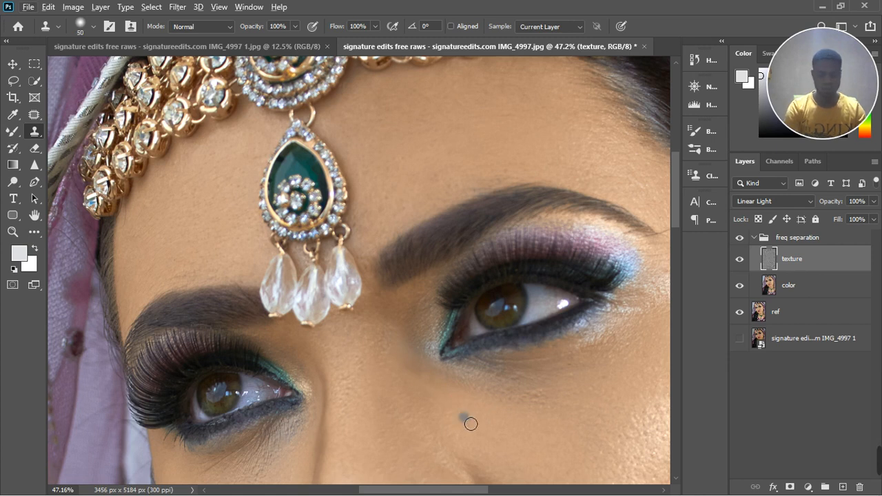
key("bracketright")
key("bracketright")
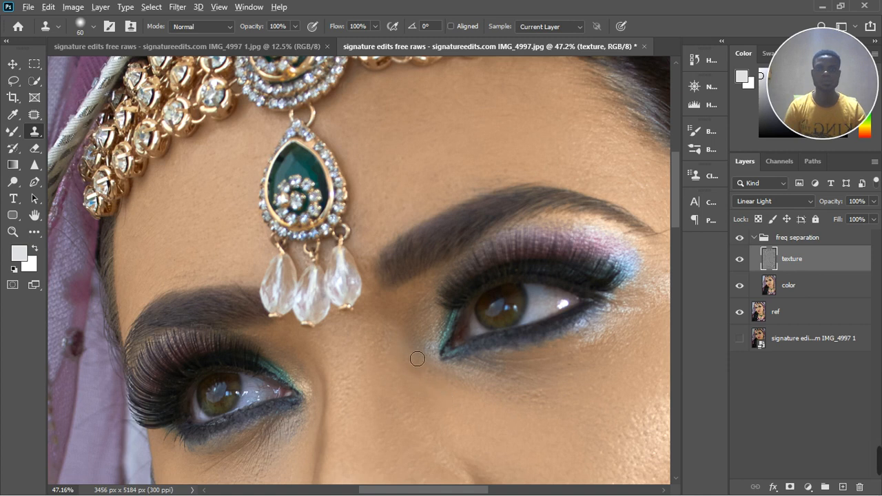
Step: Blend the tones at the top of the nose bridge on the color layer with a 150 px Mixer Brush
scroll(437, 379, "down", 6)
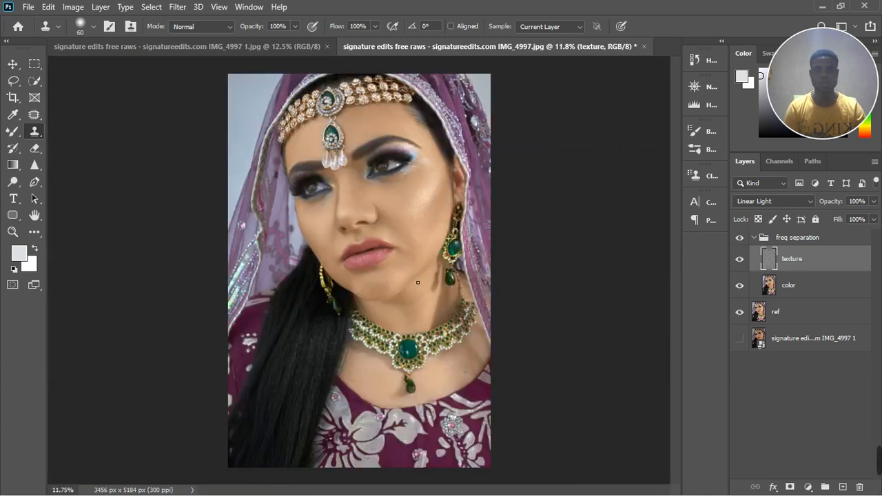
scroll(382, 227, "up", 1)
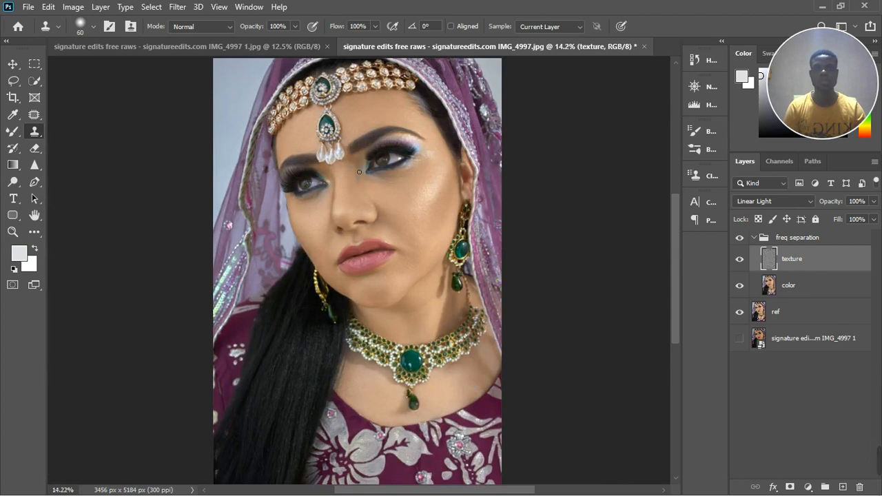
scroll(359, 172, "up", 4)
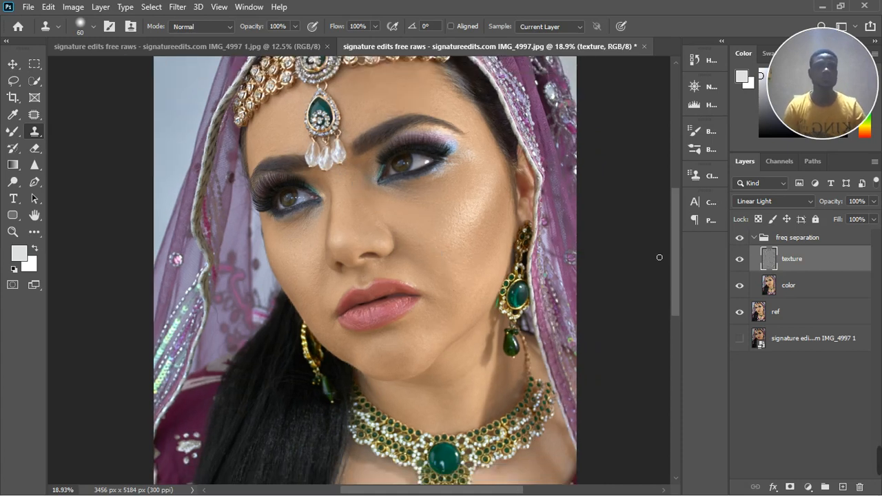
left_click(770, 295)
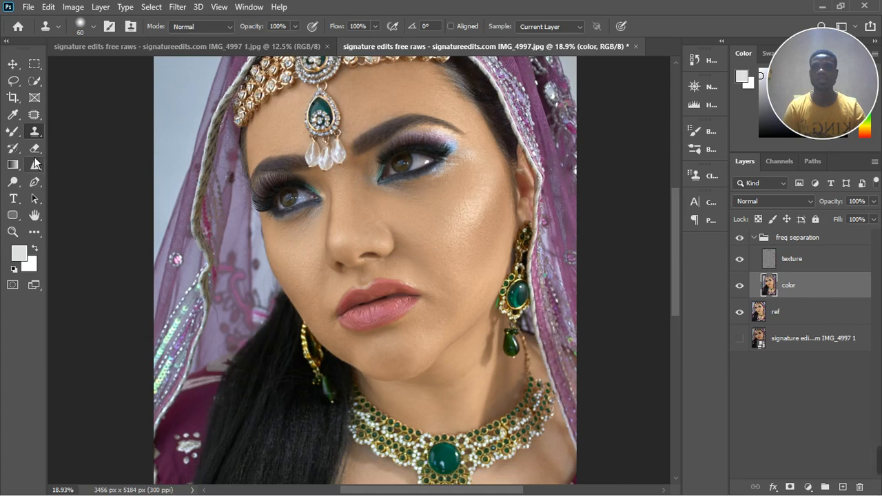
key("b")
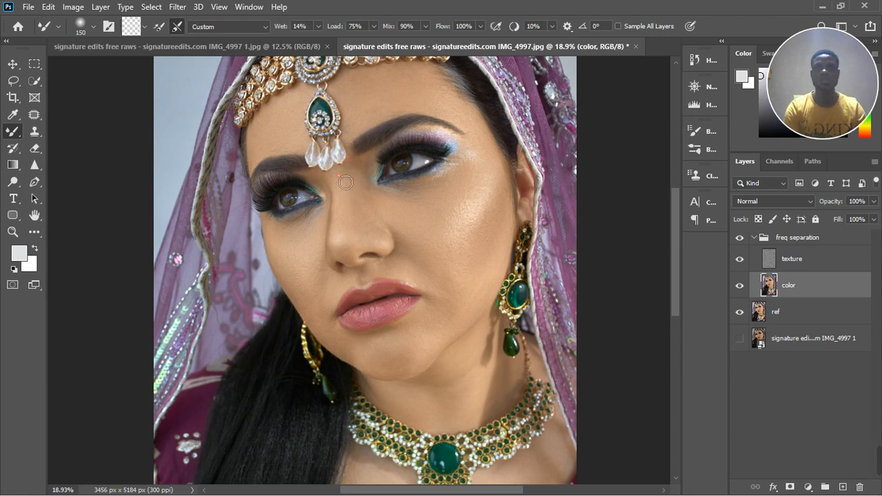
left_click_drag(342, 187, 348, 183)
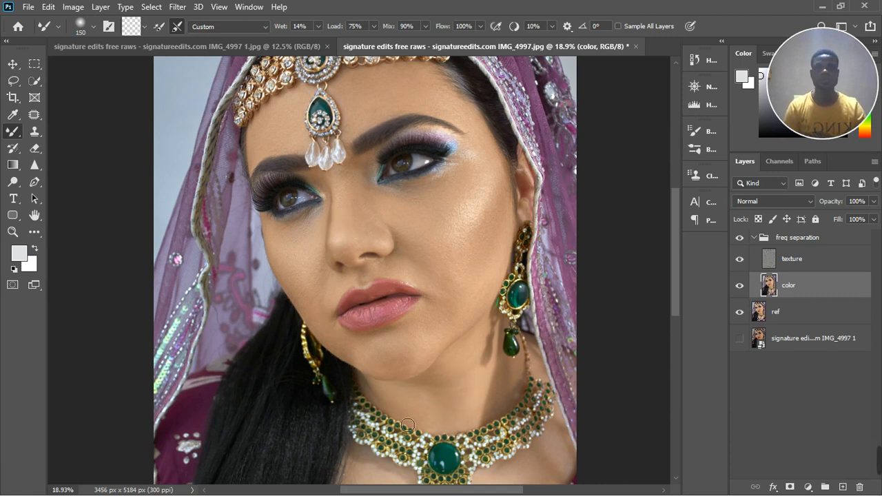
Step: Duplicate the texture layer and set the copy's Fill to 47%
left_click(818, 268)
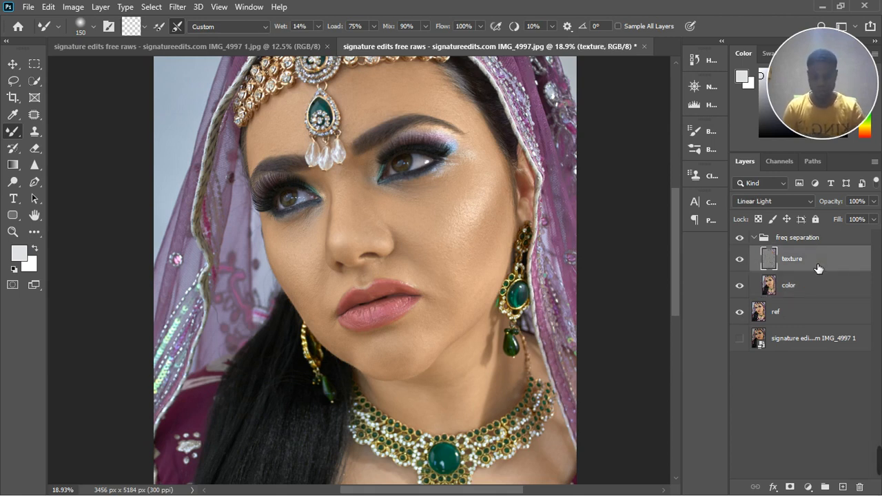
key("ctrl+j")
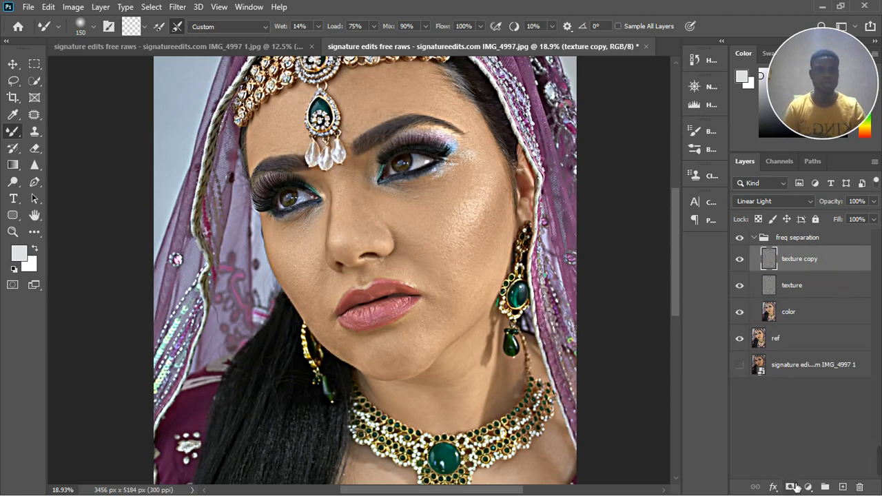
left_click(873, 220)
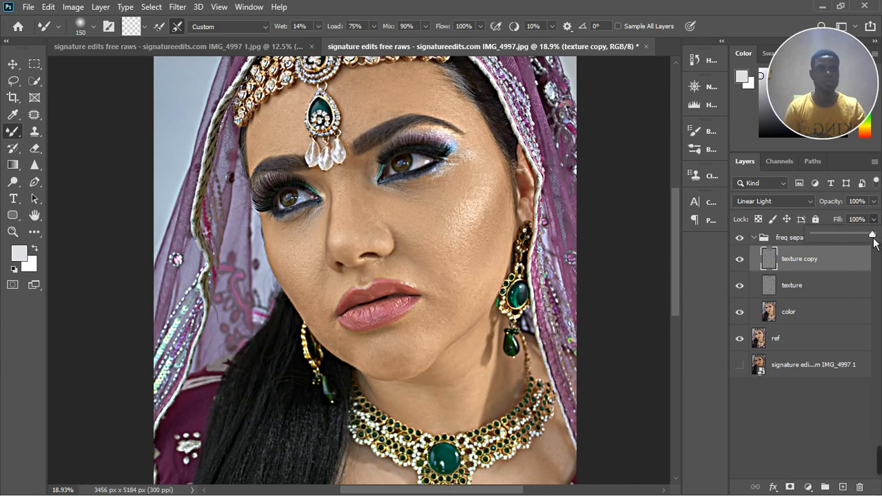
left_click_drag(876, 240, 857, 240)
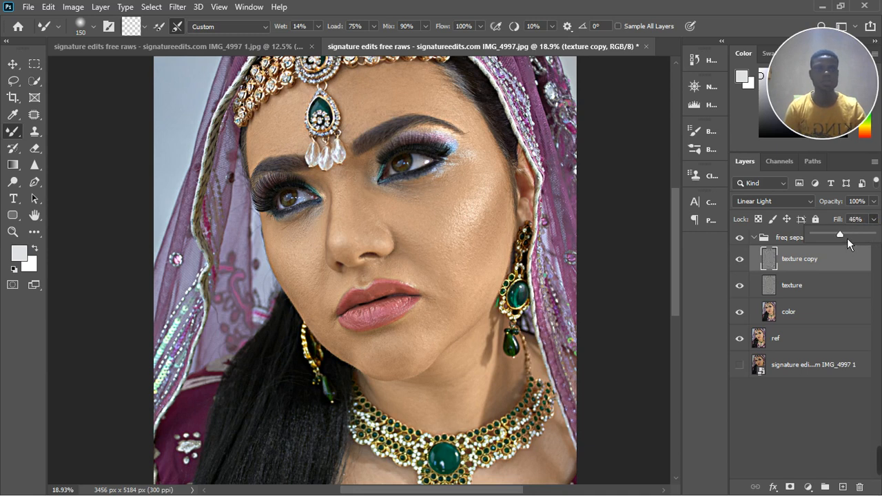
left_click(820, 268)
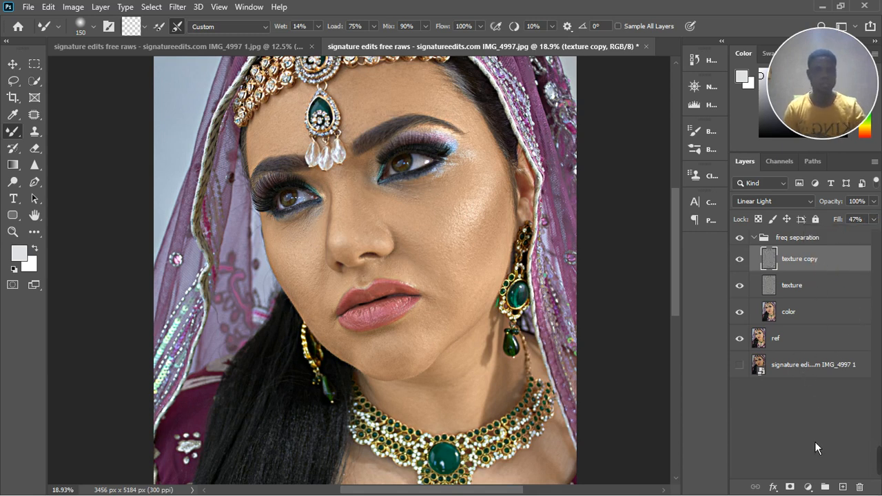
Step: Hide the texture copy with a black mask and set up a white 250 px Brush with 41% flow
left_click(790, 488, "alt")
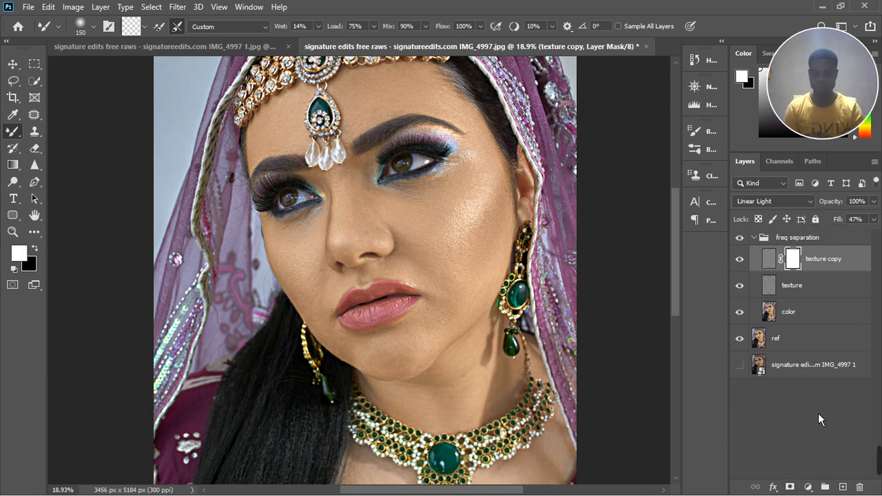
right_click(13, 131)
left_click(69, 132)
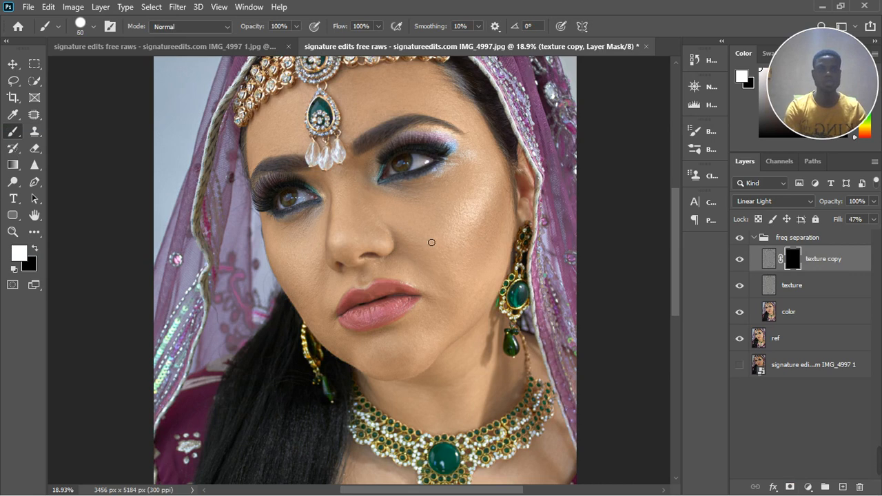
key("bracketright")
key("bracketright")
key("bracketright")
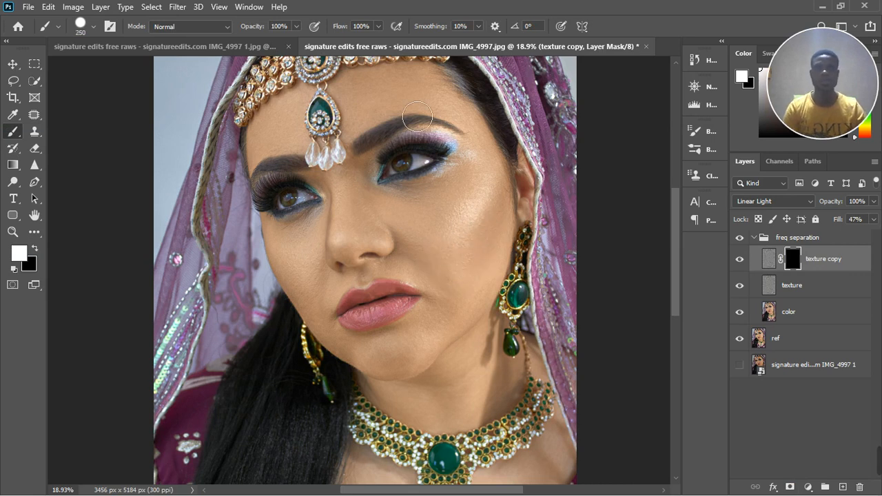
left_click(379, 26)
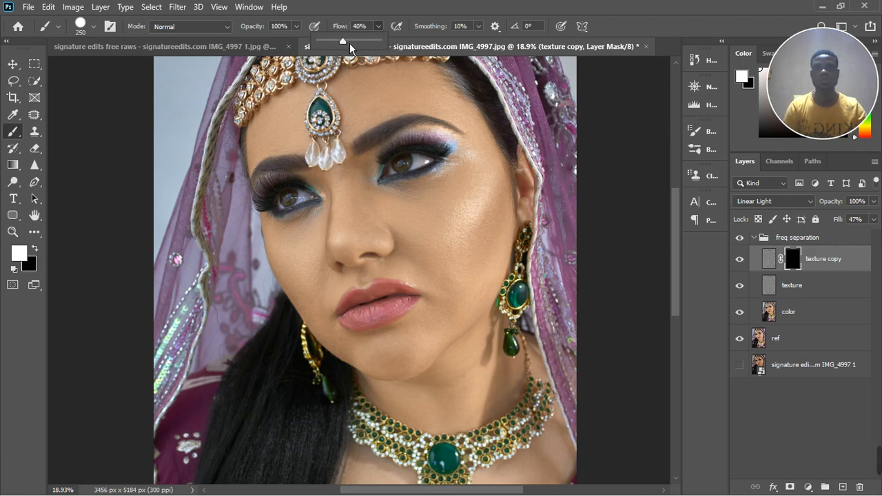
left_click_drag(350, 42, 350, 43)
Step: Paint white on the texture copy's mask over both cheeks, the jaw, the chin and the skin beside the mouth
scroll(482, 242, "up", 4)
mouse_move(449, 273)
left_mouse_down()
mouse_move(490, 241)
mouse_move(487, 301)
mouse_move(511, 235)
mouse_move(437, 279)
mouse_move(395, 239)
mouse_move(447, 264)
mouse_move(401, 229)
mouse_move(454, 232)
mouse_move(411, 233)
mouse_move(482, 218)
mouse_move(493, 240)
mouse_move(460, 322)
mouse_move(464, 373)
mouse_move(471, 357)
mouse_move(430, 403)
mouse_move(487, 329)
left_mouse_up()
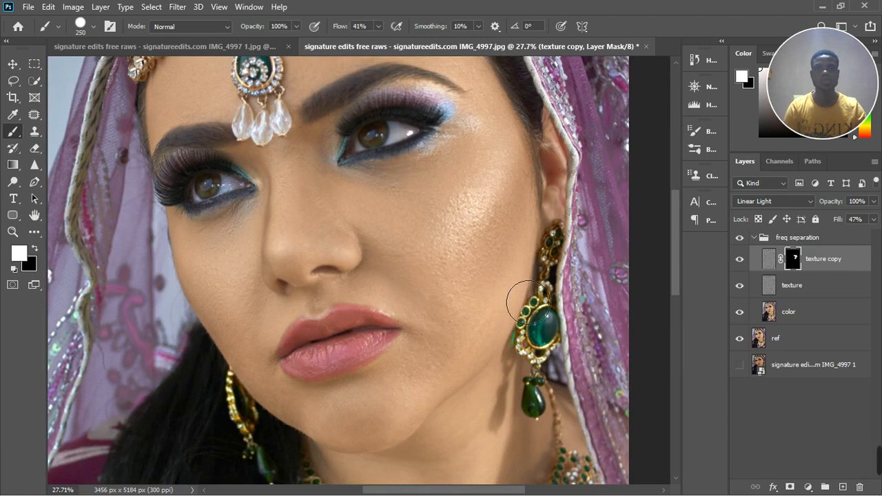
mouse_move(529, 301)
left_mouse_down()
mouse_move(509, 355)
mouse_move(444, 417)
mouse_move(367, 429)
mouse_move(410, 414)
mouse_move(364, 429)
mouse_move(408, 440)
mouse_move(378, 450)
mouse_move(304, 431)
left_mouse_up()
mouse_move(220, 283)
left_mouse_down()
mouse_move(236, 324)
mouse_move(238, 259)
mouse_move(263, 328)
left_mouse_up()
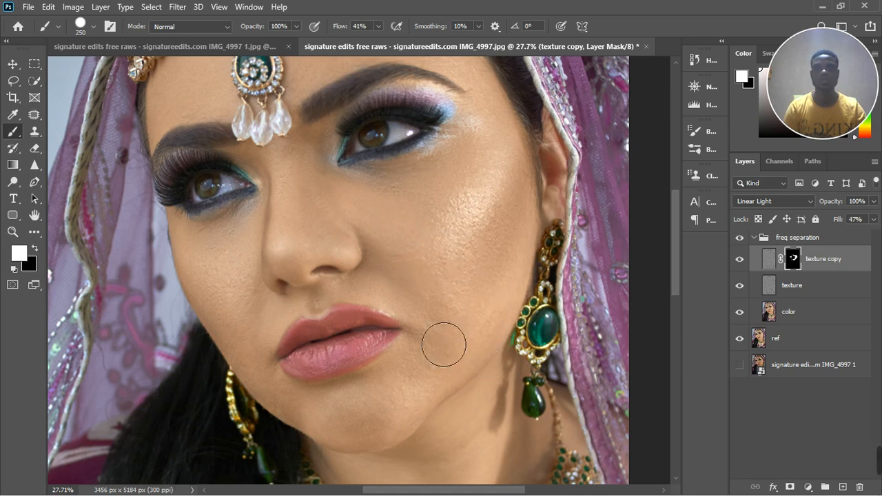
left_click_drag(444, 345, 413, 327)
Step: Reveal the texture copy over the tip and side of the nose by painting its mask with a 125 px brush
key("bracketleft")
key("bracketleft")
key("bracketleft")
key("bracketleft")
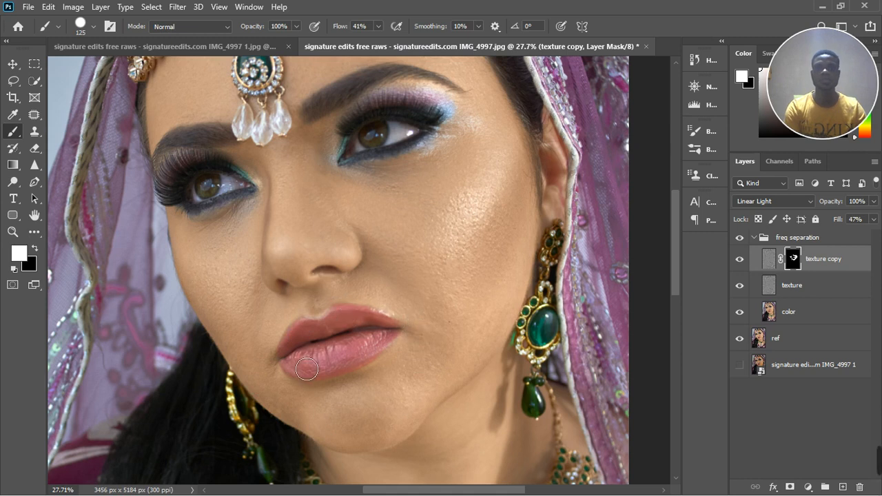
scroll(422, 345, "down", 1)
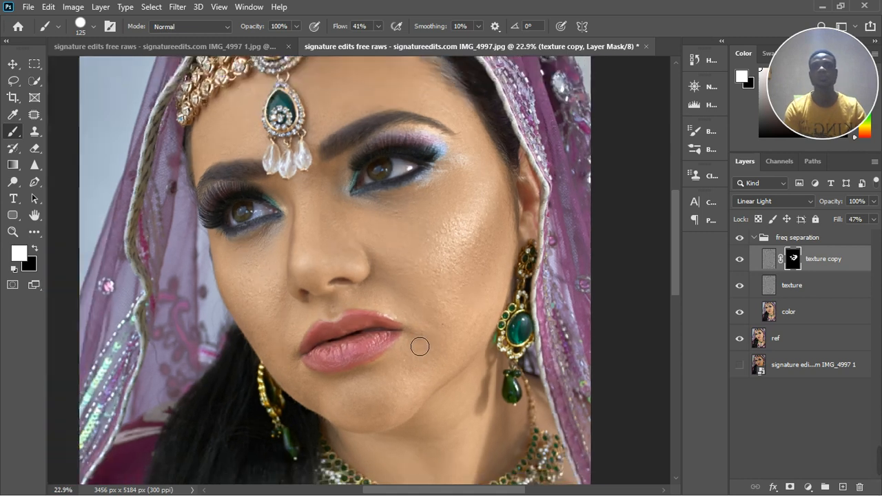
scroll(308, 183, "up", 1)
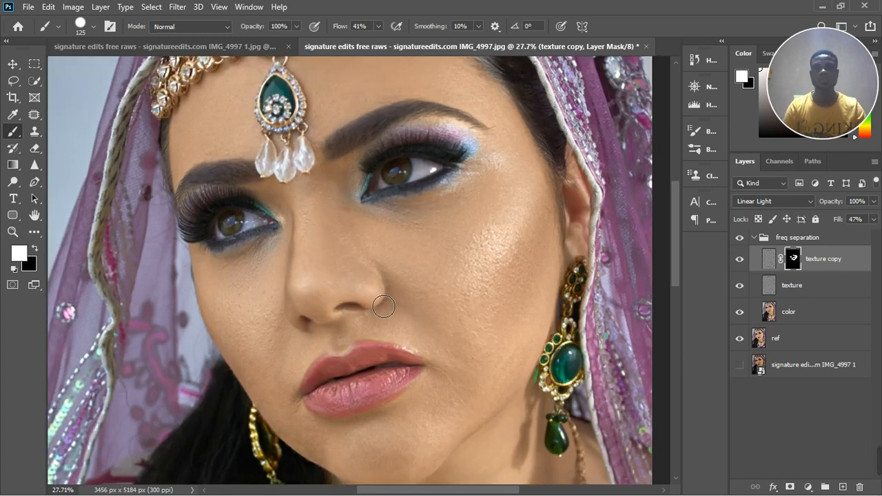
left_click(315, 301)
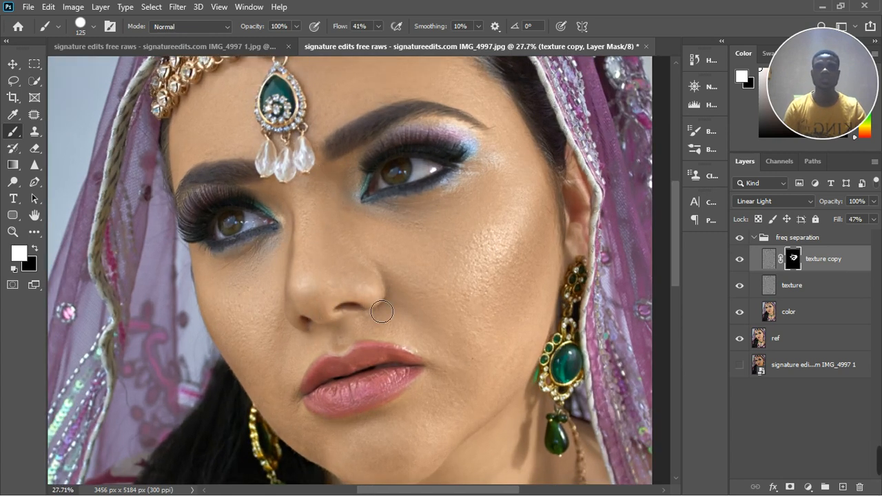
left_click(347, 263)
Step: Reveal the texture copy over the forehead by painting its mask white with a 175 px brush
scroll(354, 269, "down", 2)
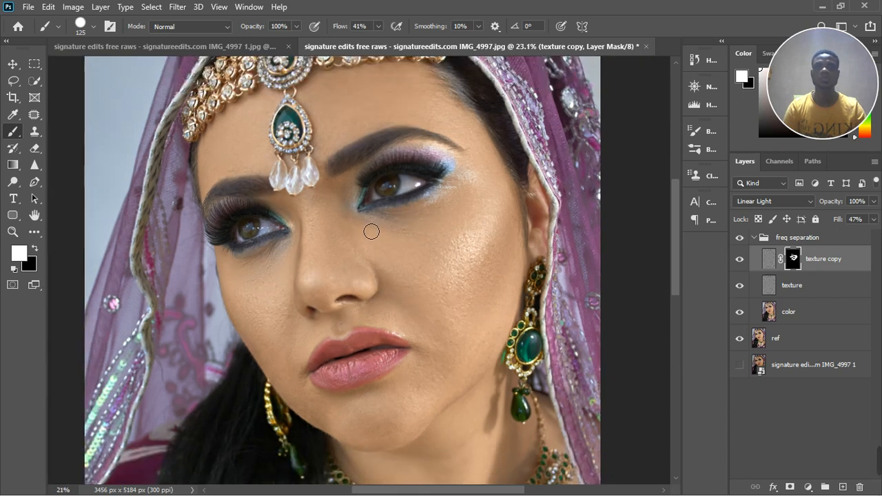
scroll(385, 148, "up", 3)
key("bracketright")
key("bracketright")
key("bracketright")
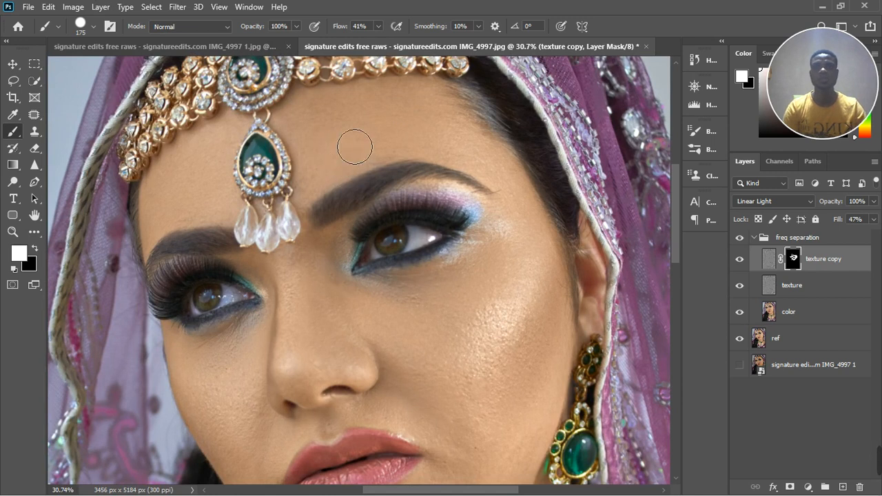
key("bracketleft")
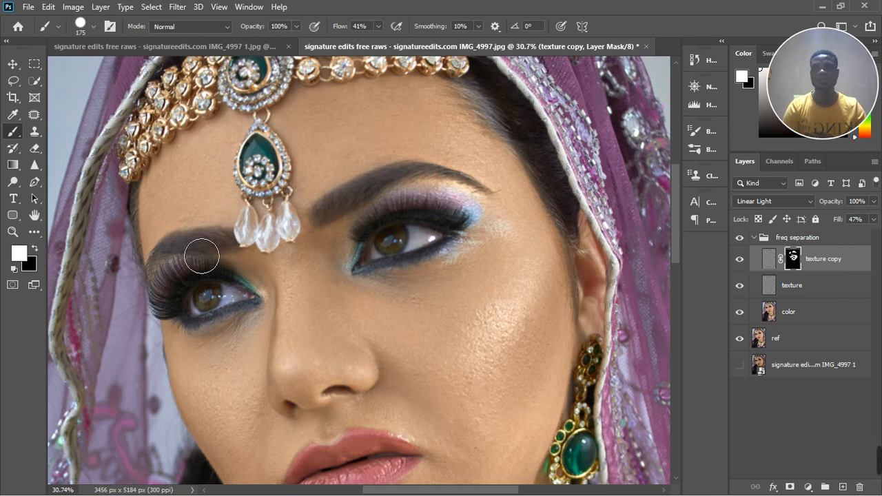
Step: Paint white on the texture copy's mask over the nose bridge, the inner eye corner and the cheek beside the nose
left_click(364, 242)
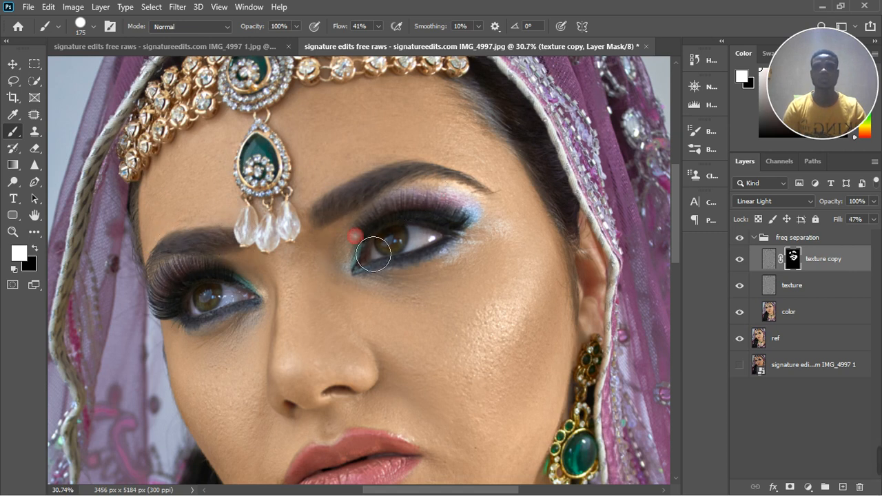
left_click(310, 267)
left_click(333, 343)
left_click(310, 342)
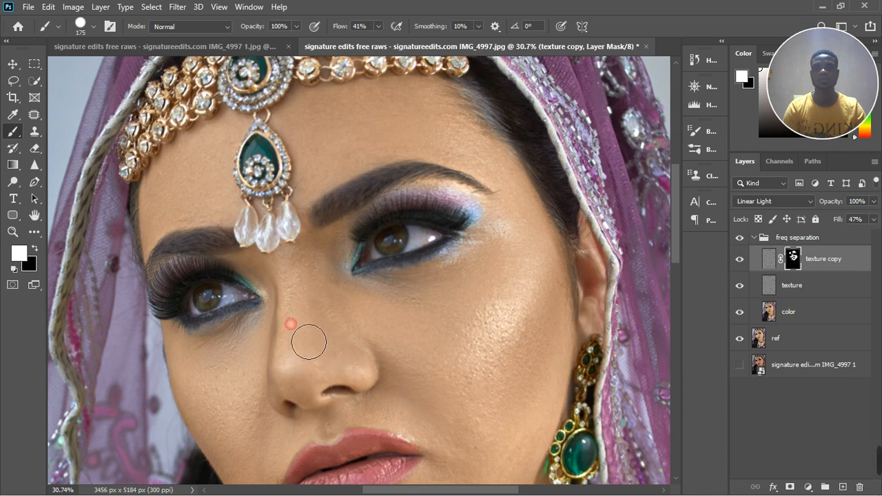
left_click(211, 377)
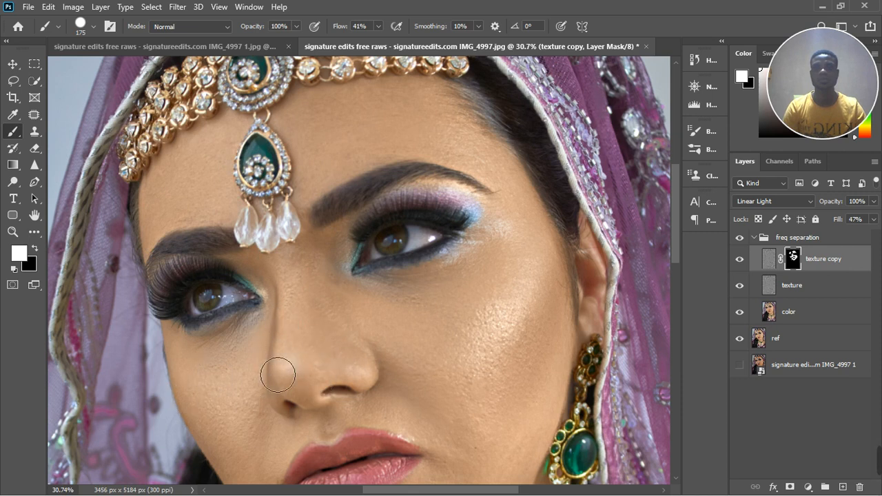
Step: Examine the restored skin texture across the whole face and neck
scroll(252, 379, "down", 3)
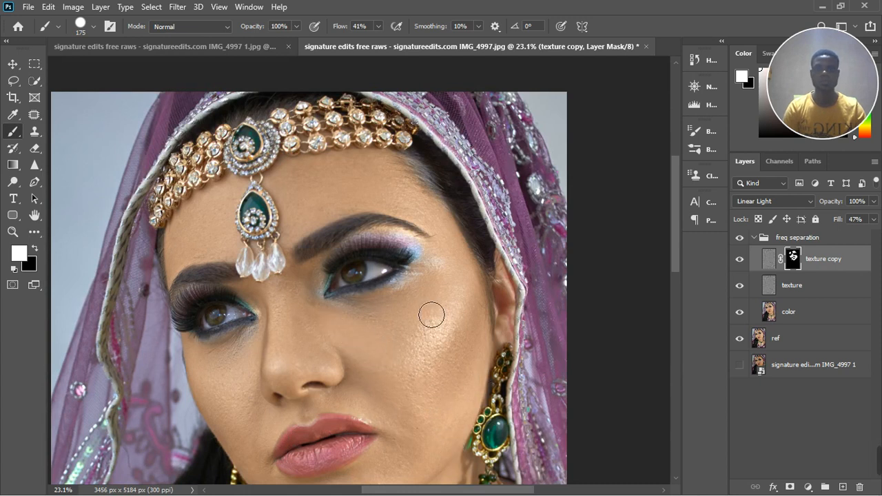
scroll(474, 288, "down", 3)
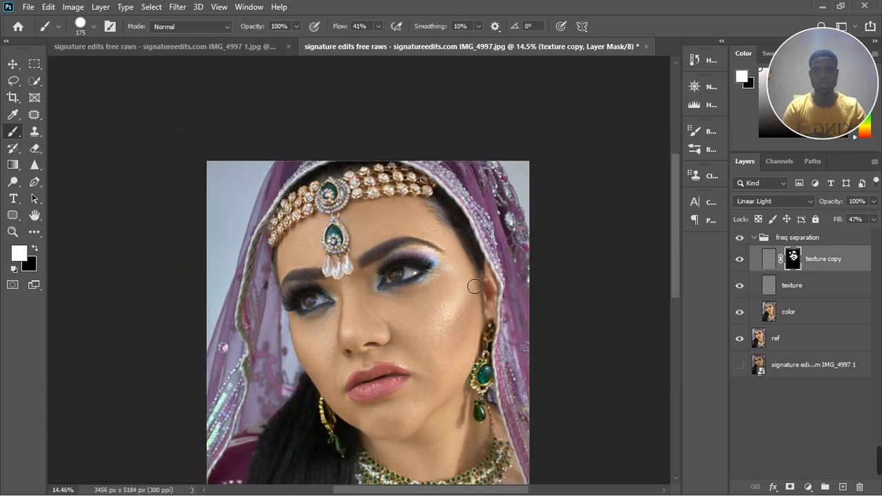
mouse_move(444, 398)
left_mouse_down()
mouse_move(435, 400)
mouse_move(441, 291)
left_mouse_up()
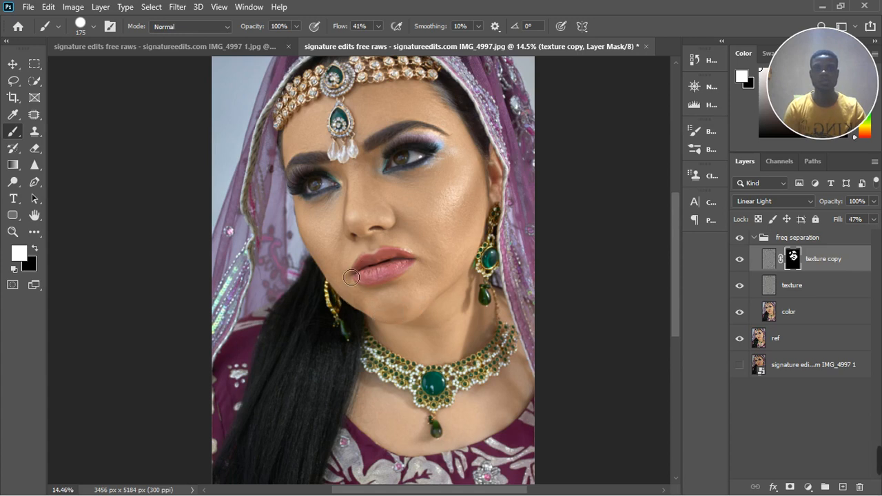
key("x")
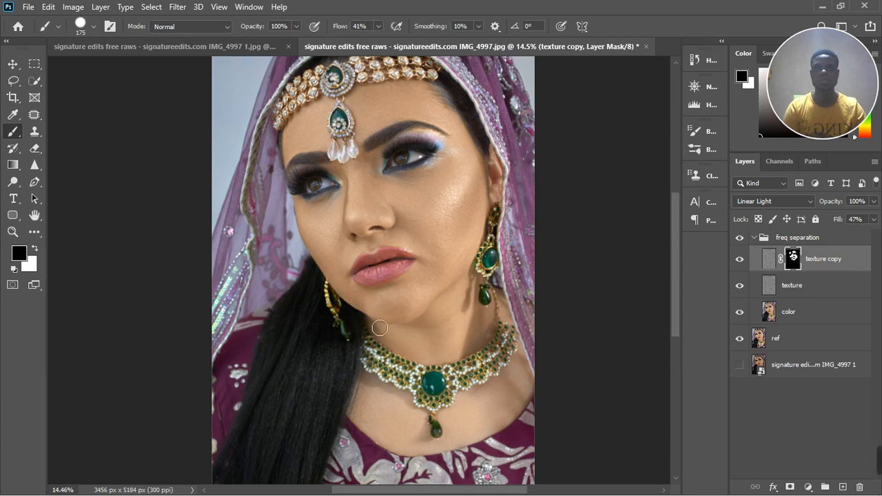
key("x")
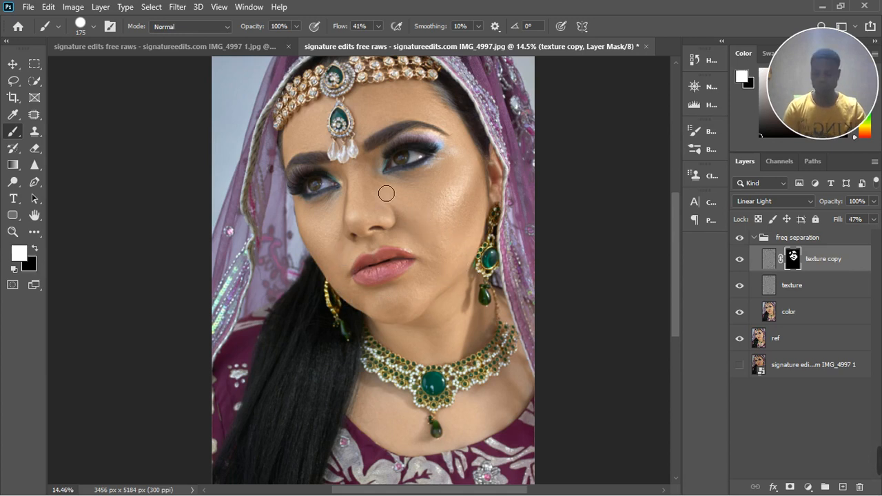
scroll(372, 186, "up", 2)
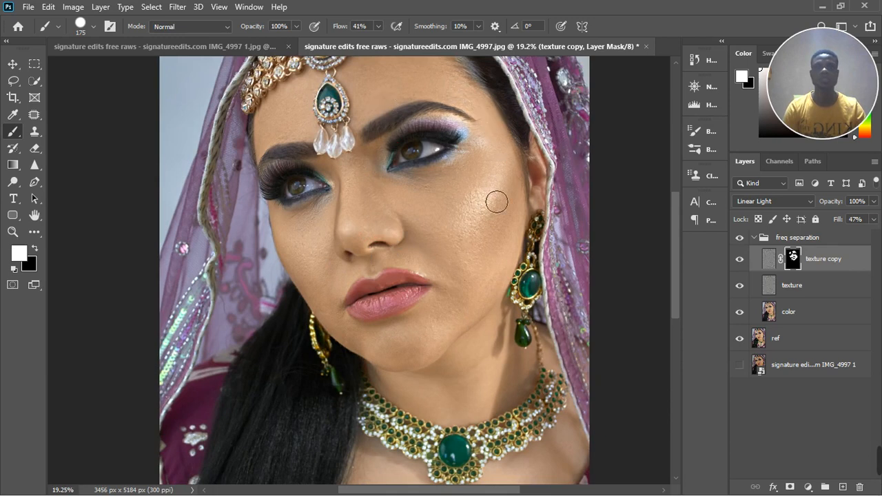
scroll(491, 200, "down", 1)
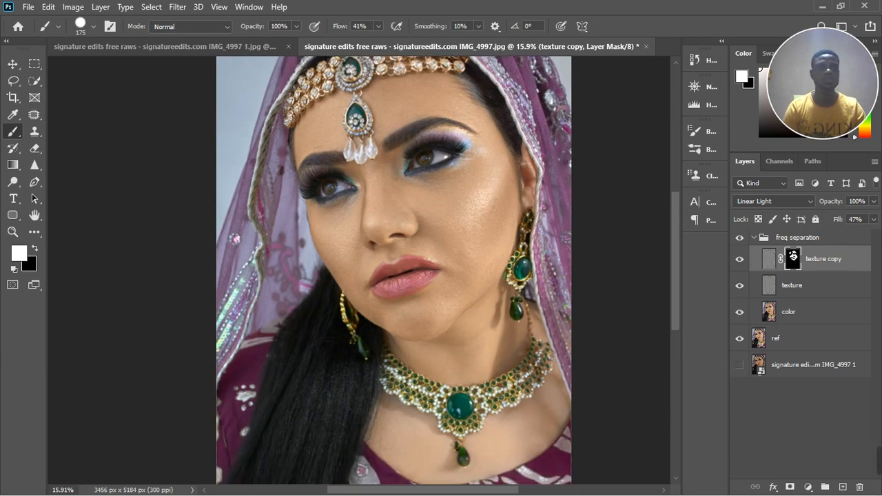
Step: Try a 63% Fill on the texture copy and compare the portrait with that layer hidden and shown
left_click(874, 220)
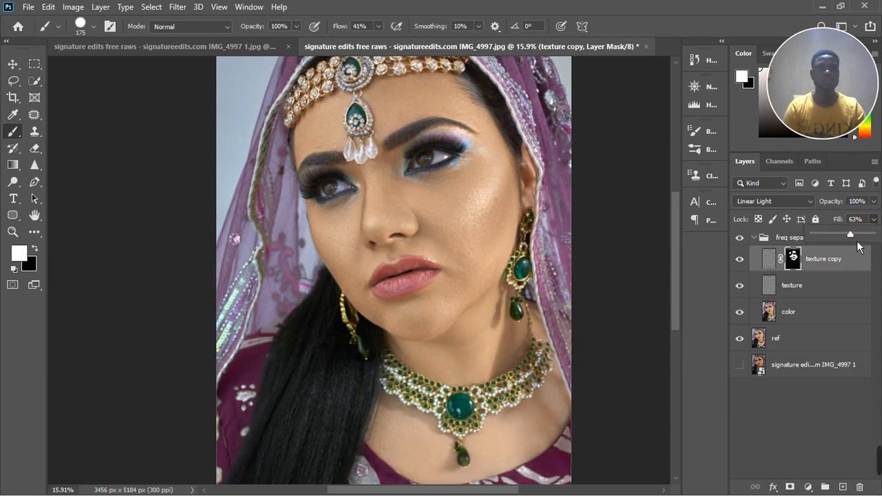
scroll(516, 265, "down", 3)
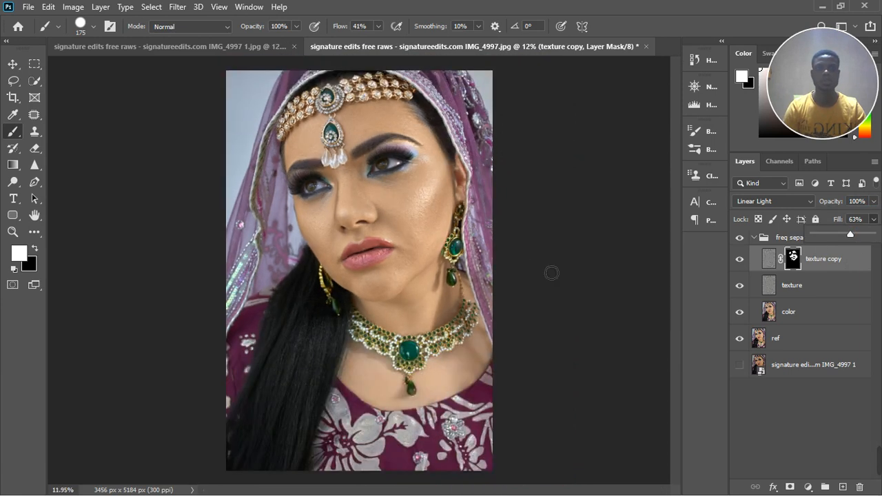
left_click(753, 270)
left_click(744, 265)
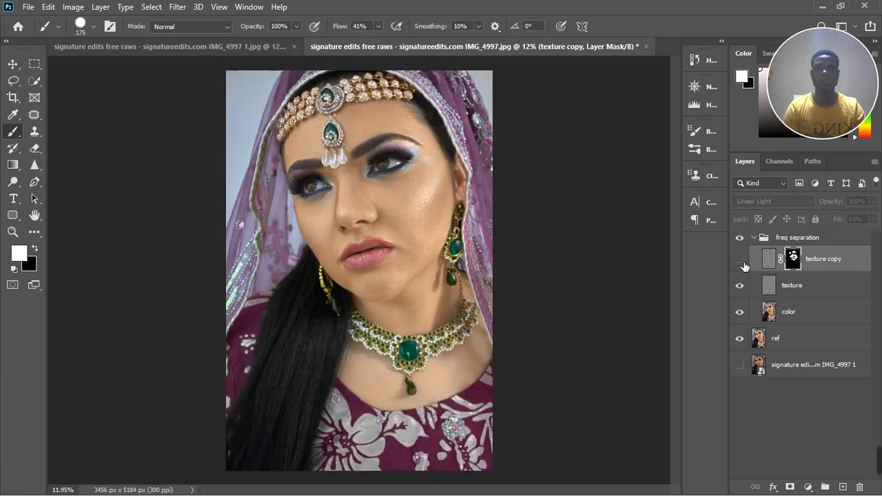
left_click(743, 264)
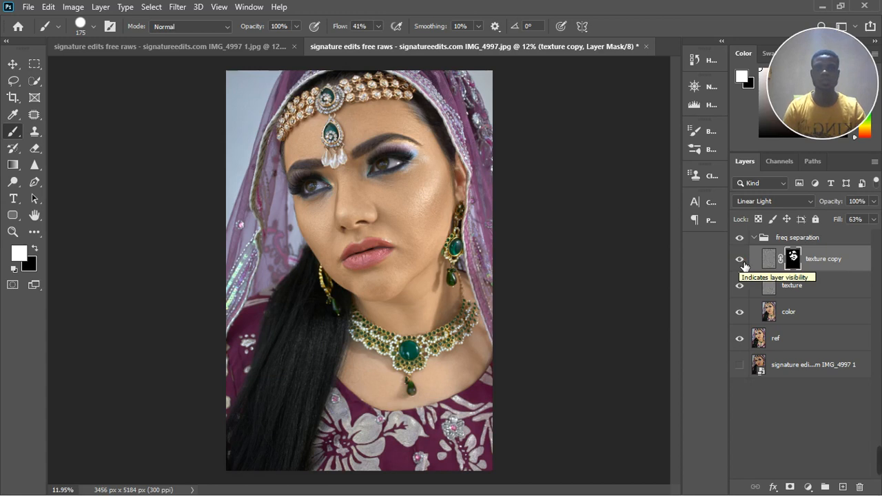
Step: Set the texture copy's Fill to 39% and compare the face up close with the layer hidden and shown
left_click(873, 219)
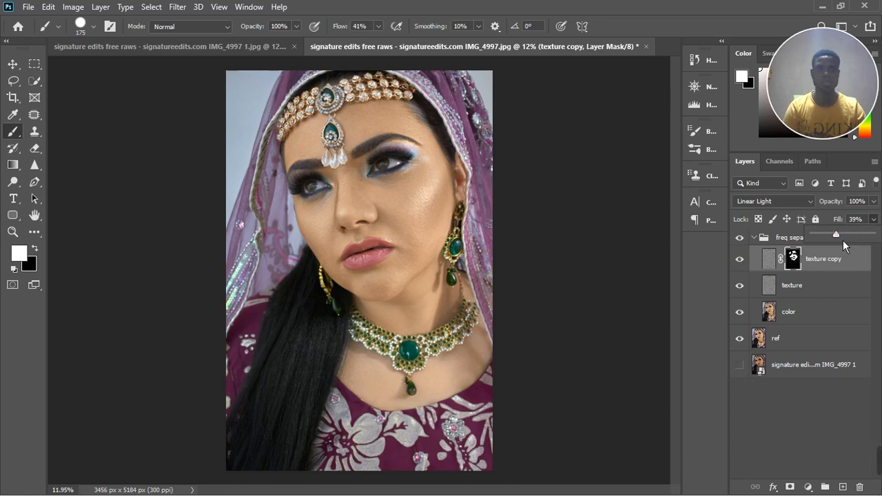
scroll(406, 218, "up", 3)
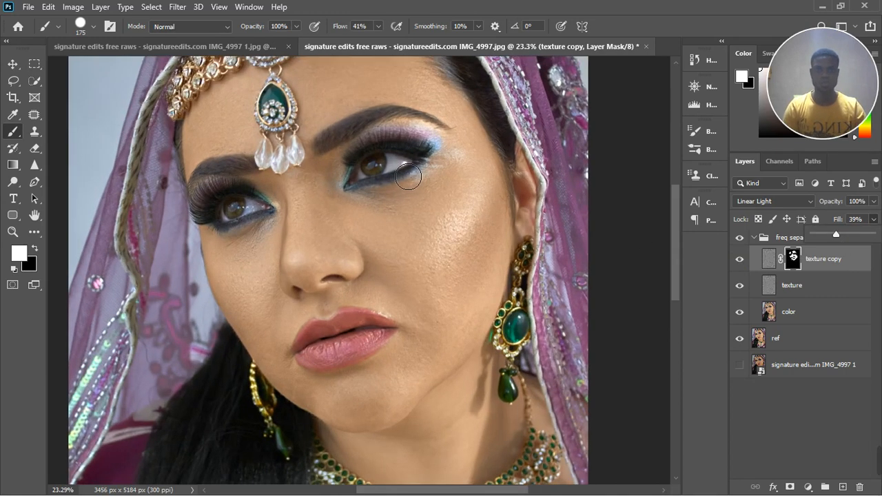
left_click(750, 260)
left_click(741, 262)
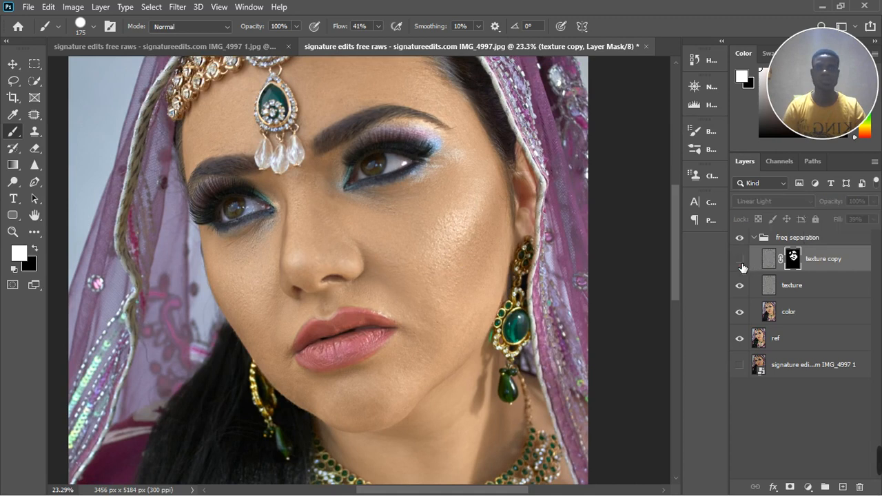
left_click(740, 261)
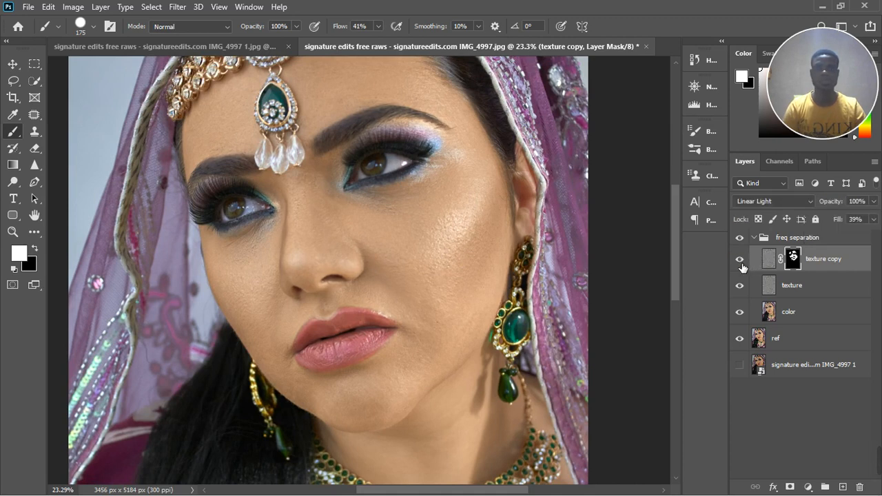
left_click(740, 262)
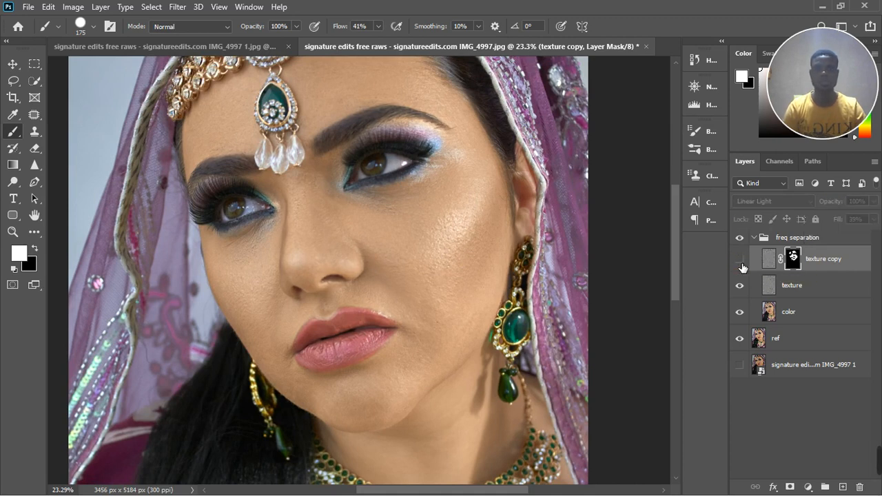
left_click(741, 263)
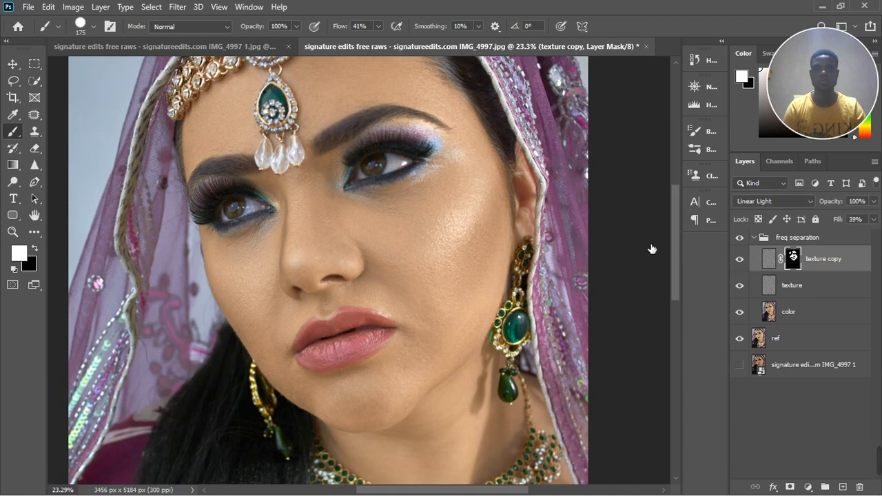
Step: Collapse the freq separation group and stamp all visible layers into a new layer above it
scroll(410, 230, "down", 4)
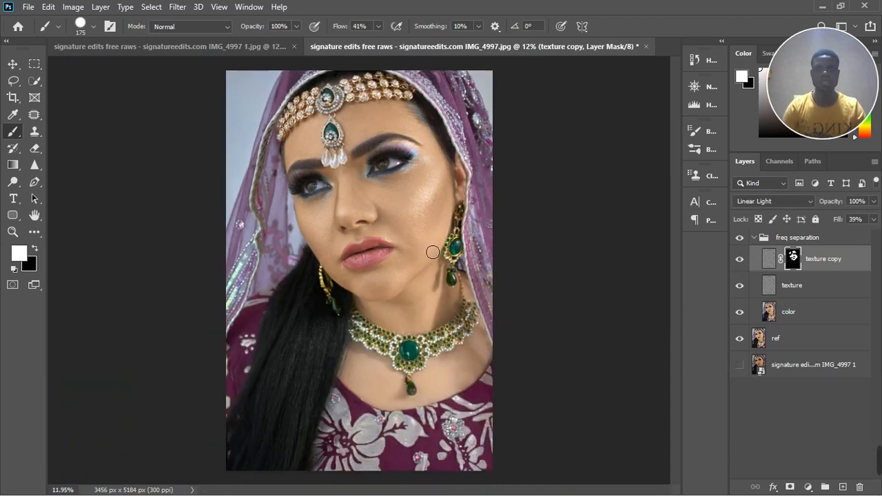
scroll(433, 252, "down", 1)
scroll(383, 352, "up", 1)
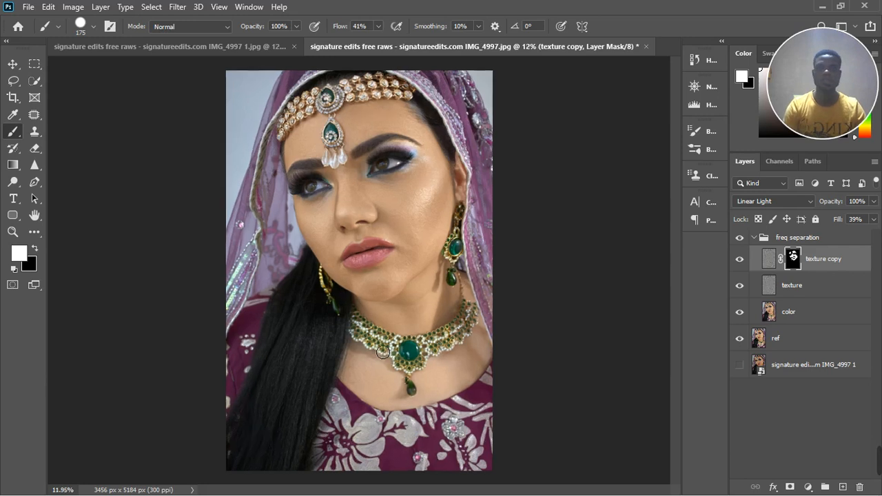
left_click(755, 239)
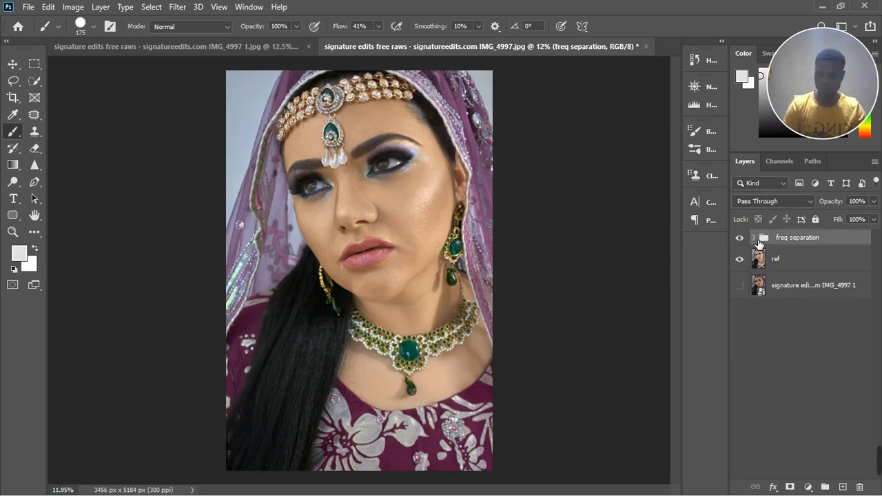
key("ctrl+shift+alt+e")
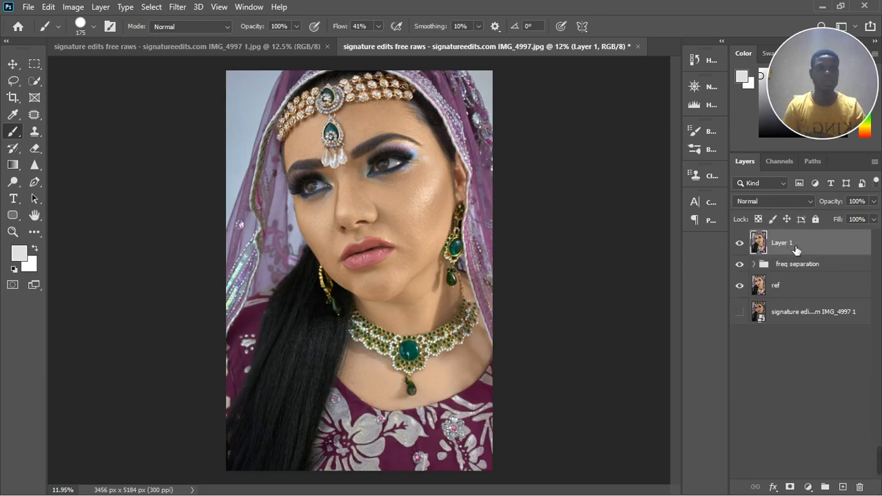
Step: Add an Exposure adjustment layer above the stamped layer with Gamma Correction 0.96 and preview the image without and with it
left_click(809, 487)
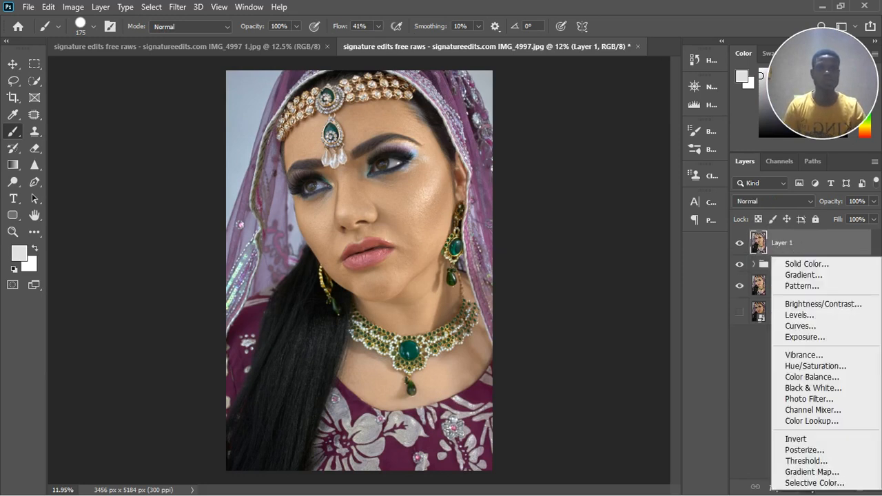
left_click(814, 353)
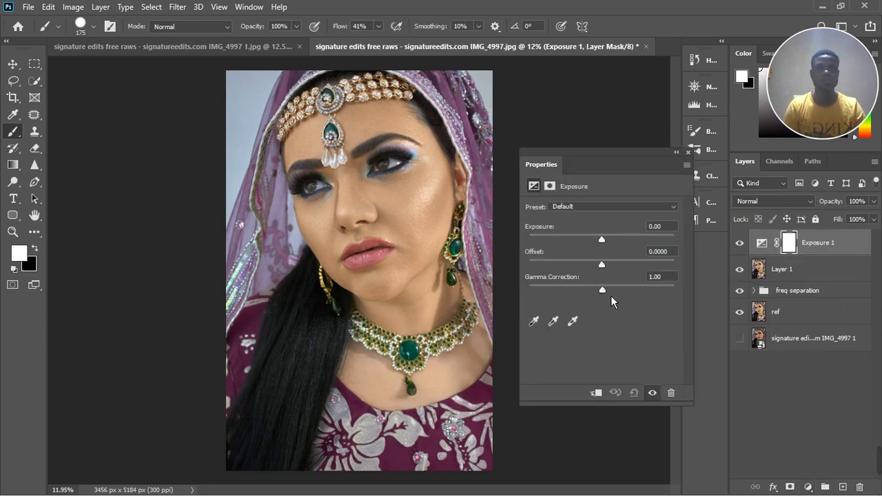
mouse_move(609, 294)
left_mouse_down()
mouse_move(618, 293)
mouse_move(610, 296)
left_mouse_up()
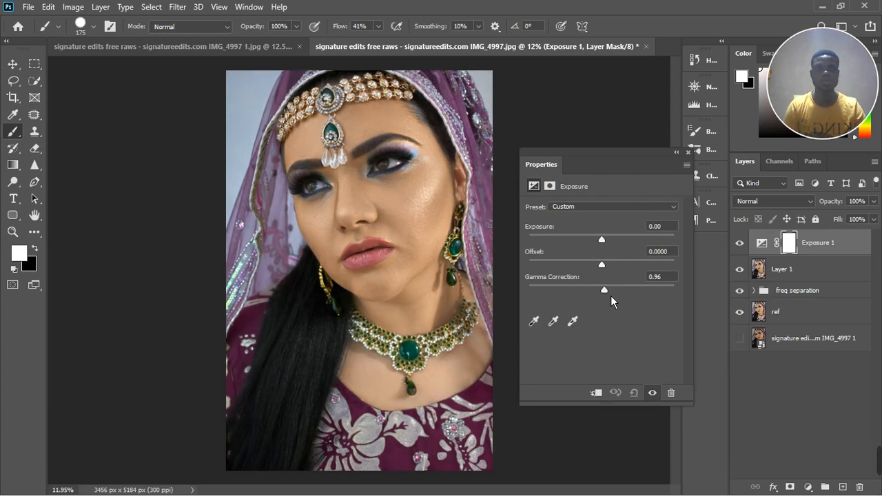
left_click(653, 394)
left_click(653, 394)
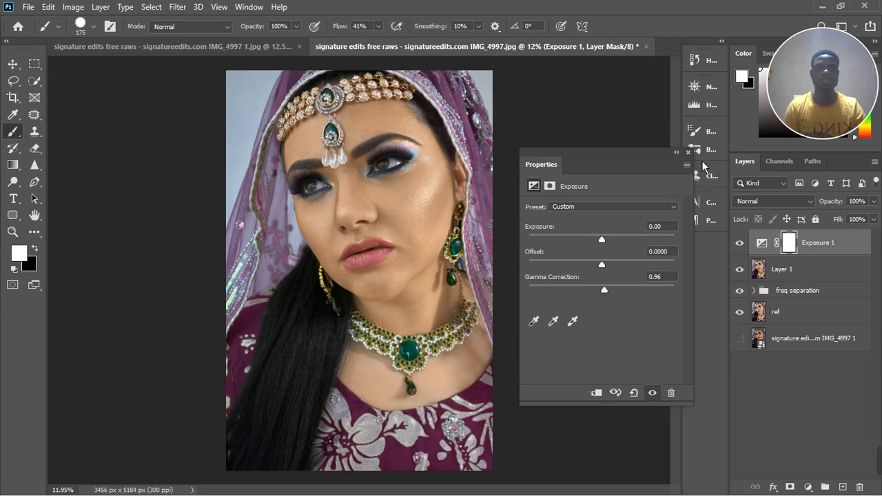
Step: Set the Exposure layer's Gamma Correction to 0.94 and compare the portrait with the layer hidden and shown
left_click_drag(609, 294, 601, 294)
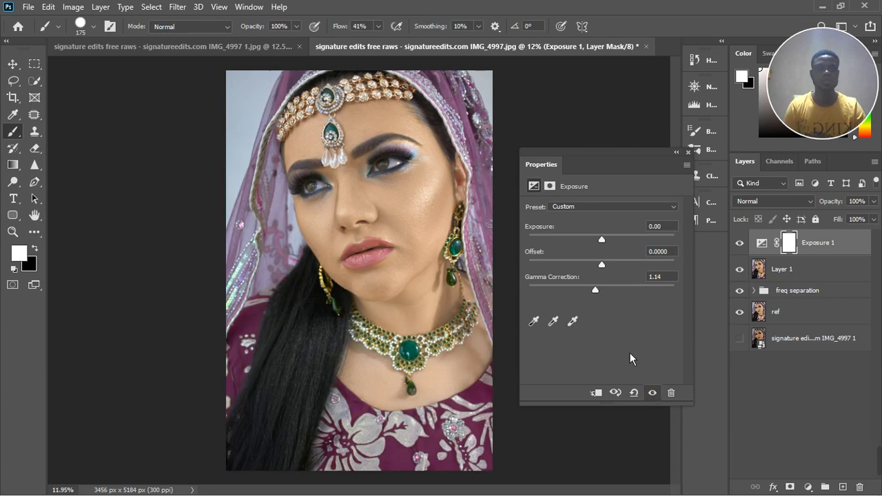
left_click_drag(597, 292, 610, 296)
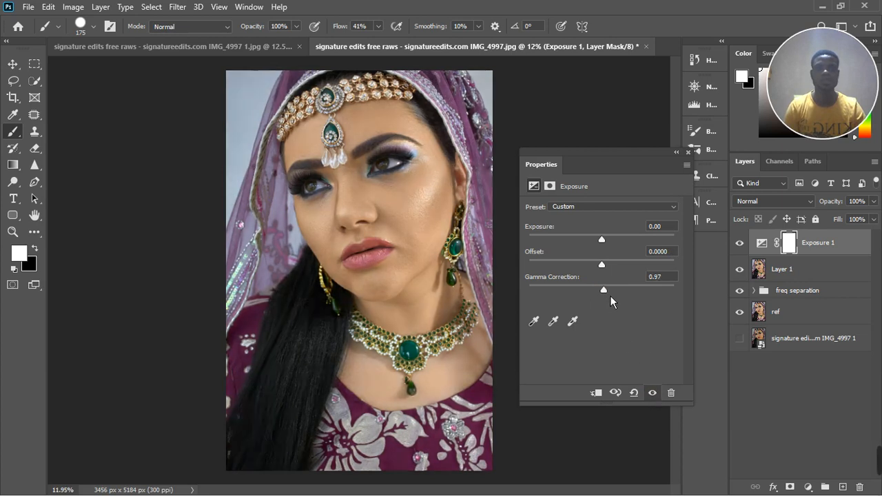
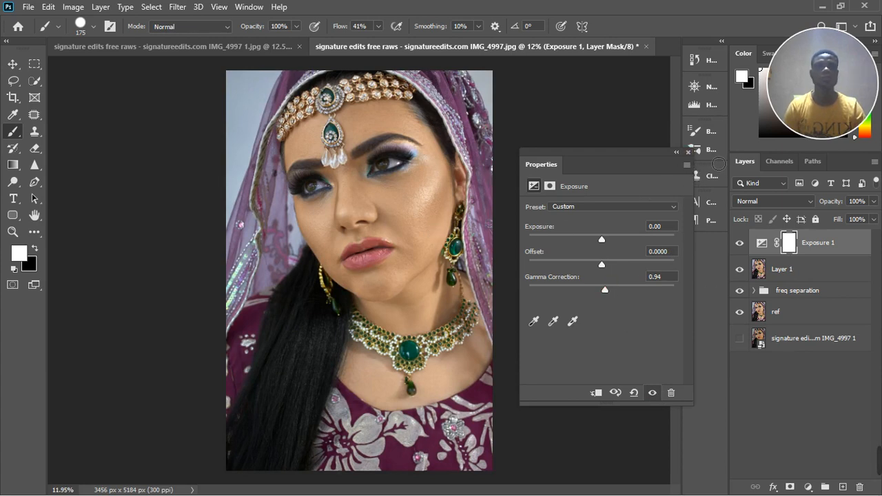
left_click(688, 152)
left_click(740, 244)
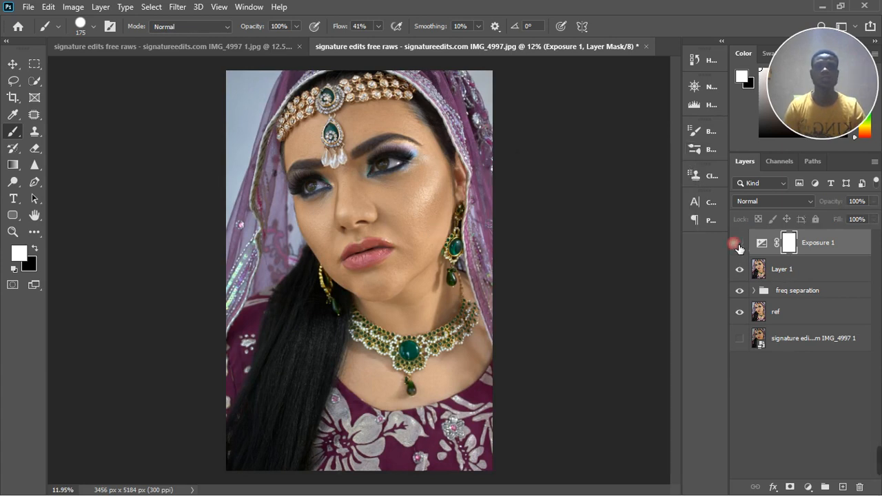
left_click(739, 245)
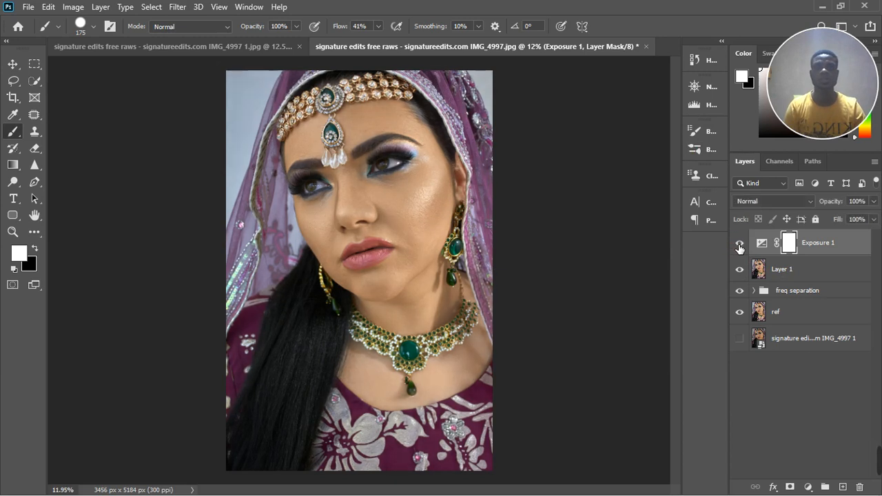
scroll(430, 250, "down", 1)
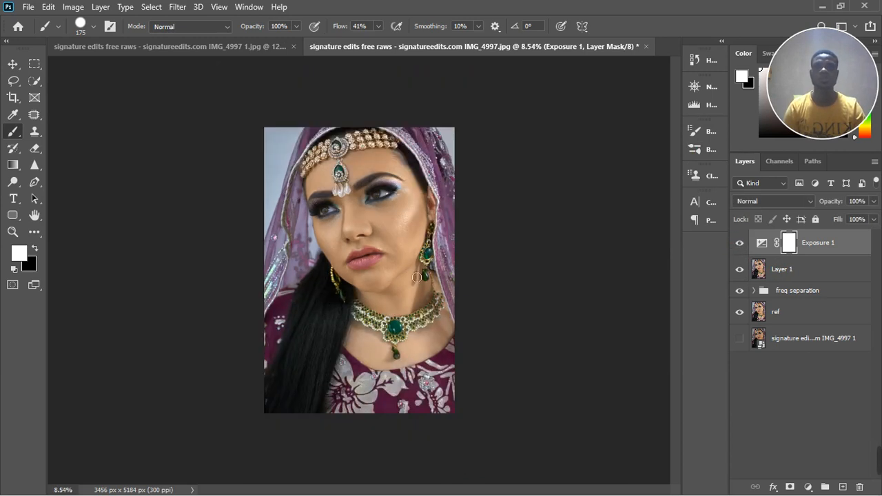
scroll(320, 279, "up", 1)
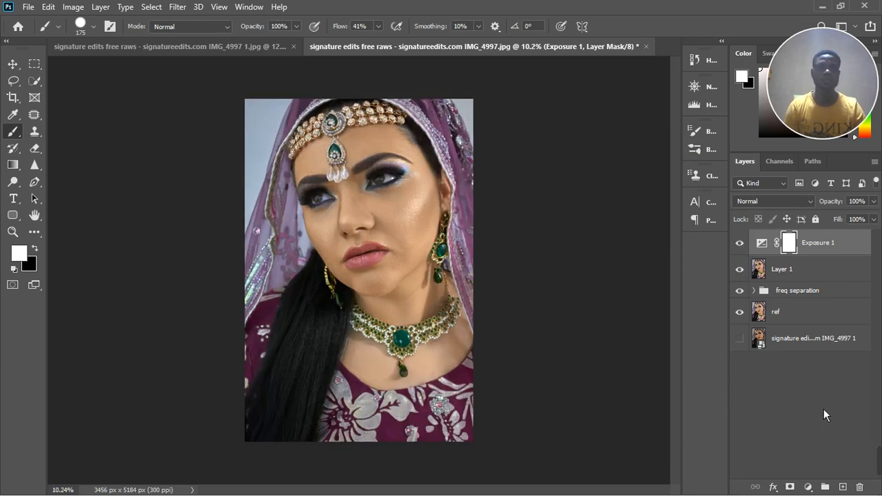
Step: Add a Color Balance adjustment layer above Exposure 1 with Midtones at Cyan–Red +1 and Yellow–Blue +6
left_click(809, 487)
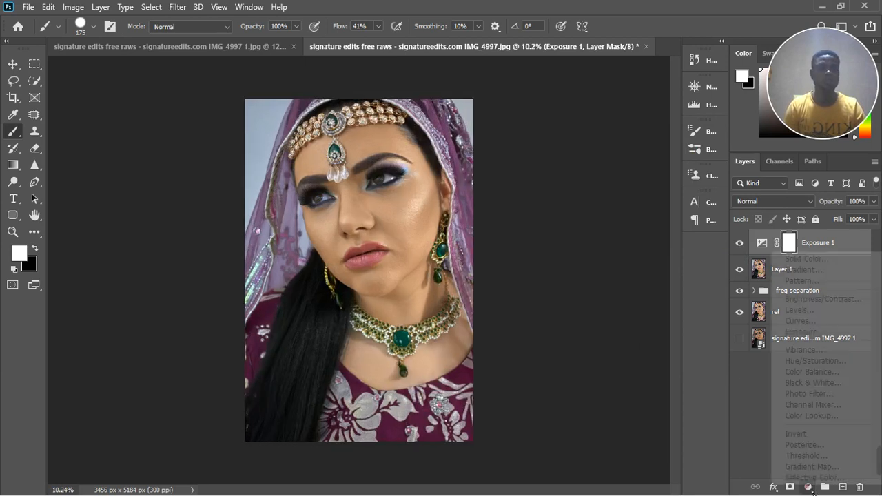
left_click(812, 372)
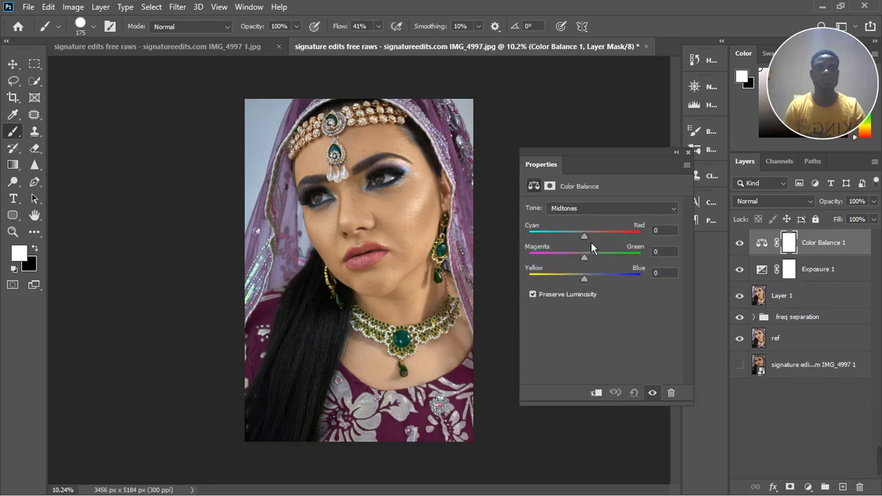
scroll(373, 210, "up", 2)
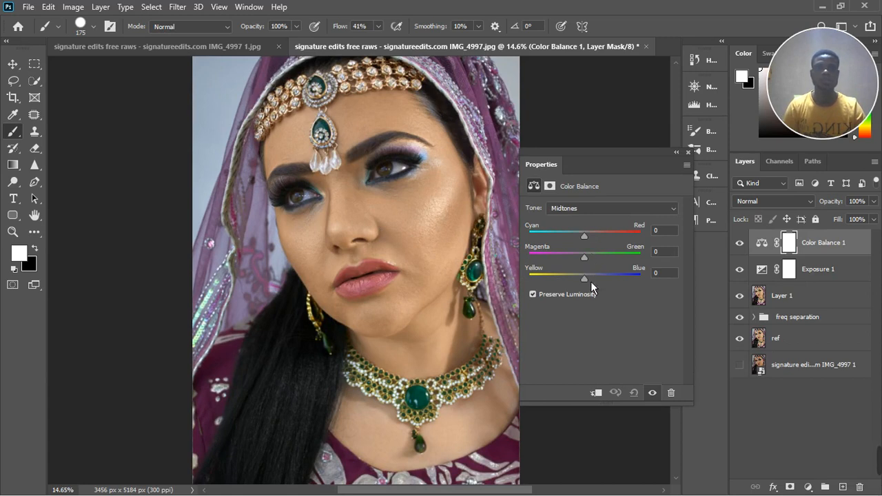
left_click_drag(591, 281, 595, 283)
left_click_drag(591, 242, 591, 242)
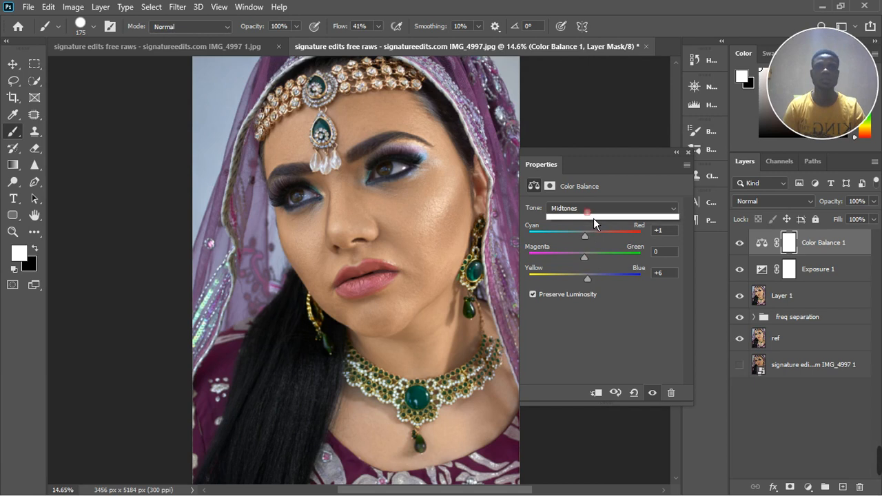
Step: Shift the Color Balance Highlights toward blue with Yellow–Blue +8 and fine-tune the Cyan–Red balance
left_click(593, 208)
left_click(594, 230)
key("Down")
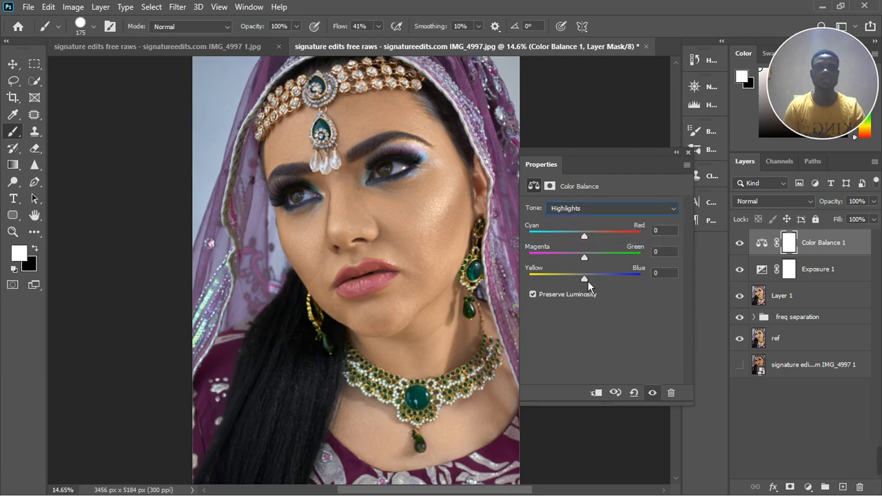
left_click_drag(590, 280, 596, 281)
left_click_drag(592, 244, 593, 244)
Step: Set the Color Balance Shadows to Cyan–Red -3, Magenta–Green 0 and Yellow–Blue +5
left_click(597, 209)
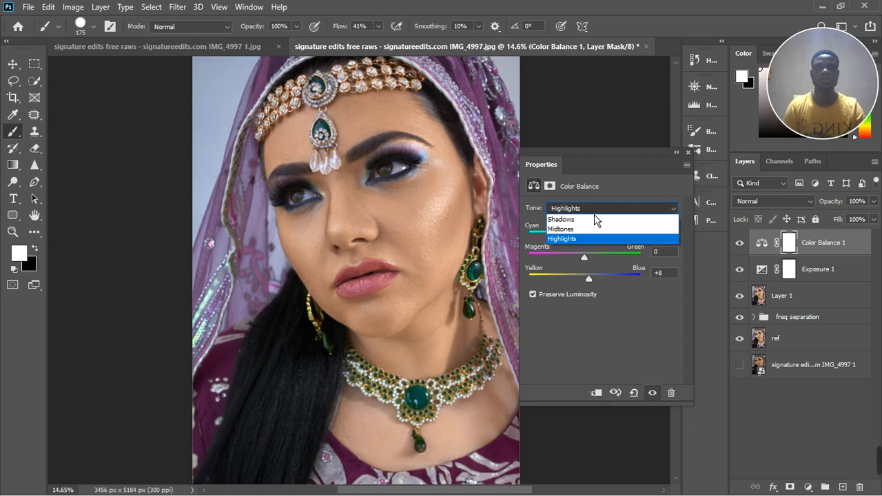
left_click(596, 220)
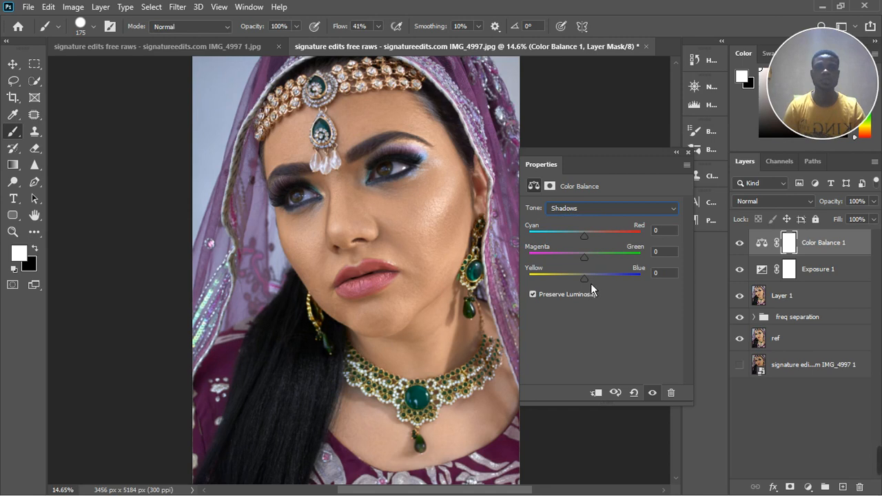
left_click_drag(591, 284, 600, 283)
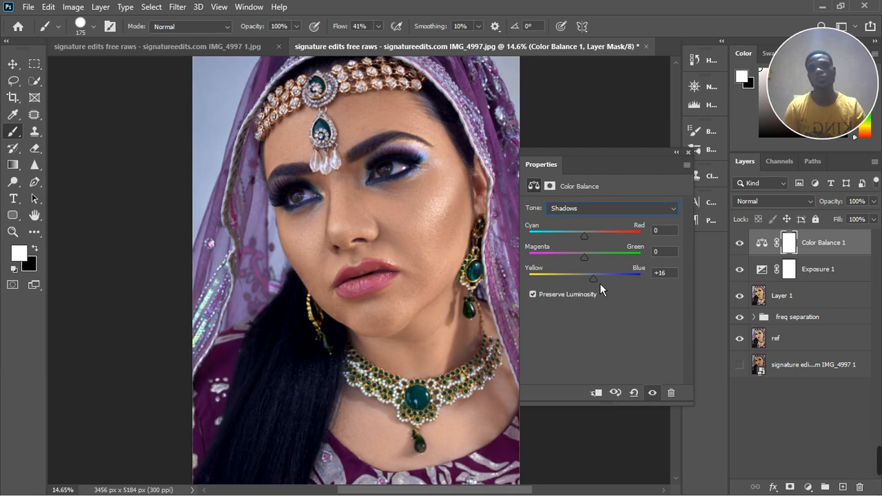
left_click_drag(599, 283, 595, 284)
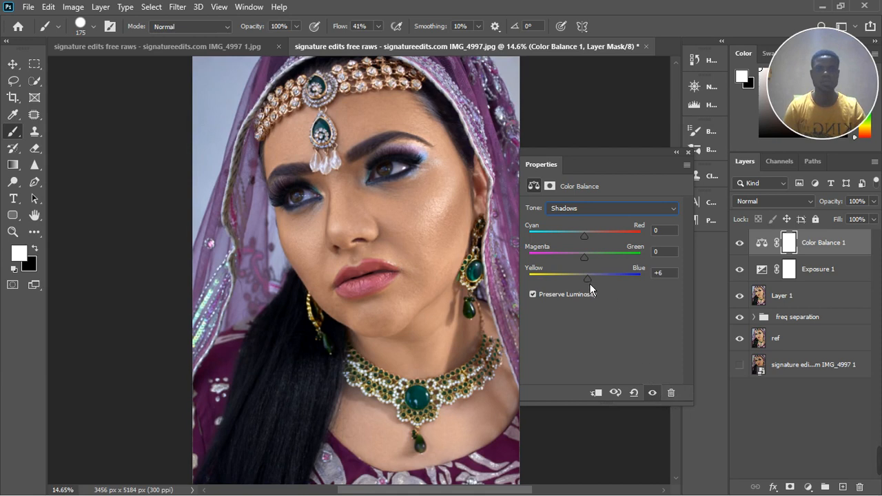
left_click_drag(590, 284, 594, 284)
left_click_drag(592, 282, 592, 282)
left_click_drag(593, 244, 589, 243)
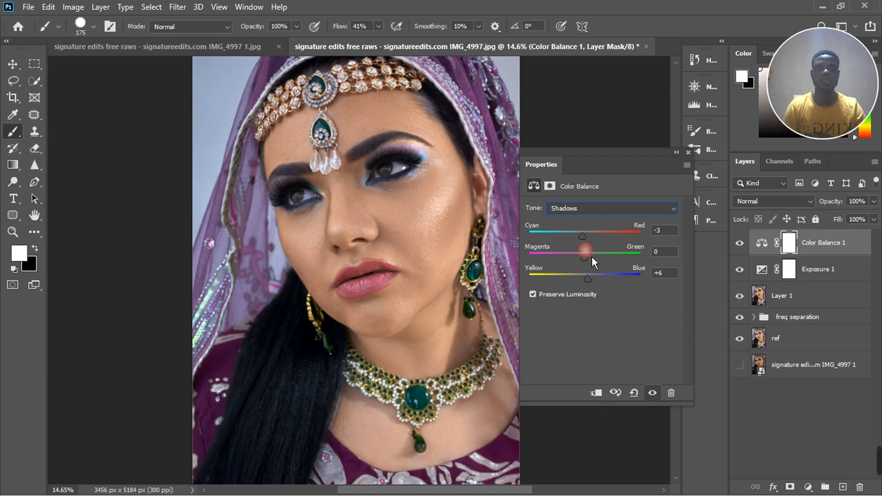
left_click_drag(591, 257, 588, 266)
left_click_drag(590, 265, 591, 266)
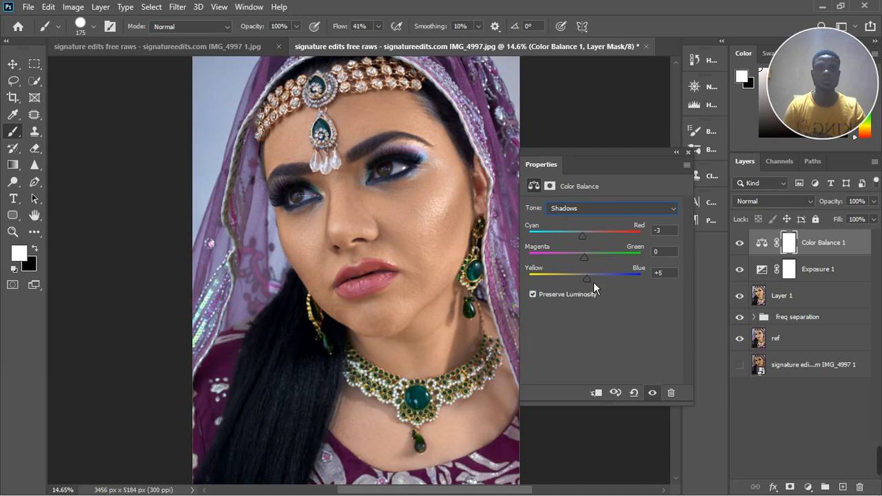
Step: Try a slight magenta shift in the Color Balance Midtones and reset Magenta–Green to 0
left_click(594, 209)
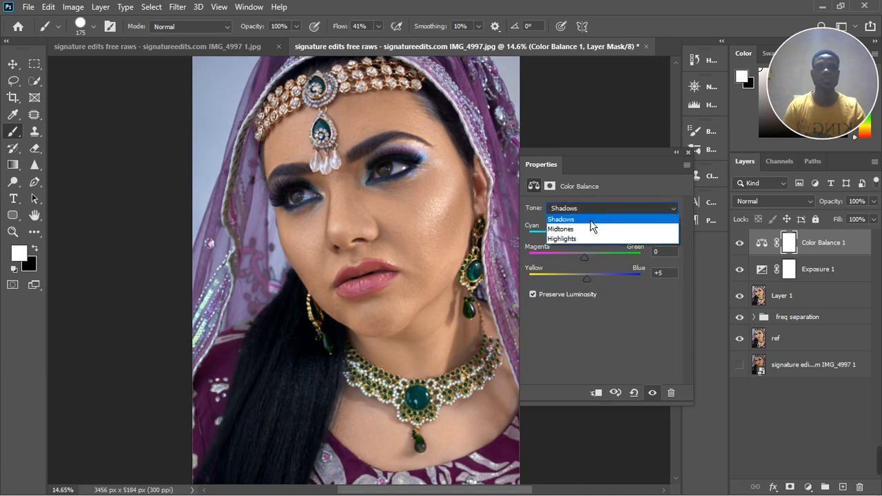
left_click(591, 229)
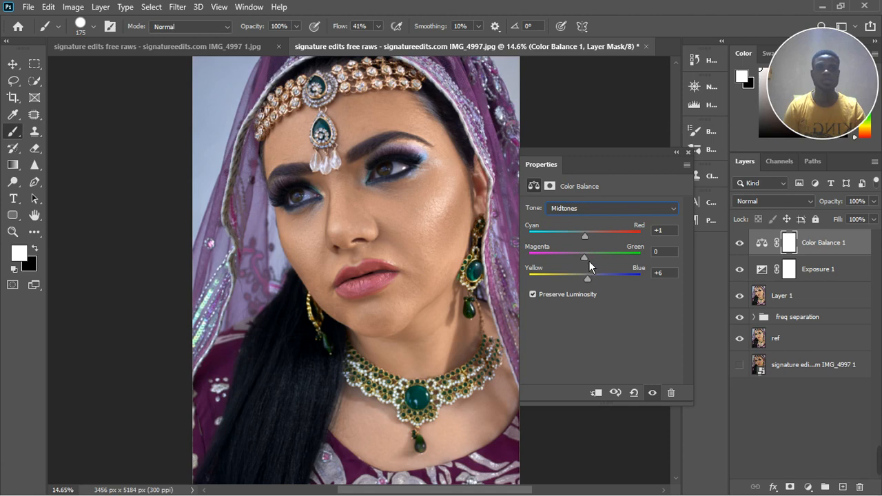
left_click_drag(589, 260, 591, 261)
left_click(665, 251)
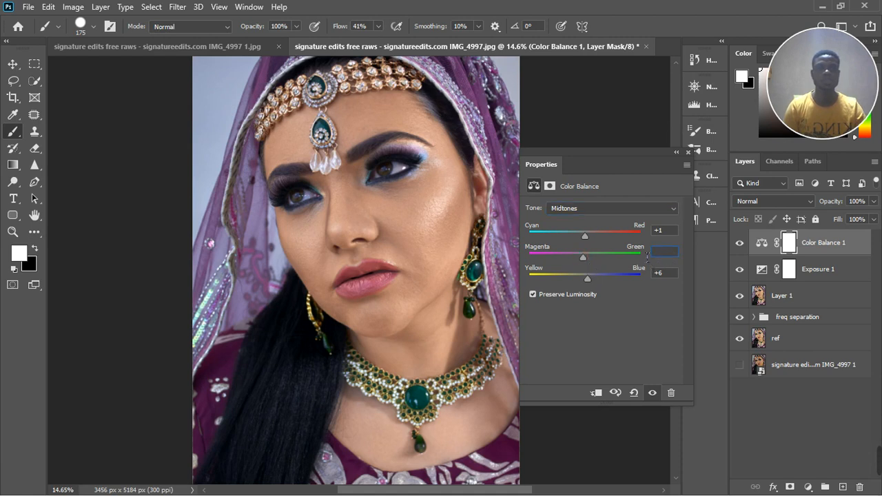
type("0")
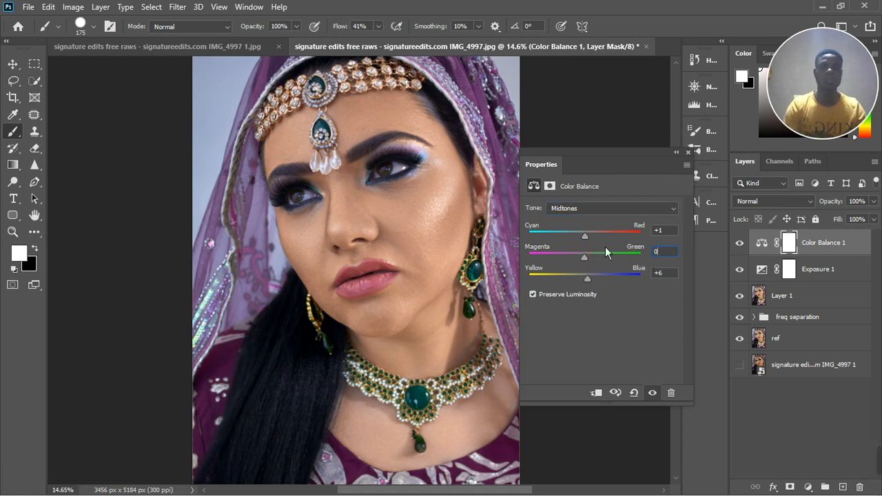
Step: Compare the portrait with the Color Balance layer hidden and shown, at full view and closer up
left_click(688, 152)
scroll(537, 215, "down", 4)
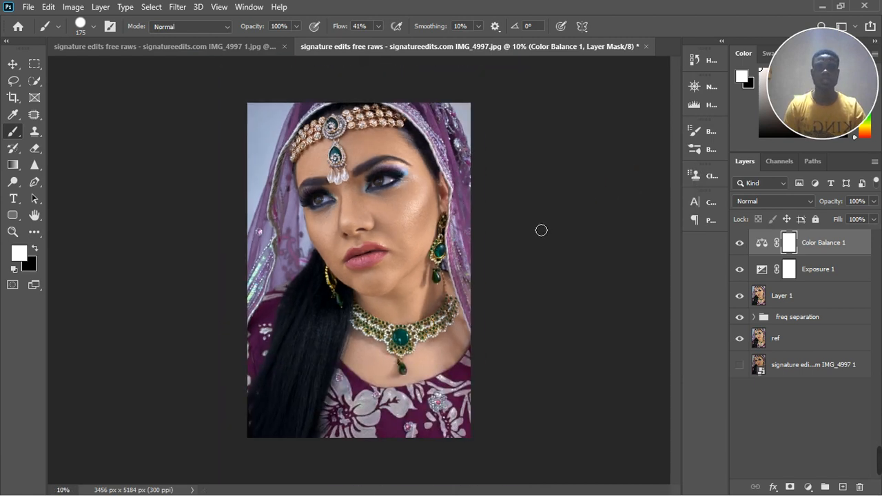
left_click(742, 243)
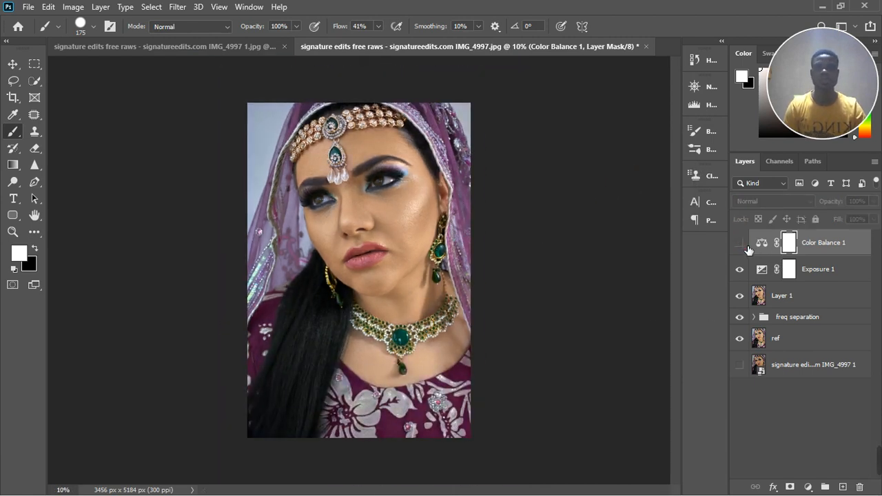
left_click(741, 243)
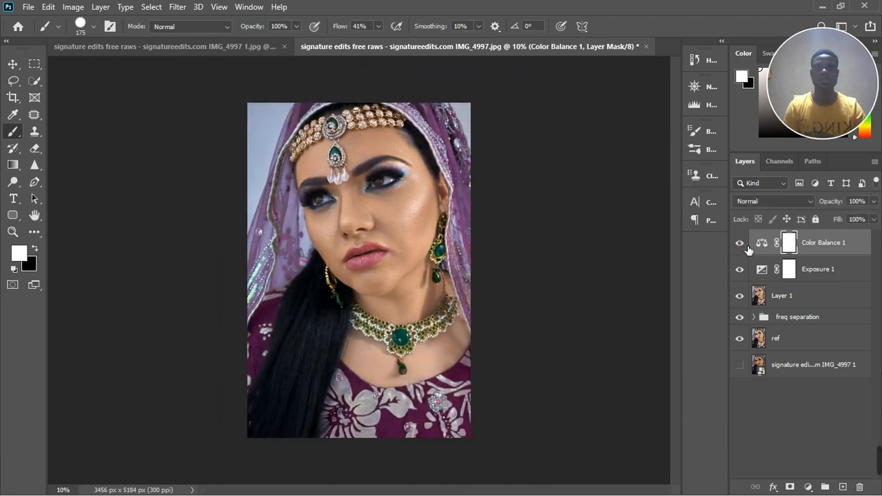
scroll(352, 185, "up", 2)
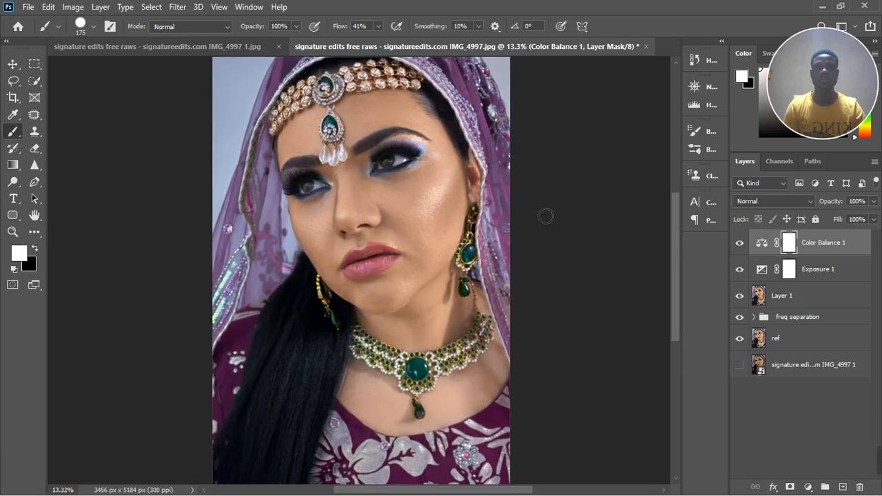
left_click(743, 246)
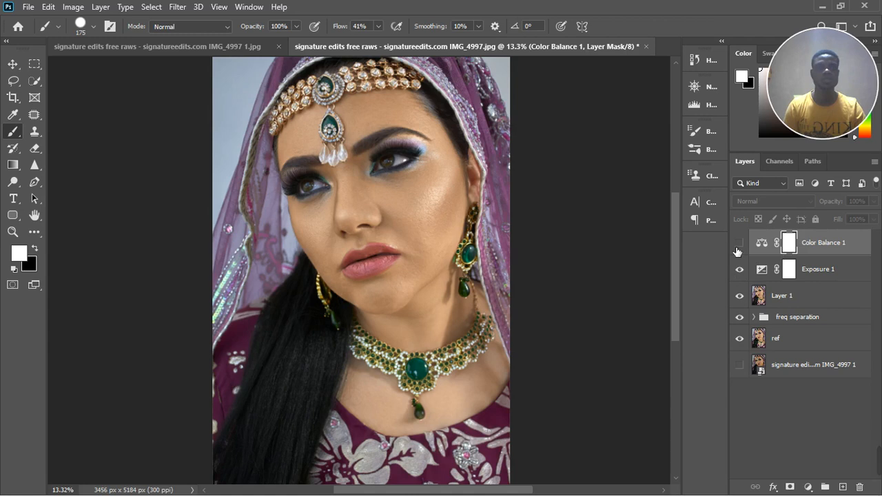
left_click(739, 245)
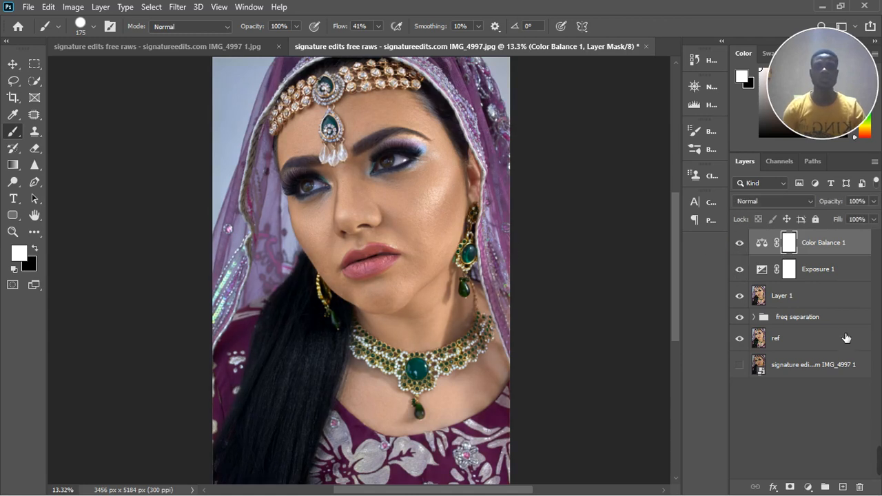
Step: Add a Curves adjustment layer with a midtone point at Input 115, Output 128, and invert its mask to black
left_click(809, 487)
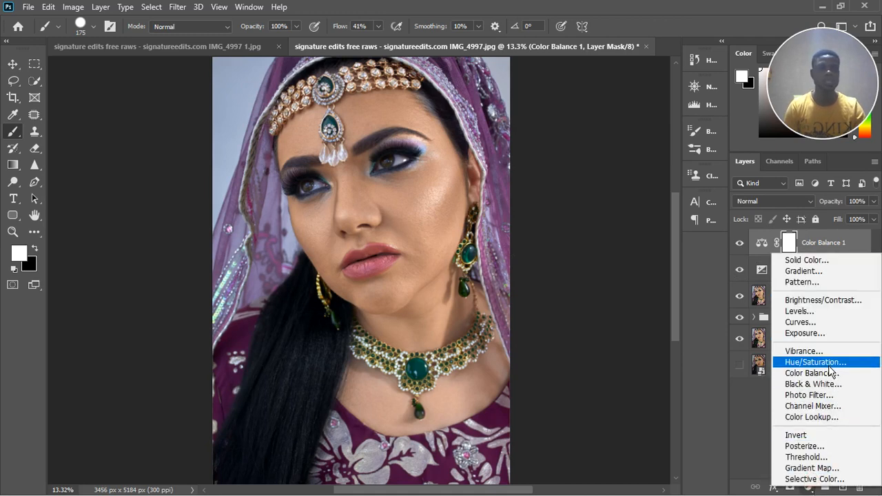
left_click(828, 326)
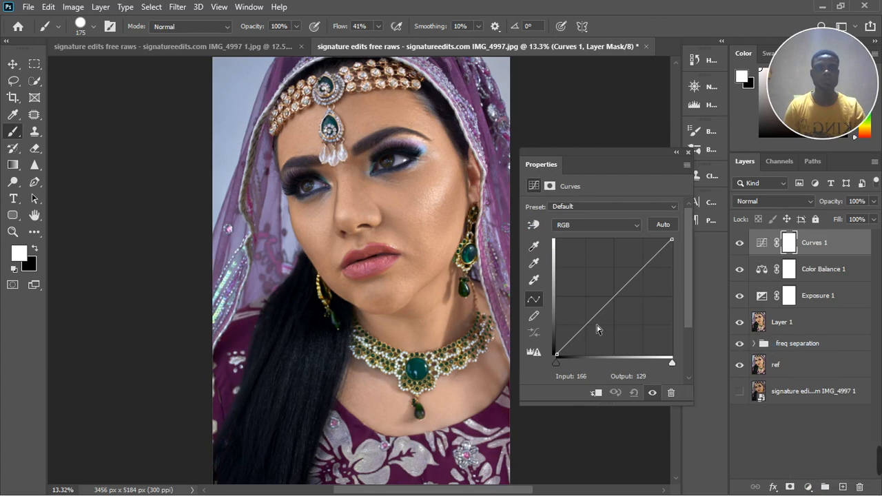
left_click_drag(613, 305, 614, 302)
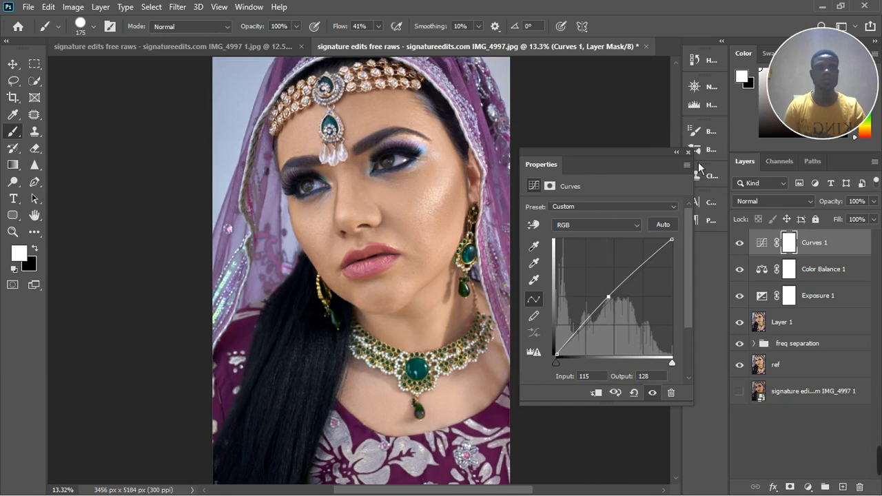
left_click(792, 247)
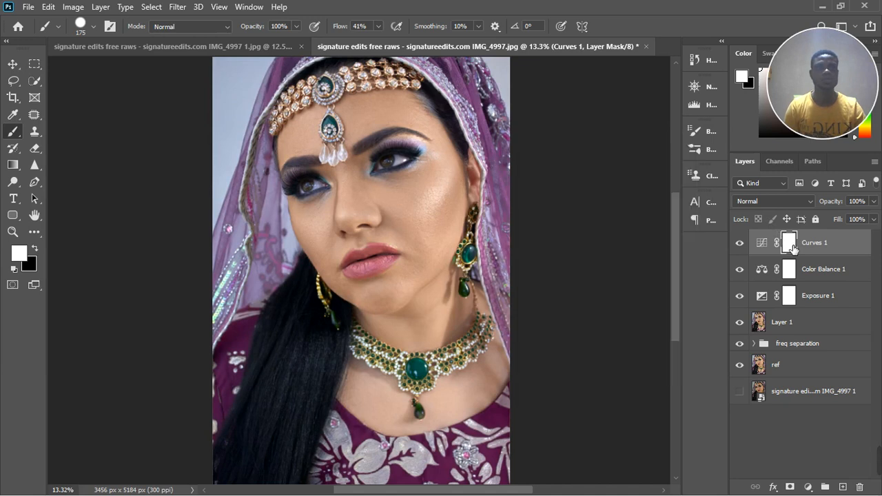
key("ctrl+i")
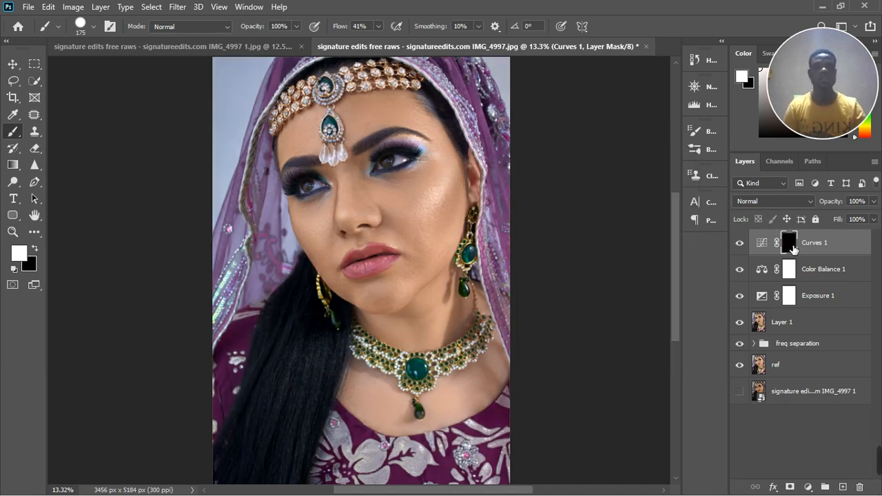
Step: Enlarge the brush to 1000 px and paint white on the Curves 1 mask over the face, neck and chest
key("bracketright")
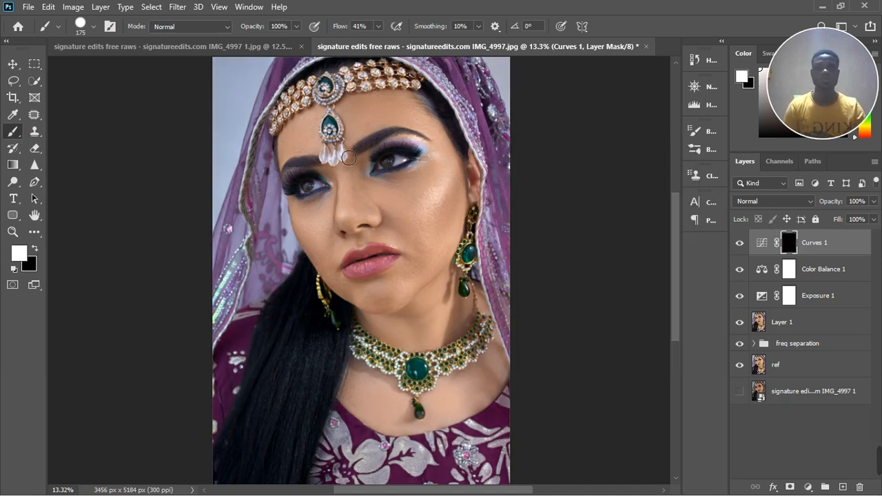
key("bracketright")
key("bracketright")
key("bracketright")
key("bracketright")
key("bracketright")
key("bracketright")
key("bracketright")
key("bracketright")
key("bracketright")
key("bracketright")
key("bracketright")
key("bracketright")
key("bracketright")
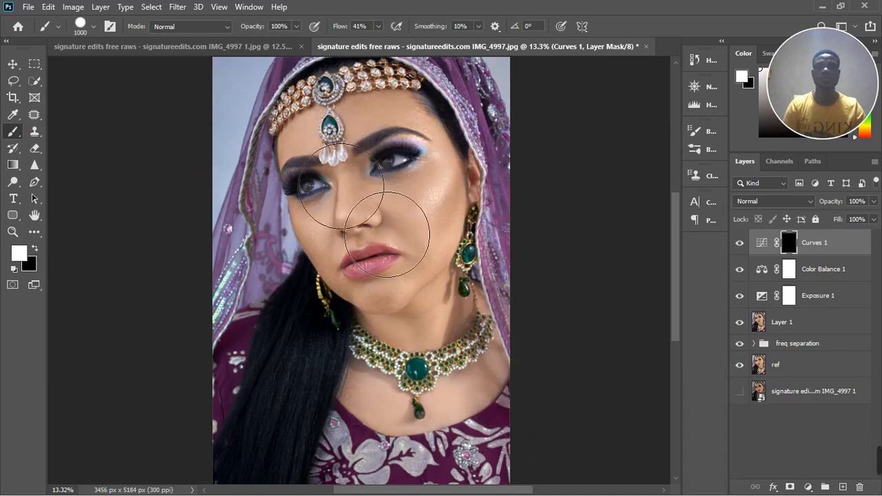
mouse_move(337, 439)
left_mouse_down()
mouse_move(441, 368)
mouse_move(488, 359)
left_mouse_up()
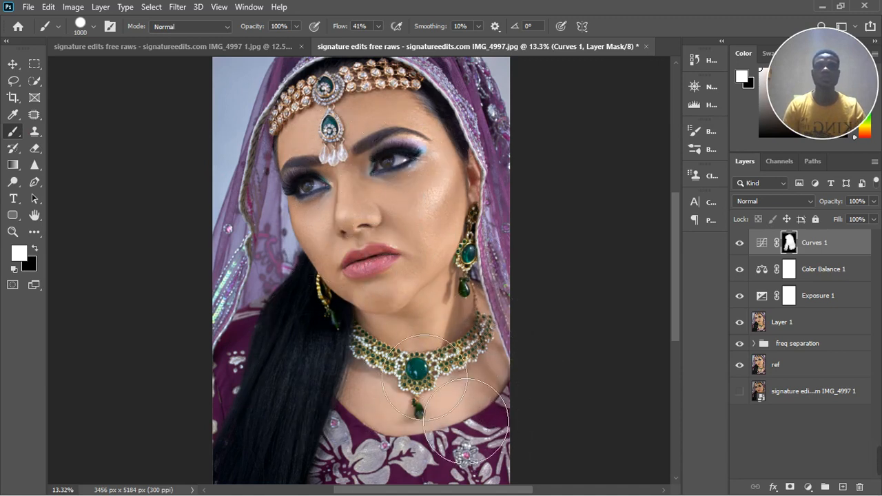
Step: Compare the full portrait with the Curves 1 layer hidden and shown
scroll(446, 361, "down", 4)
scroll(447, 361, "down", 3)
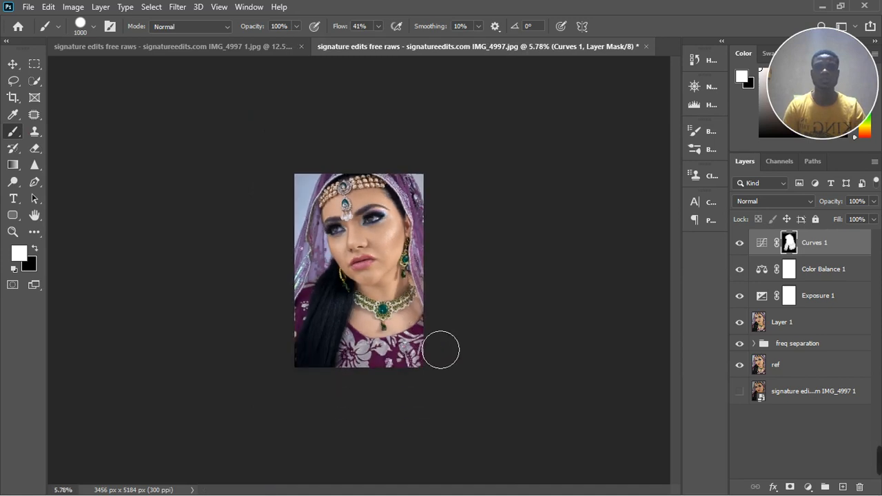
left_click(739, 243)
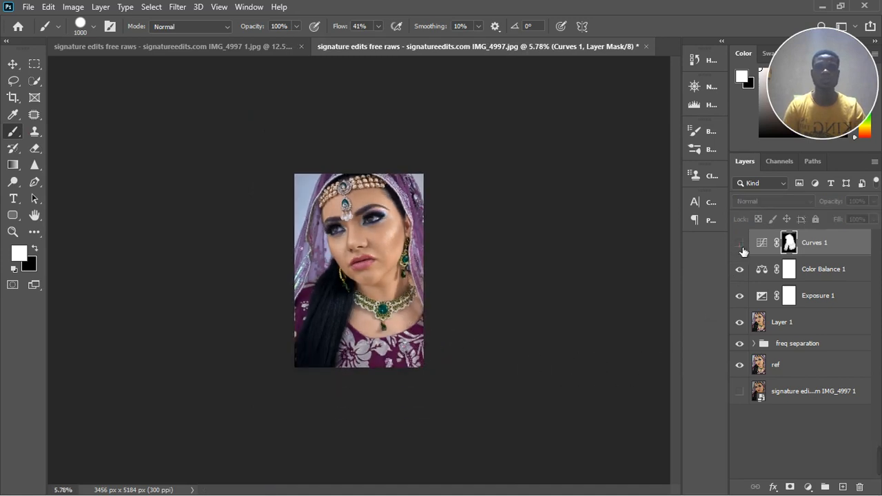
left_click(740, 243)
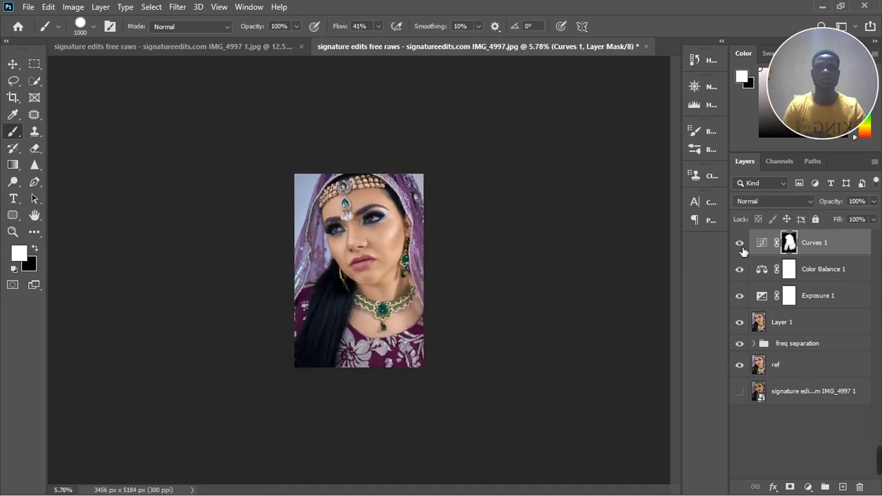
Step: Reduce the Curves 1 layer's opacity to 65% and check the effect on the portrait
left_click(874, 202)
left_click_drag(872, 219, 858, 227)
left_click(745, 301)
left_click(740, 297)
scroll(343, 227, "up", 2)
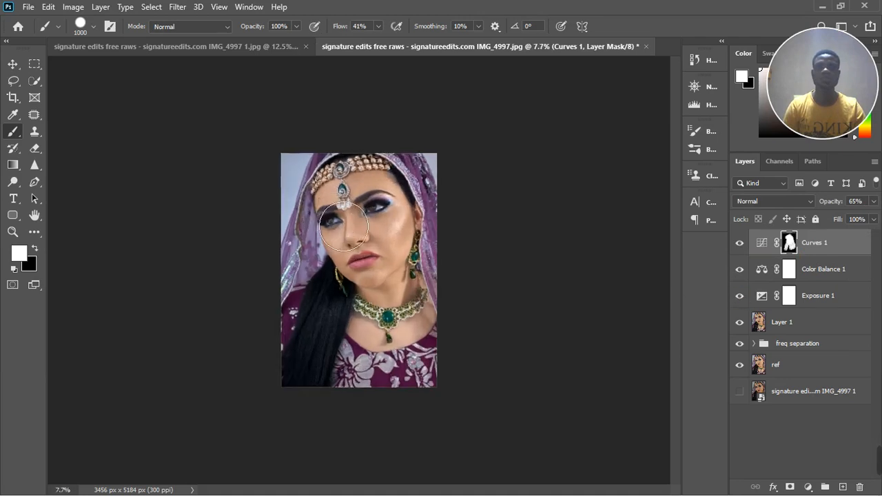
scroll(343, 227, "up", 2)
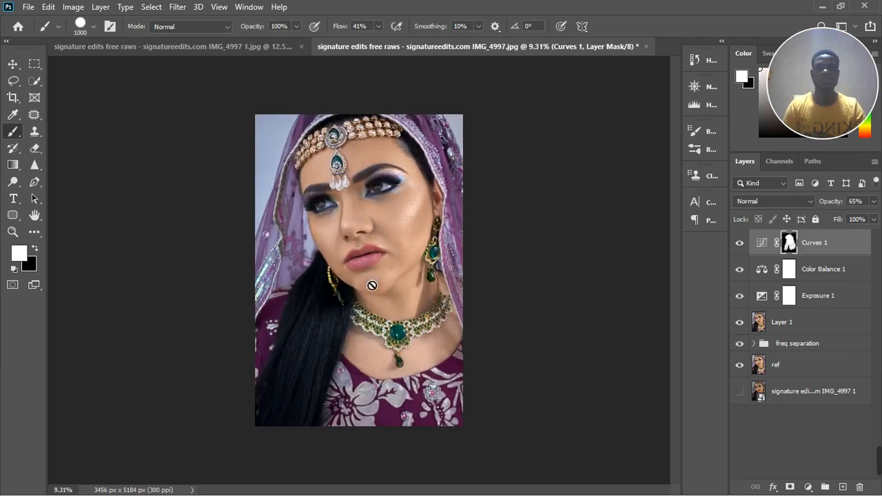
scroll(347, 285, "up", 1)
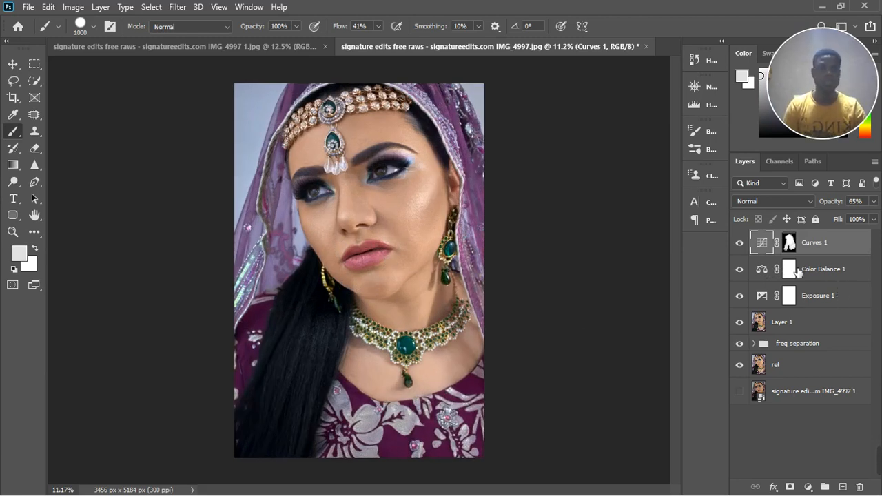
Step: Group the Curves 1, Color Balance 1 and Exposure 1 layers and stamp all visible layers into a new layer above the group
left_click(834, 297, "ctrl")
left_click(830, 296, "shift")
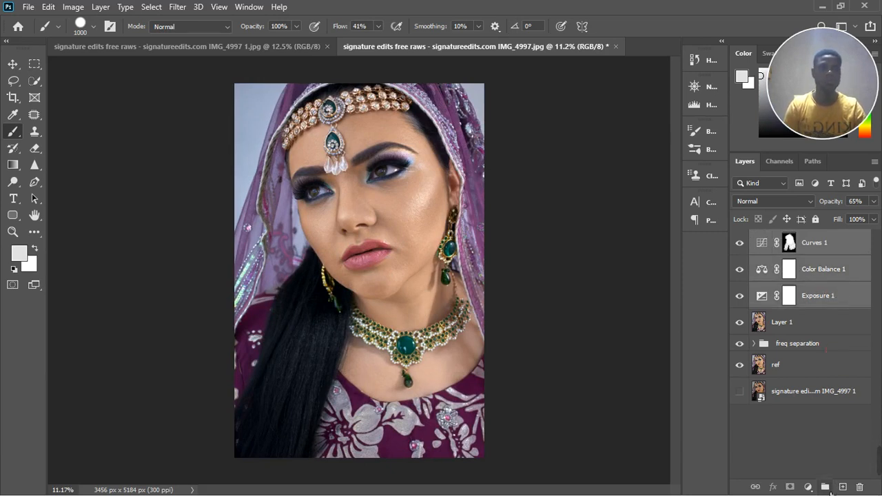
left_click(825, 487)
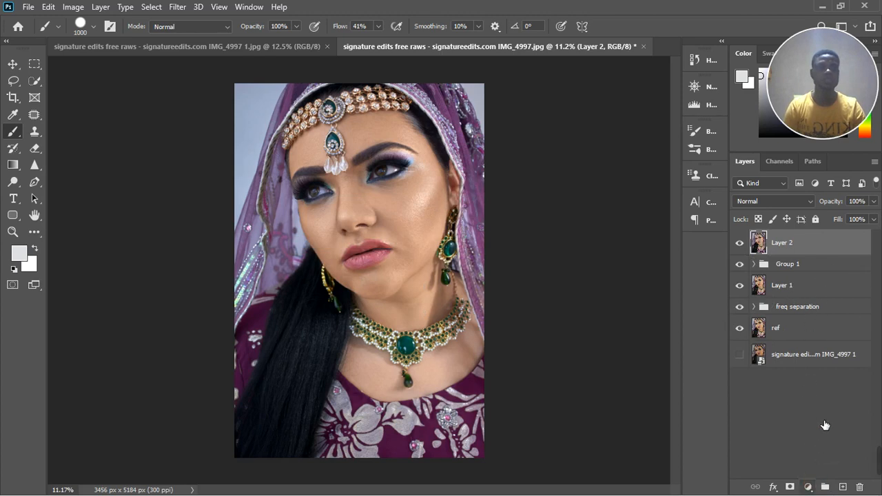
Step: Add a Vibrance adjustment layer above the stamped layer and raise its Vibrance moderately, leaving Saturation at 0
left_click(809, 486)
left_click(807, 264)
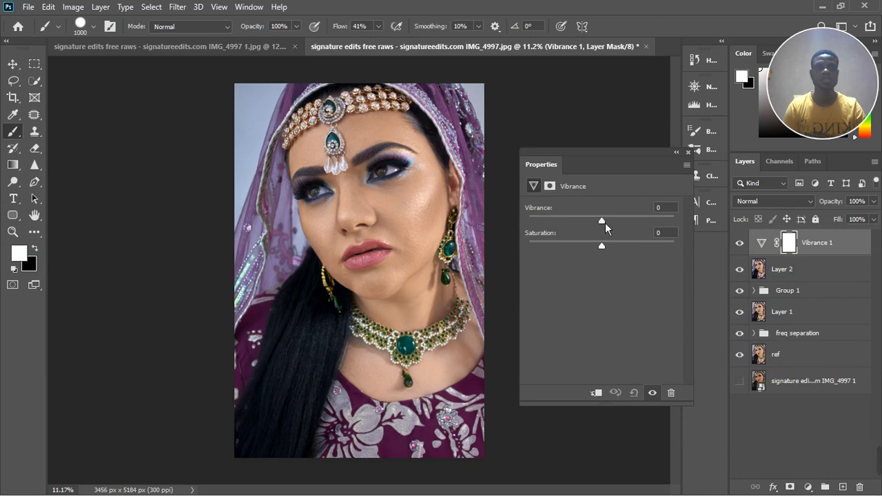
left_click_drag(608, 225, 628, 228)
left_click(688, 152)
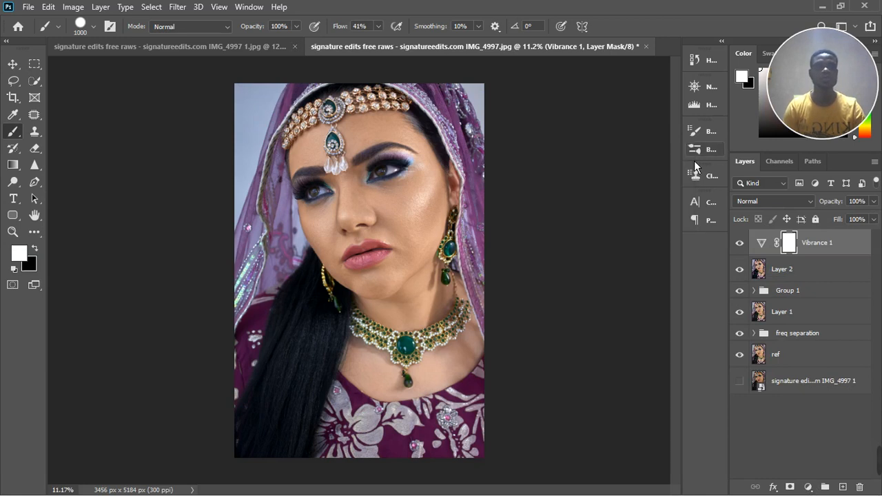
Step: Check the portrait with the Vibrance 1 layer hidden and shown, and stamp all visible layers into a new top layer
left_click(741, 244)
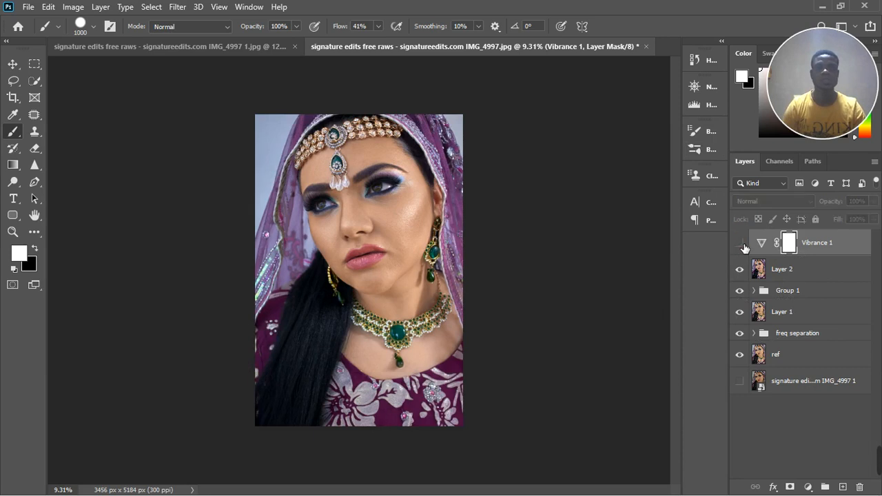
left_click(741, 244)
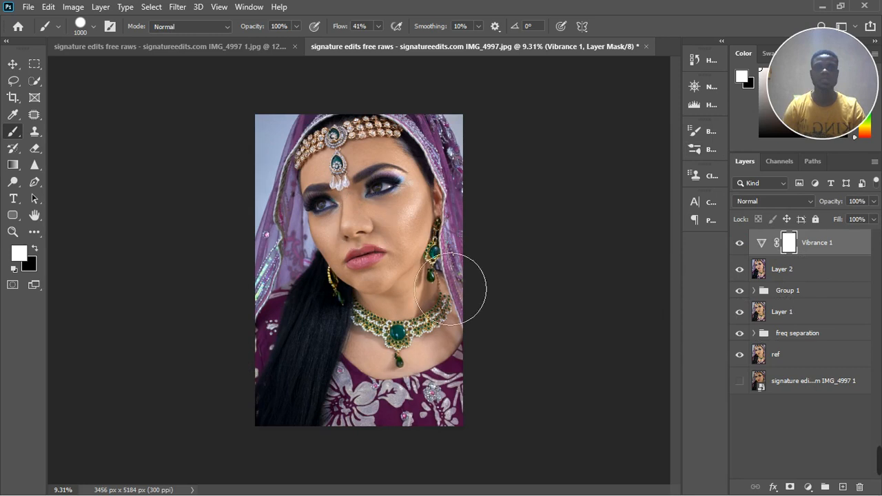
scroll(476, 303, "up", 1)
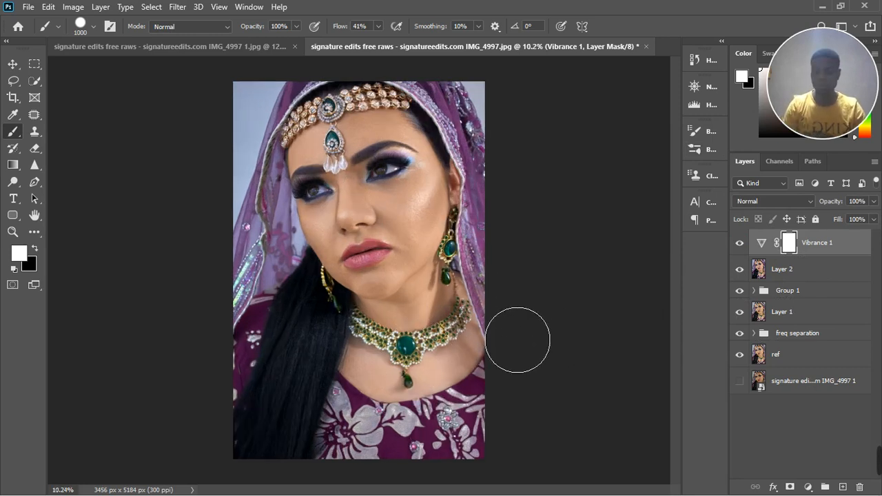
scroll(513, 335, "down", 1)
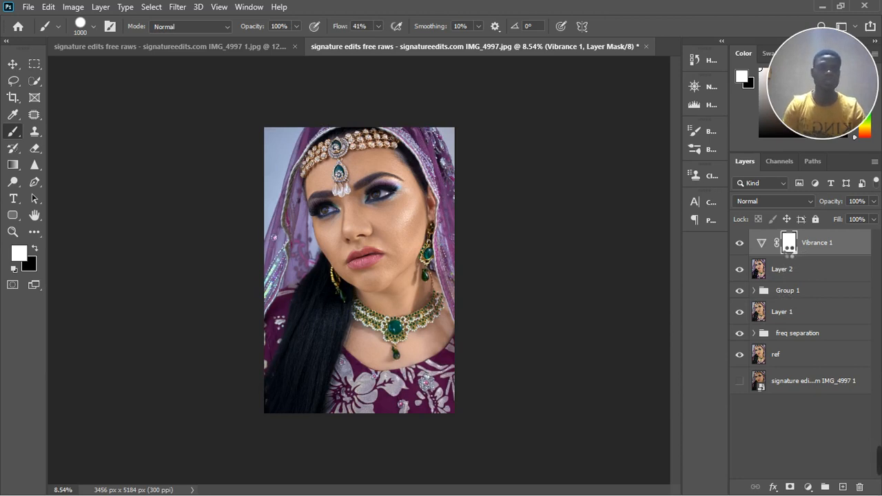
key("ctrl+shift+alt+e")
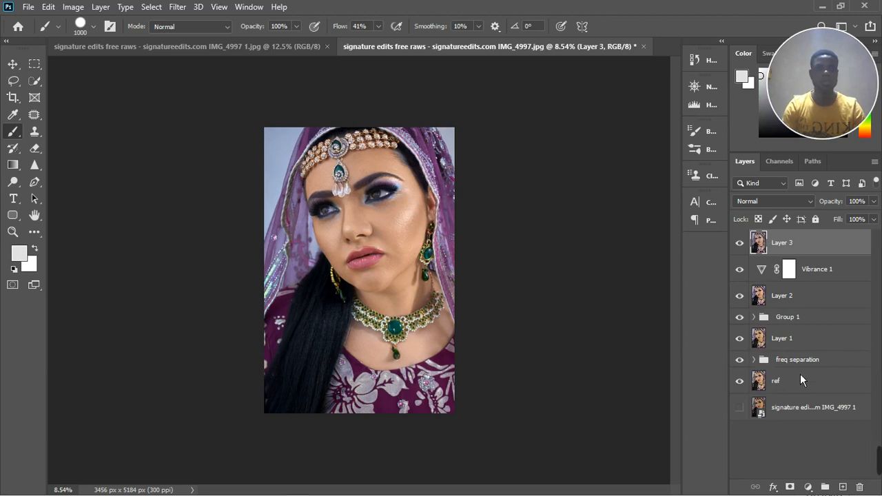
Step: Expand Group 1 and hide Layer 2, Layer 3 and the Vibrance 1 layer
left_click(754, 316)
left_click(740, 295)
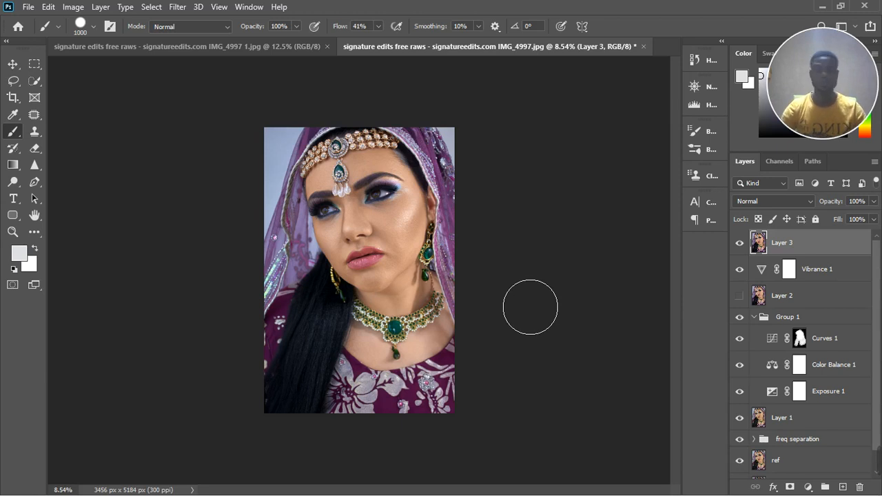
scroll(371, 226, "up", 1)
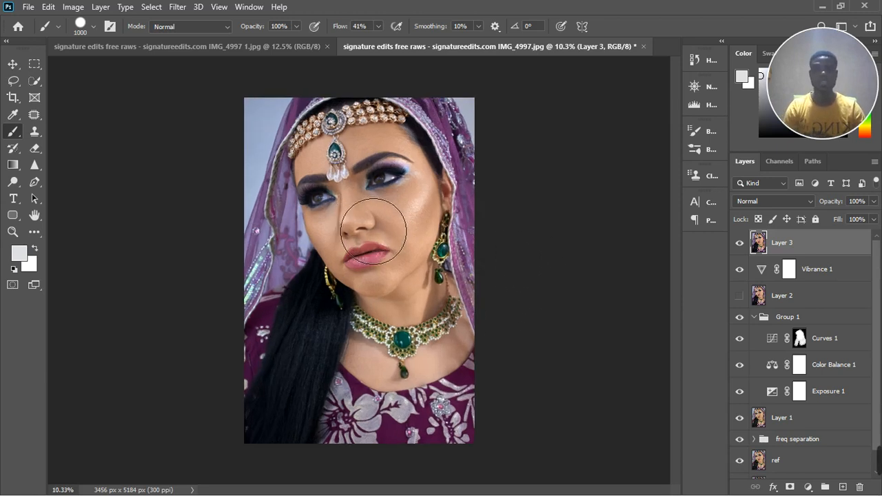
scroll(374, 230, "down", 1)
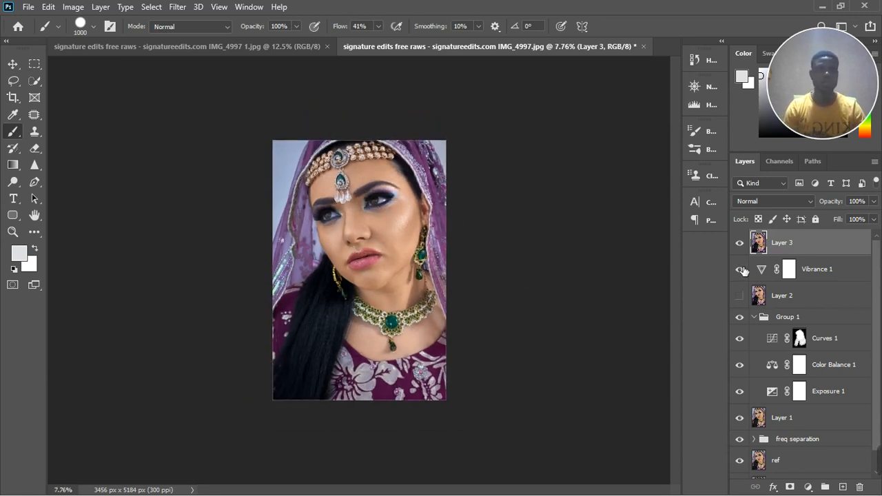
left_click(739, 243)
left_click(740, 269)
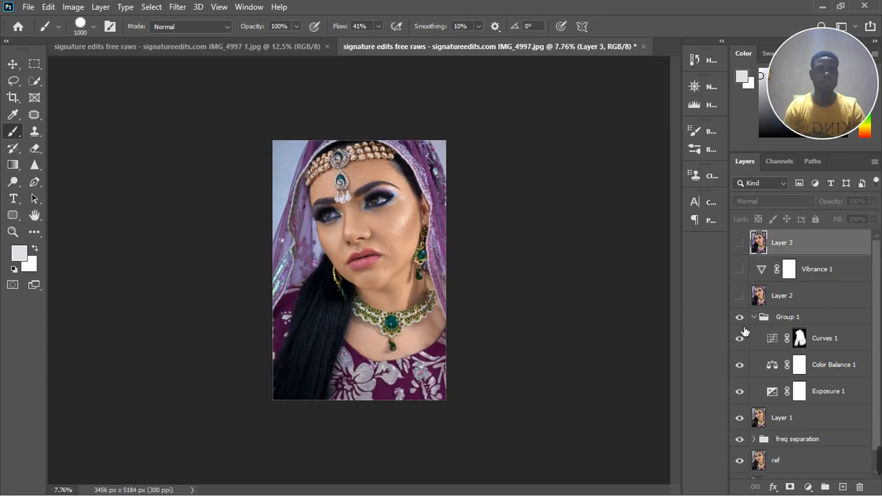
Step: Toggle the visibility of Group 1 and Layer 2 to compare the portrait with and without the tone and colour adjustments
left_click(742, 318)
left_click(745, 363)
left_click(739, 297)
left_click(741, 301)
left_click(741, 301)
left_click(739, 296)
left_click(740, 317)
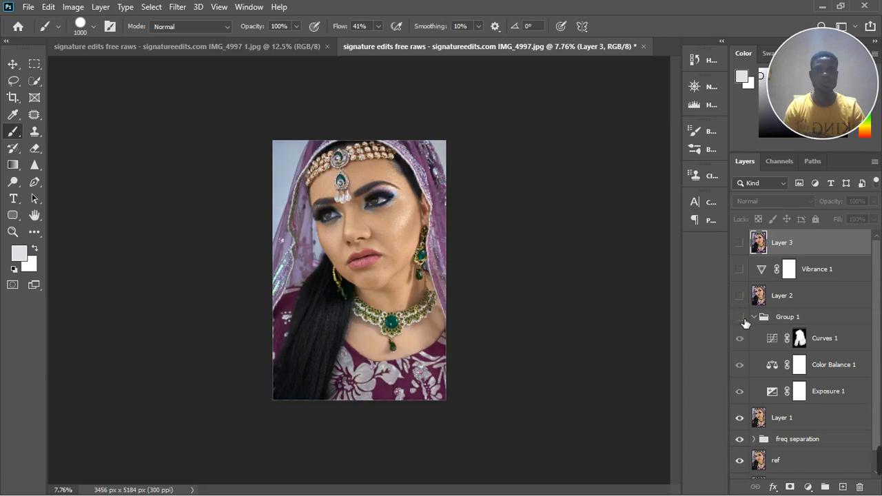
Step: Expand the freq separation group and review its texture and color layers
scroll(751, 335, "down", 1)
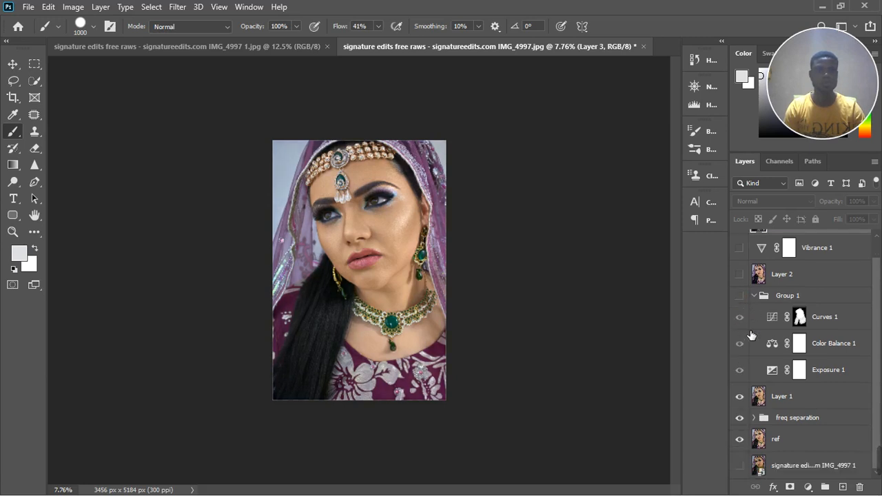
left_click(755, 418)
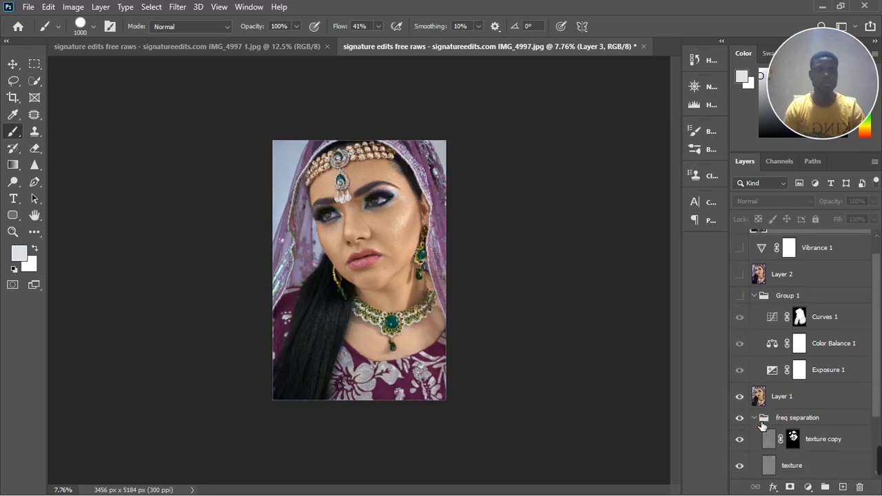
scroll(758, 421, "down", 3)
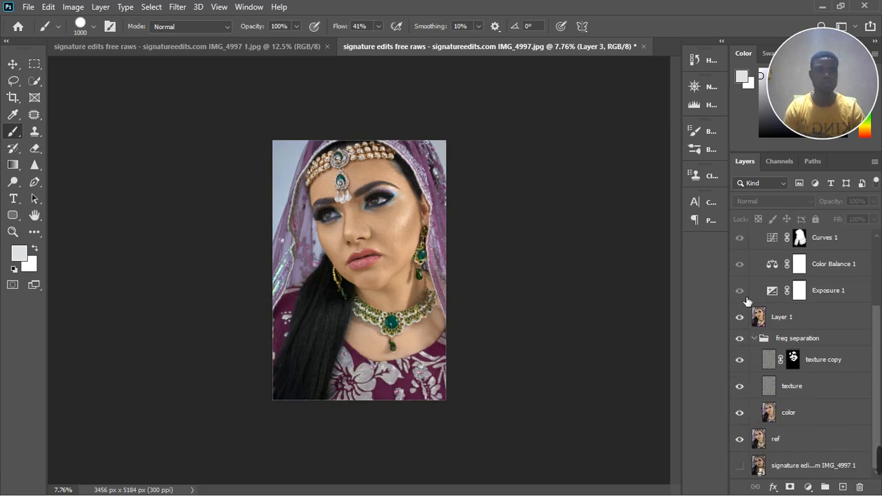
scroll(748, 300, "up", 2)
Step: Show Group 1 again and compare the portrait with the Exposure 1 layer hidden and shown
left_click(740, 269)
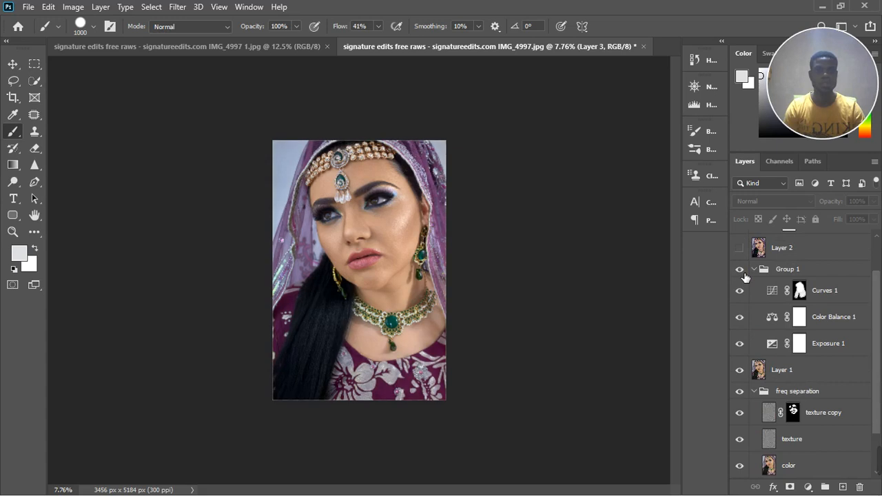
left_click(739, 343)
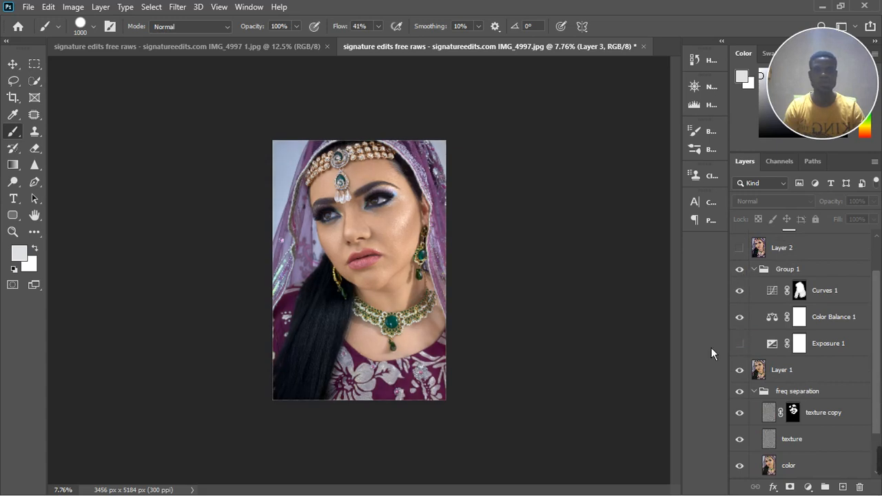
scroll(373, 276, "up", 2)
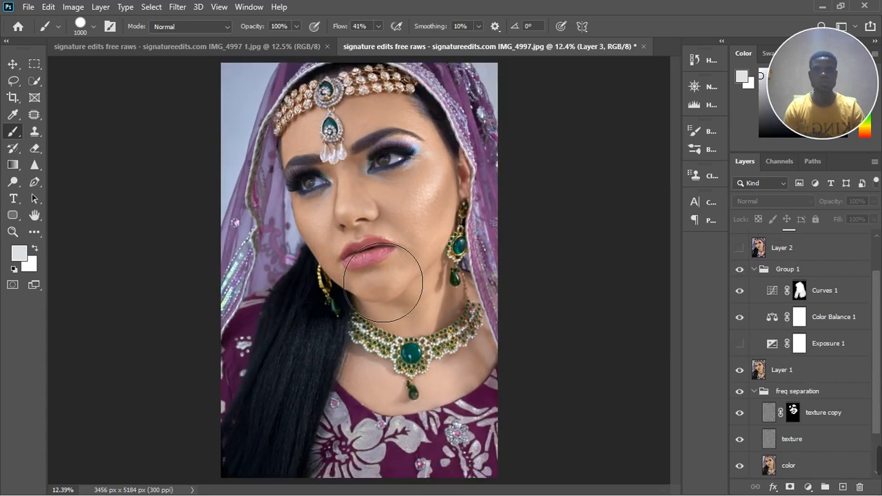
left_click(740, 344)
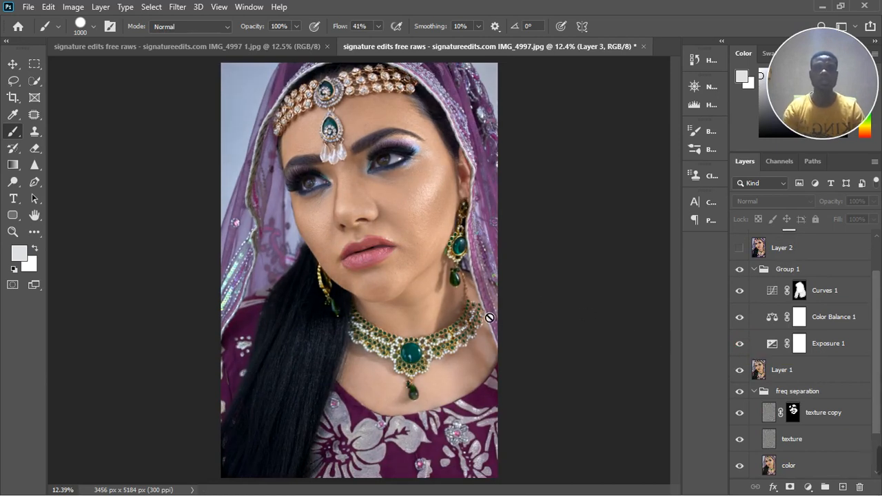
scroll(407, 276, "down", 4)
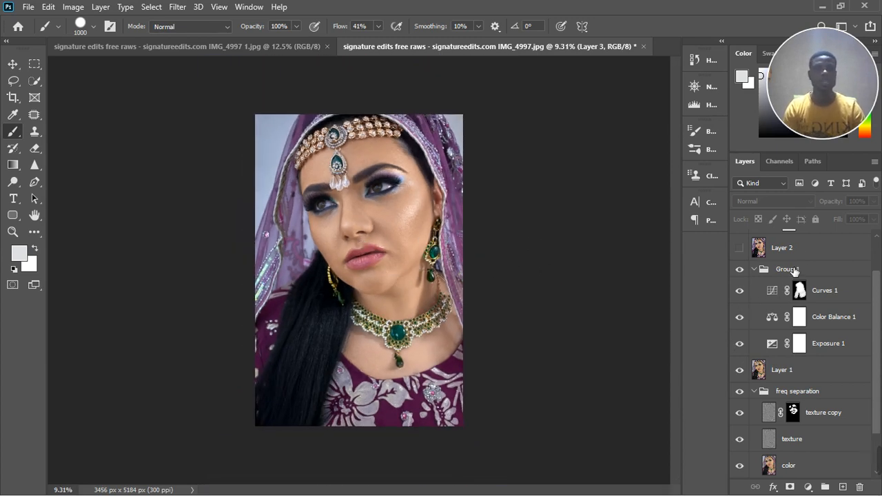
Step: Toggle Layer 3 on and off to compare the final stamped result, and leave it visible
scroll(806, 259, "up", 2)
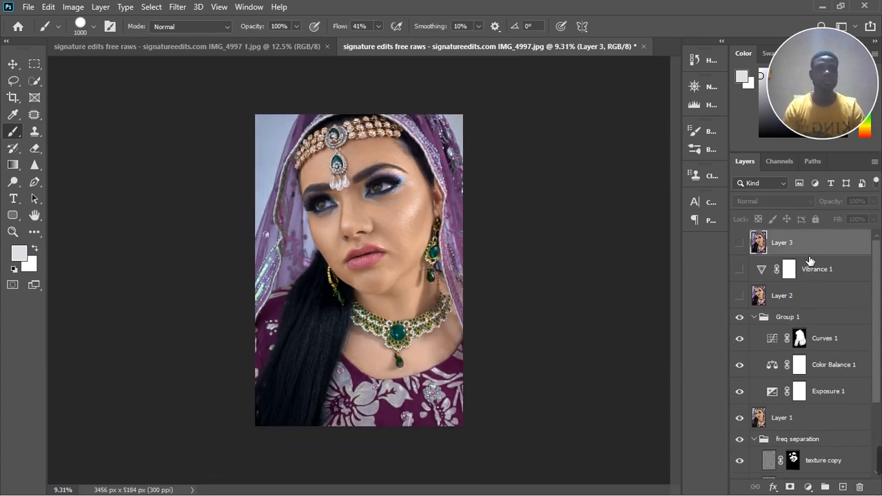
left_click(739, 242)
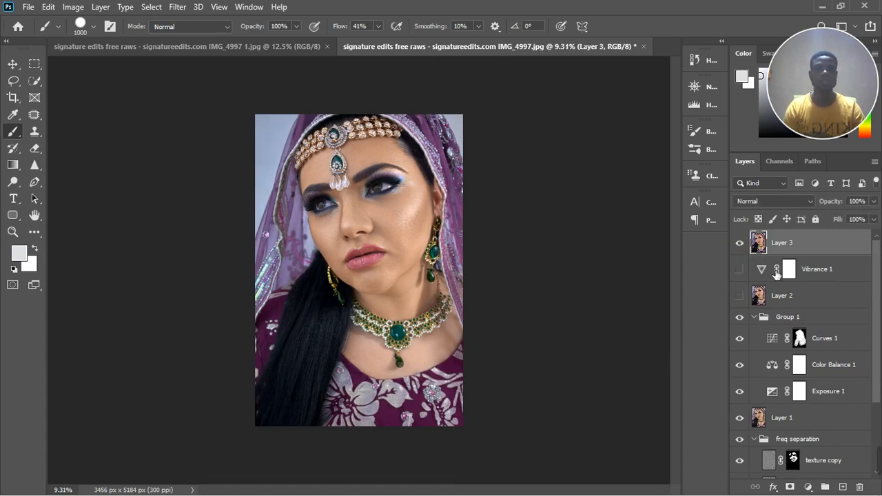
left_click(740, 245)
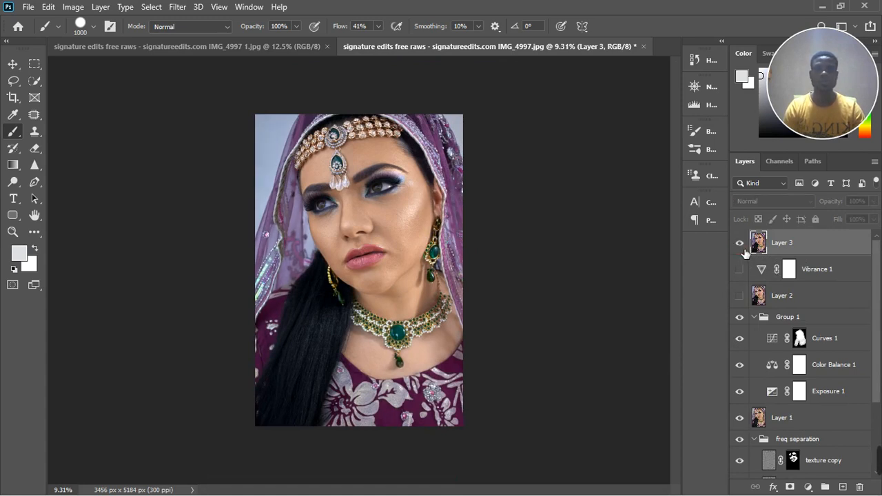
left_click(741, 247)
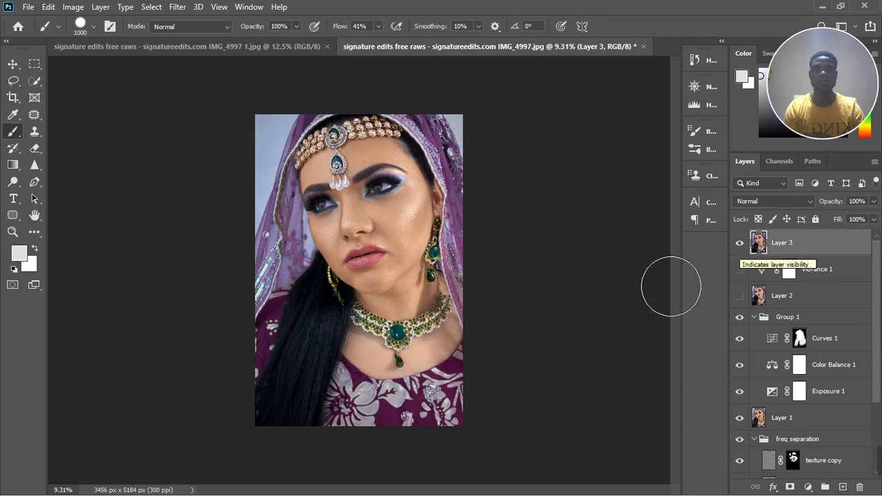
Step: Hide the stamped Layer 3 and delete it from the layer stack
scroll(447, 260, "up", 3)
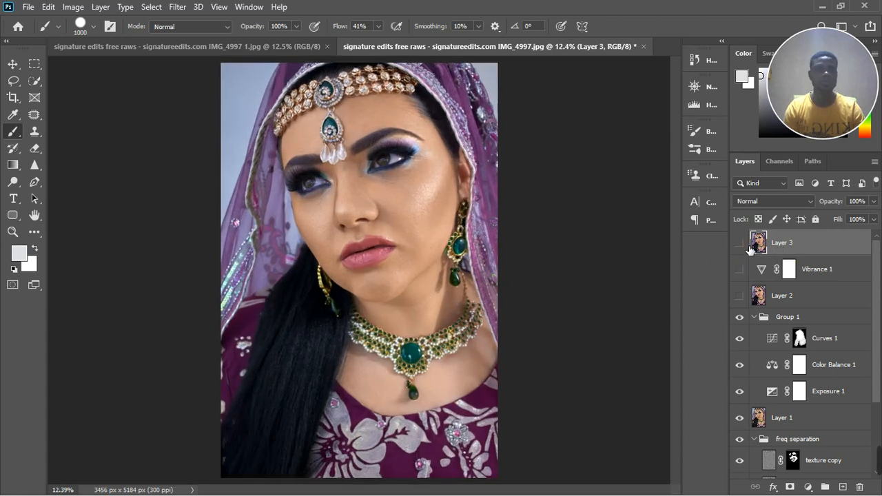
left_click(740, 244)
key("Delete")
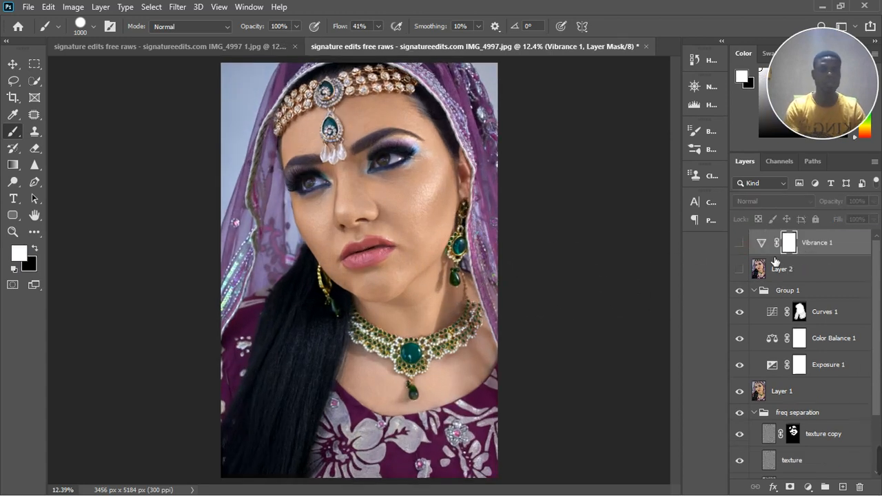
Step: Show the Vibrance 1 adjustment layer again and lower its vibrance slightly
left_click(742, 245)
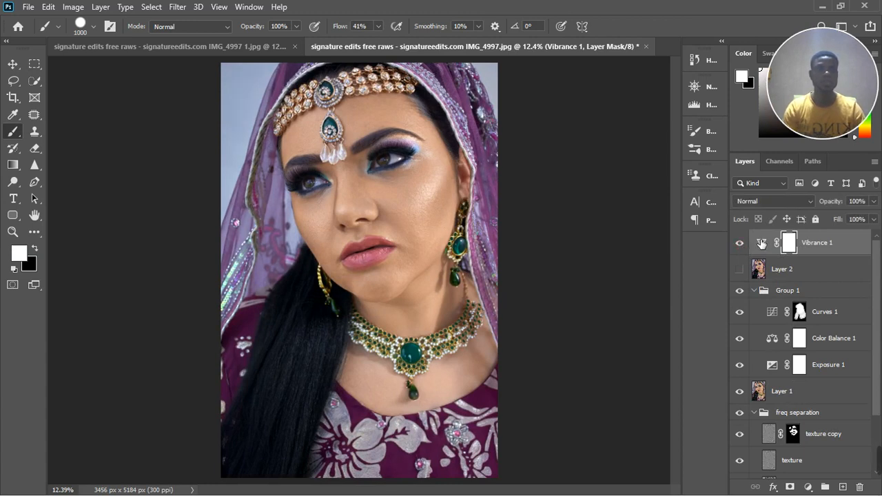
double_click(762, 242)
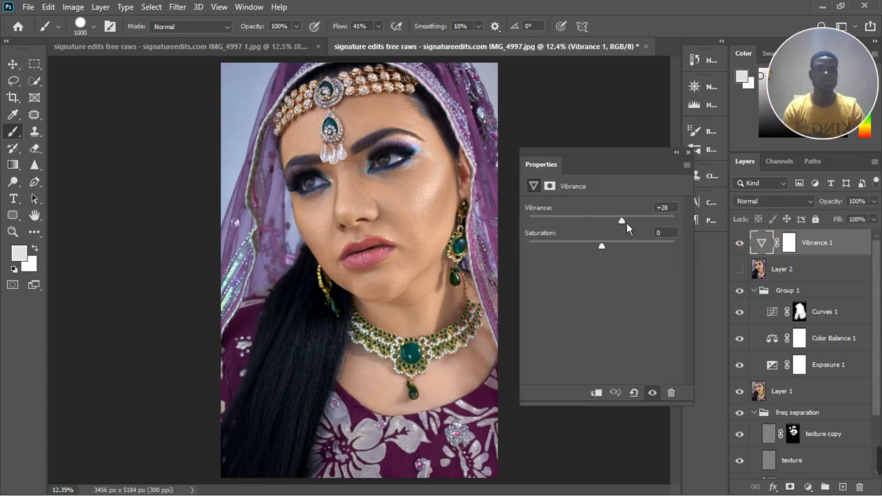
left_click_drag(625, 227, 616, 225)
left_click(688, 152)
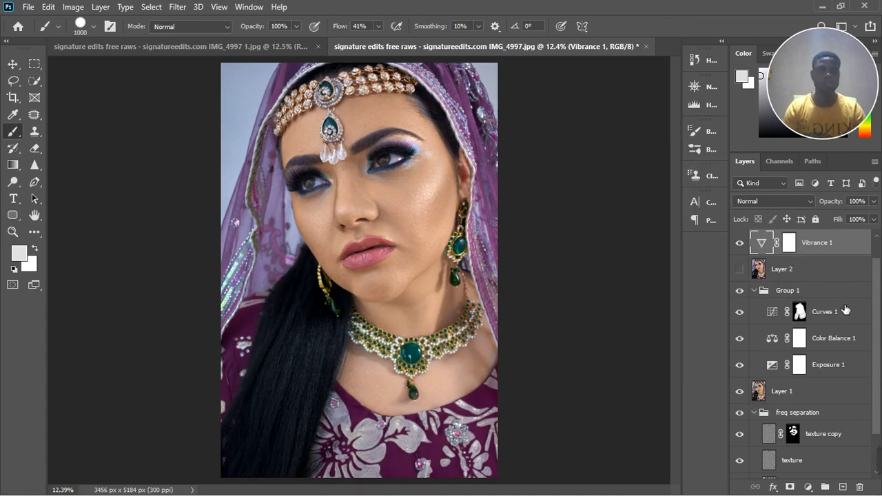
Step: Group all layers from Vibrance 1 down to color, leaving ref and the original image layer outside the group
scroll(810, 310, "down", 3)
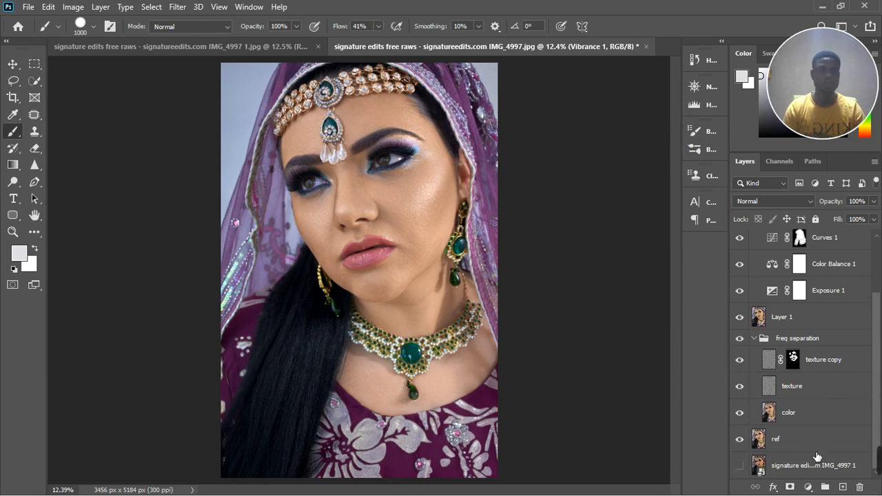
left_click(831, 449, "shift")
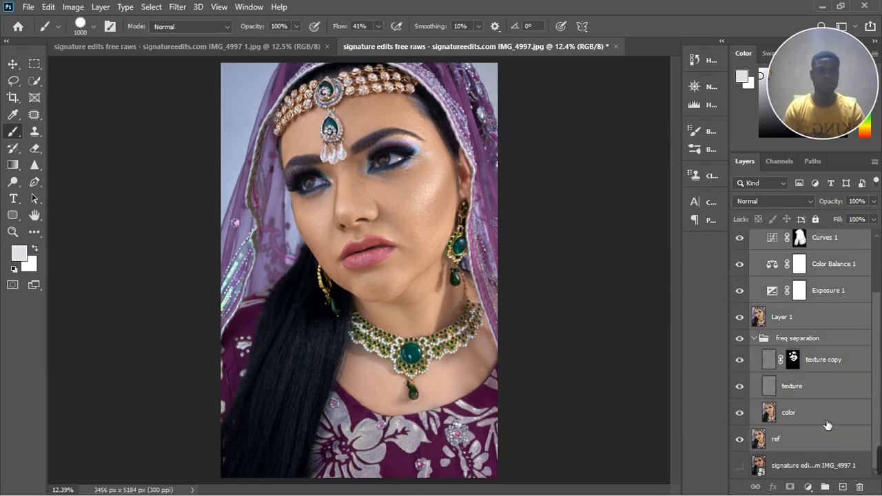
left_click(824, 441, "ctrl")
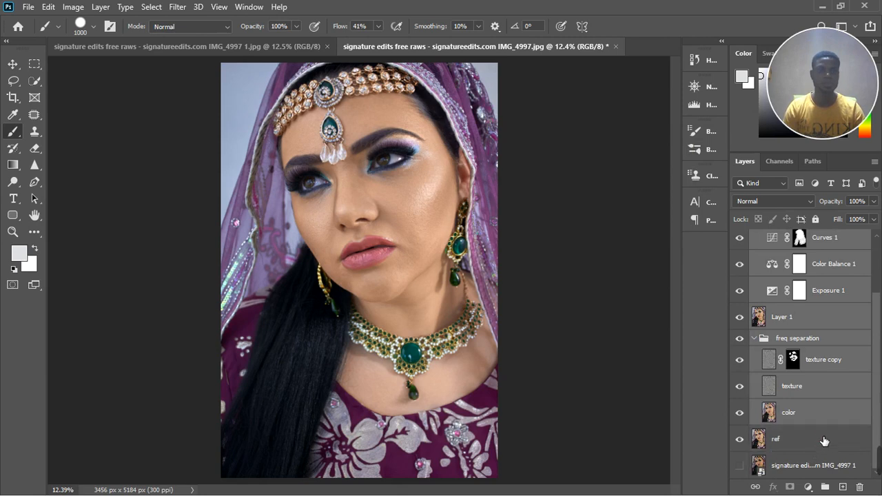
left_click(826, 488)
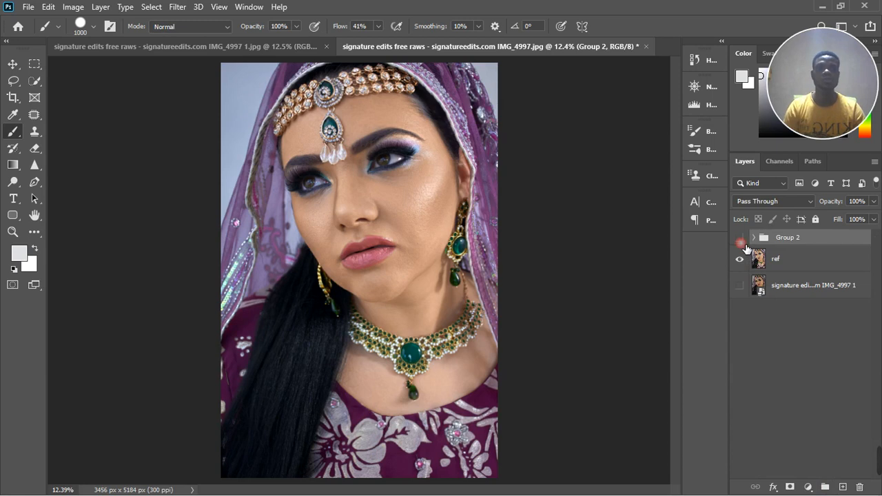
Step: Compare the portrait with Group 2 hidden and shown, first over ref, then over the original image layer with ref hidden
left_click(740, 238)
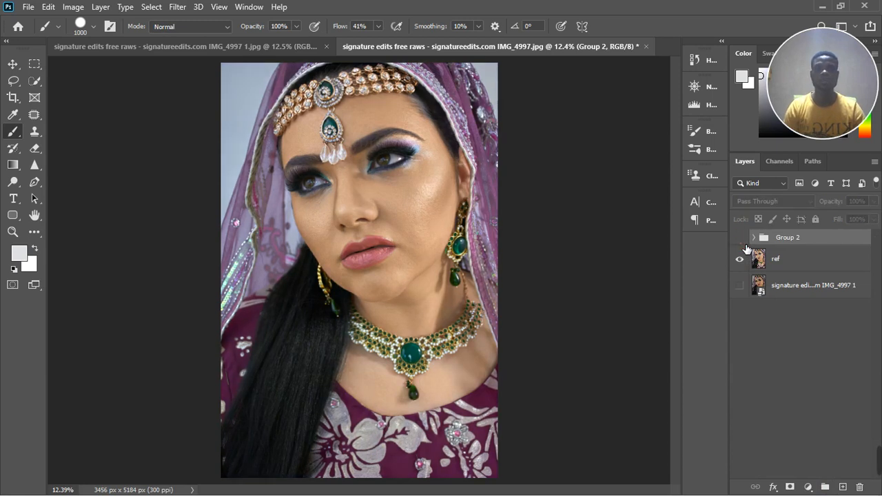
left_click(742, 240)
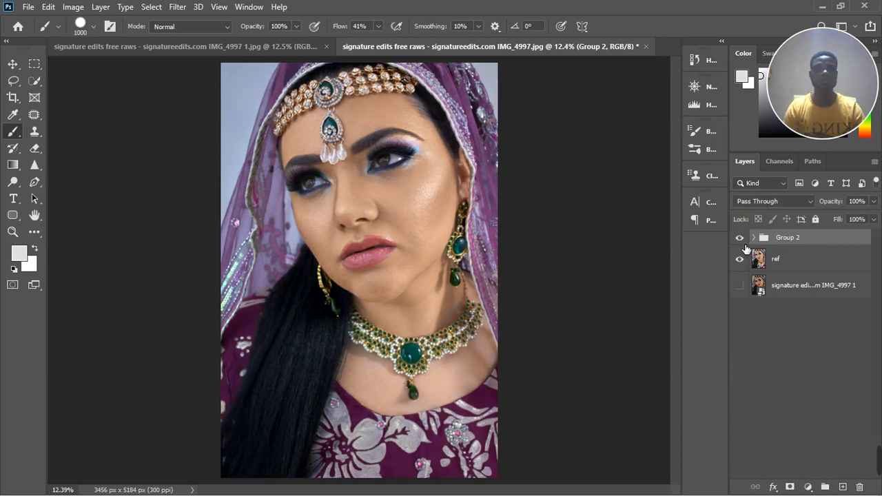
left_click(739, 259)
left_click(739, 286)
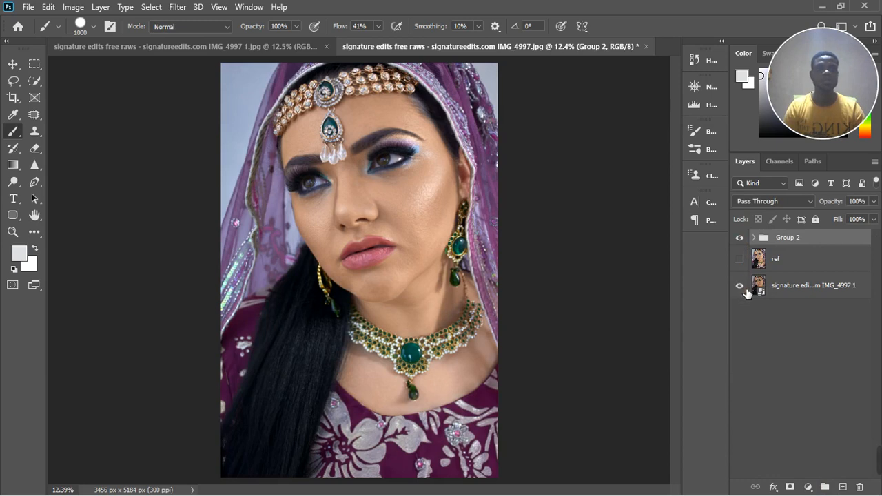
left_click(742, 239)
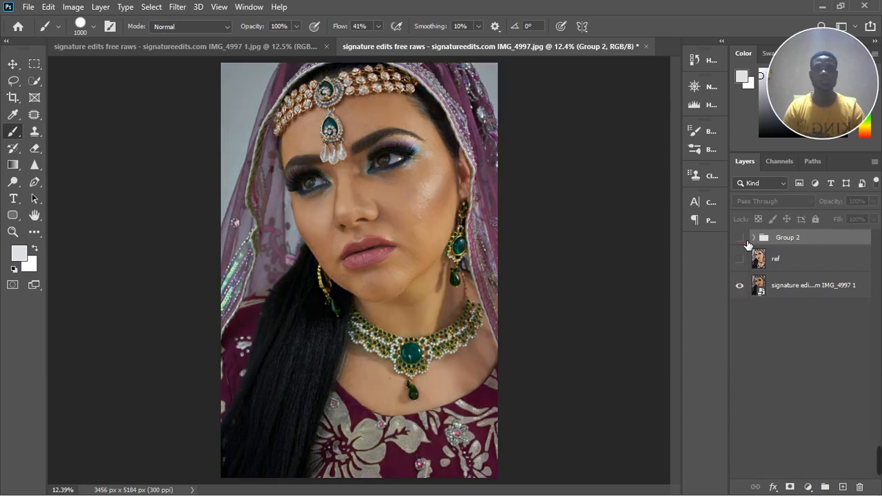
left_click(747, 241)
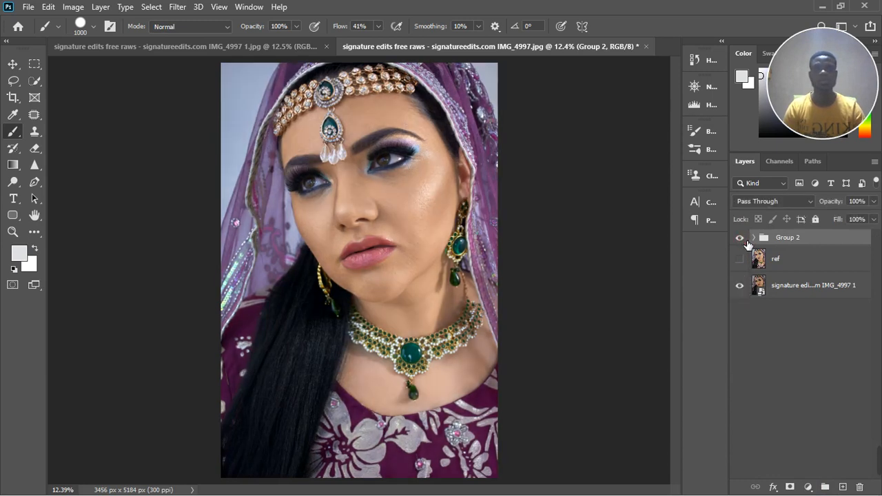